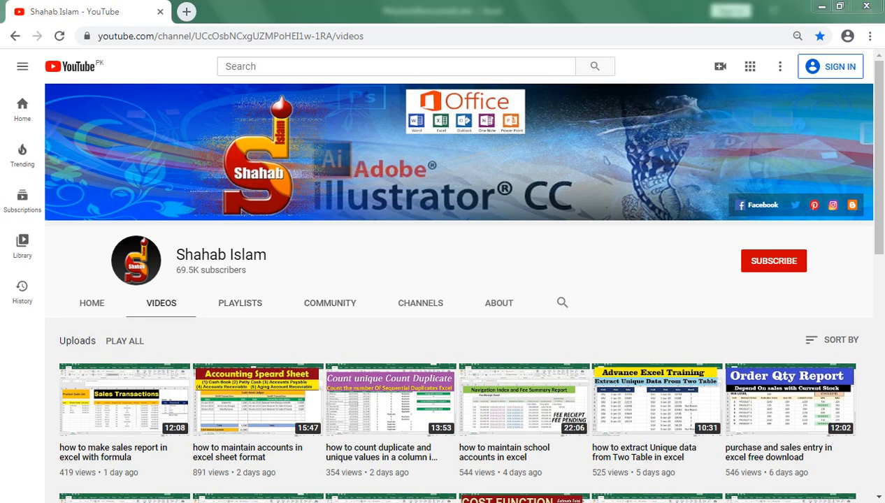
left_click(250, 451)
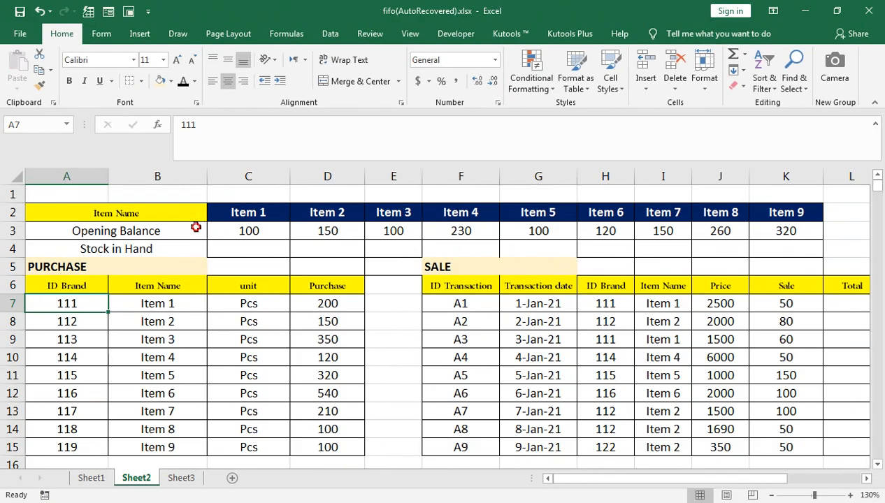
Examine the purchase and sale tables on Sheet2, following the sale headers from ID Transaction across to the remaining-stock column.
left_click(195, 227)
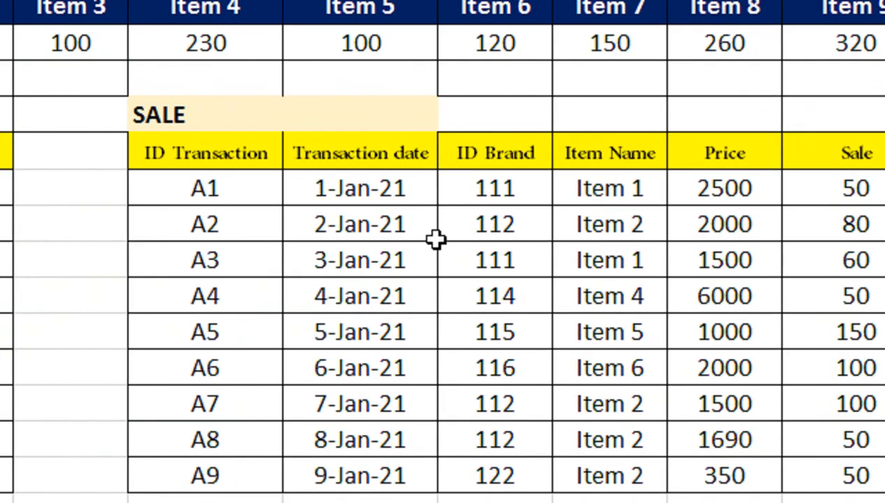
key("Down")
key("Right")
key("Down")
key("Down")
key("Down")
key("Right")
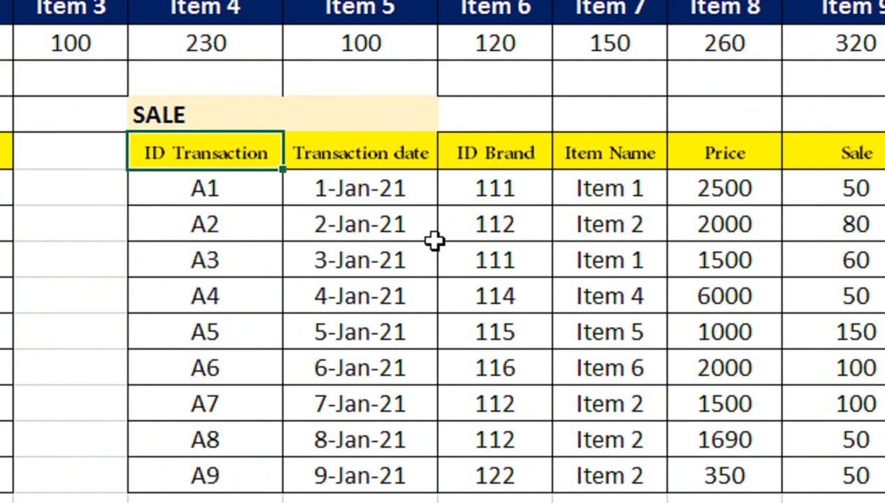
key("Down")
key("Down")
key("Up")
key("Up")
key("Up")
key("Right")
key("Right")
key("Right")
key("Right")
key("Right")
key("Right")
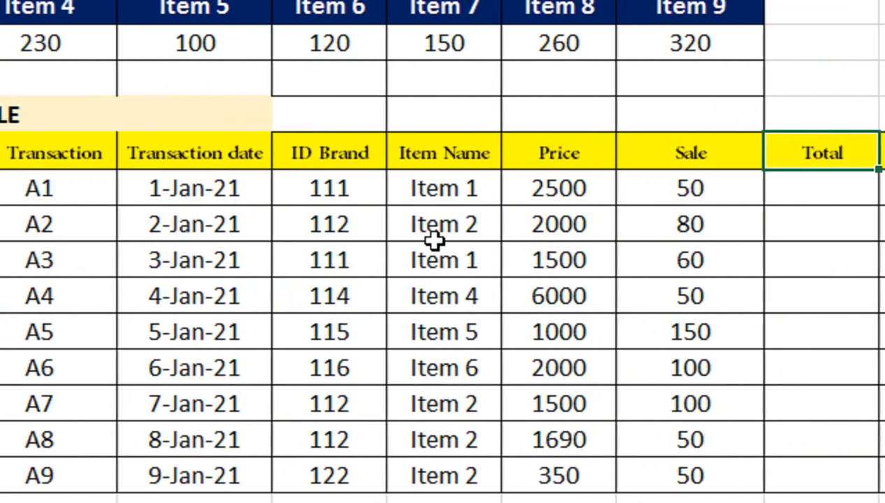
key("Left")
key("Left")
key("Down")
key("Right")
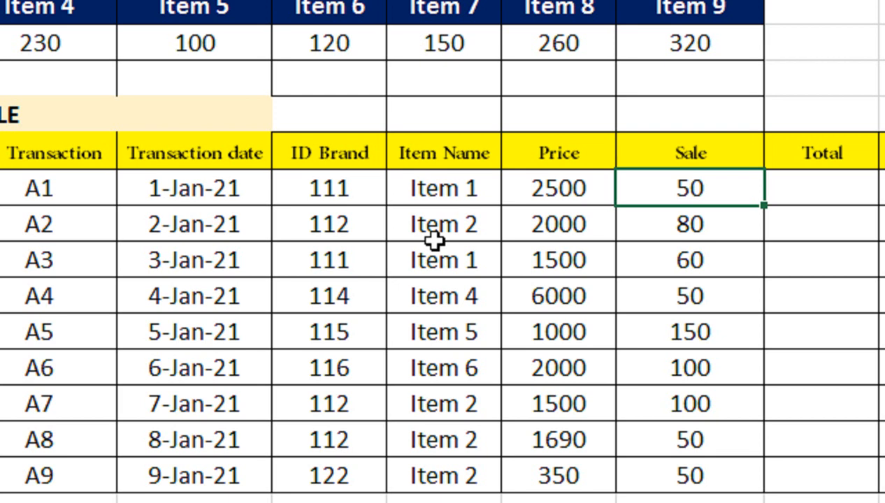
key("Right")
key("Right")
key("Right")
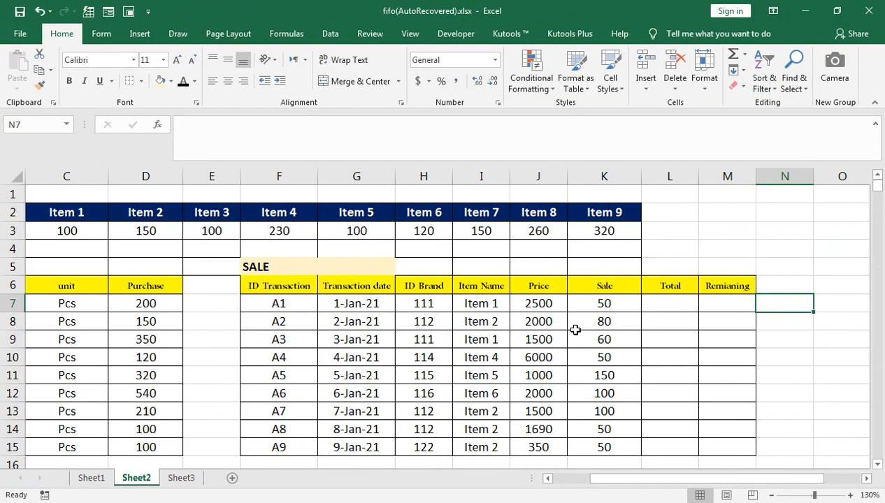
key("Left")
key("Left")
key("Left")
key("Left")
key("Left")
key("Left")
key("Left")
key("Left")
key("Left")
key("Left")
key("Left")
key("Left")
key("Left")
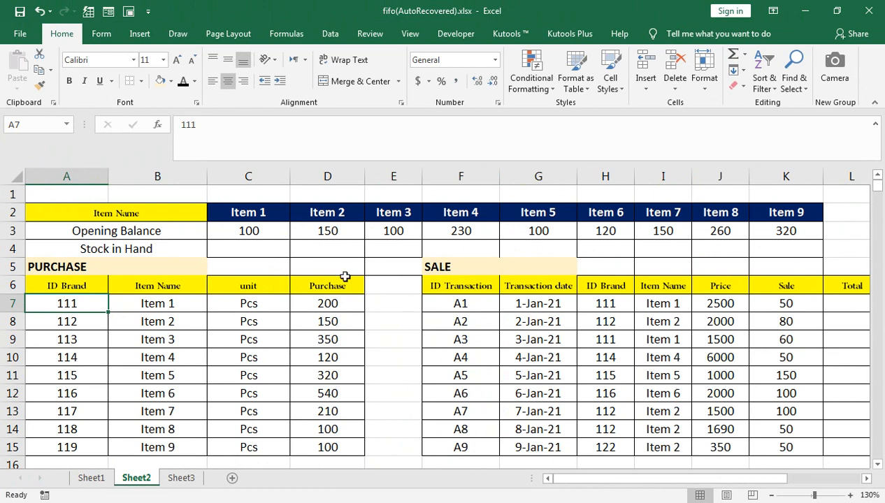
Compare Sheet3's closing balance and ID lookup layout with the source tables on Sheet2.
left_click(181, 478)
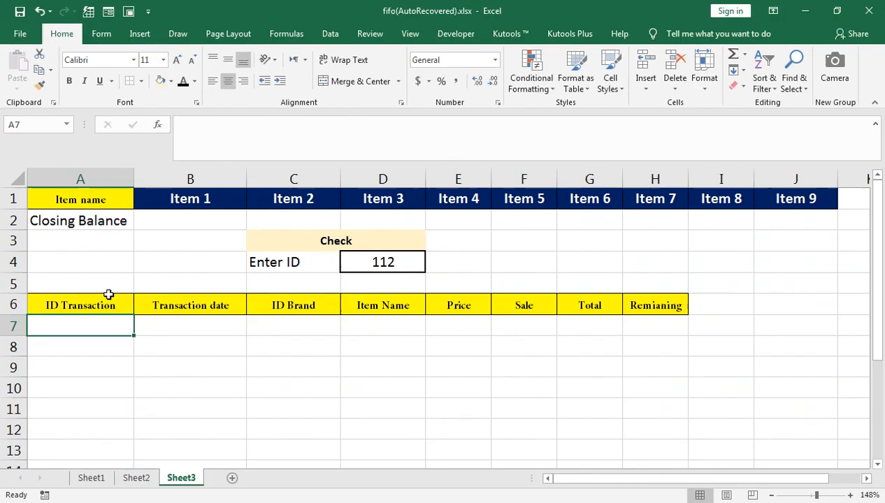
left_click(136, 477)
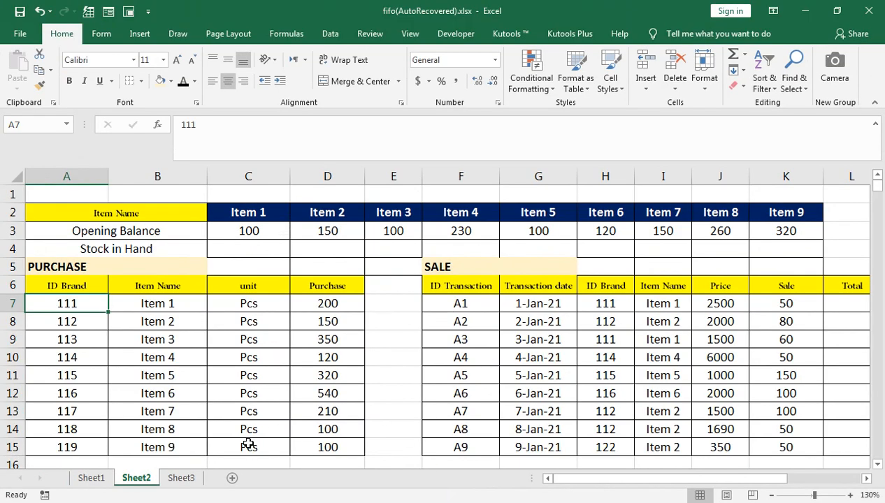
left_click(181, 478)
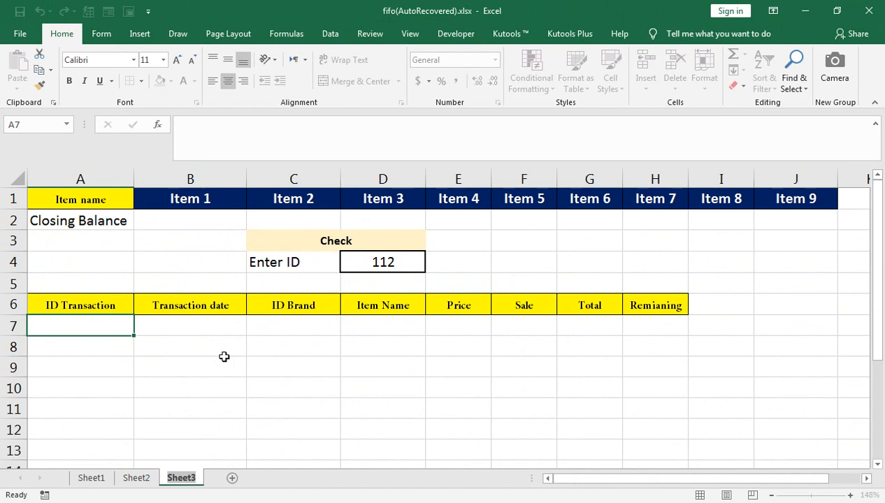
left_click(139, 480)
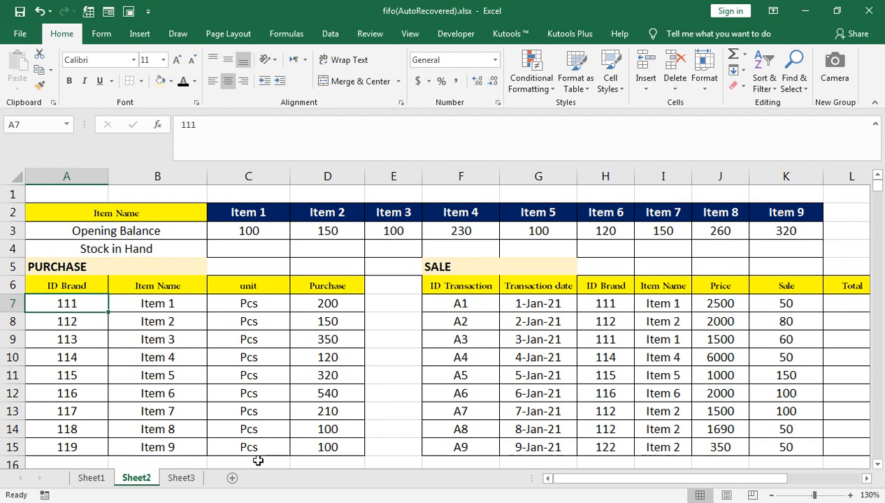
left_click(187, 480)
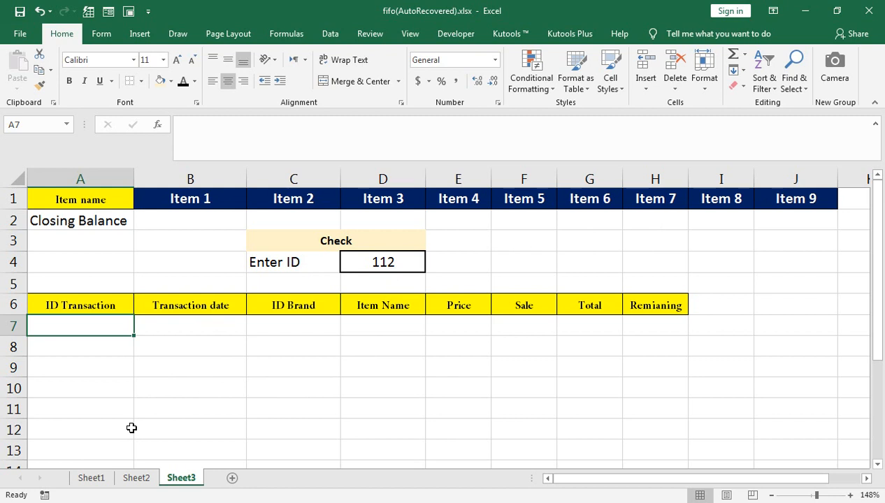
On Sheet2, start an INDEX formula in Item 1's Stock in Hand cell C4, using the column-locked purchase range $D7:$D15 as the array.
left_click(154, 479)
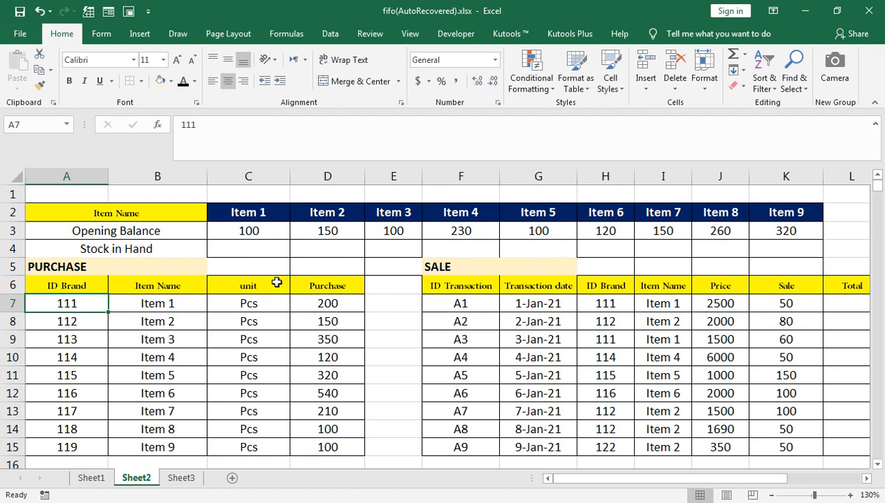
left_click(259, 251)
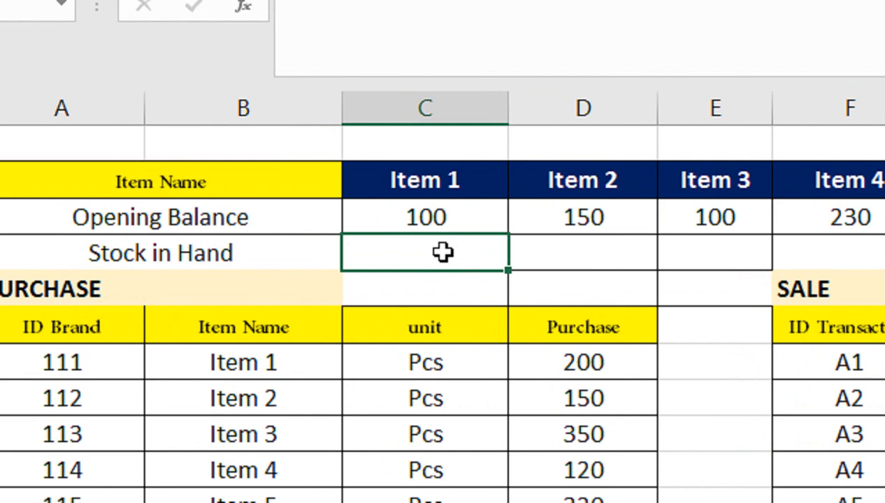
type("=ind")
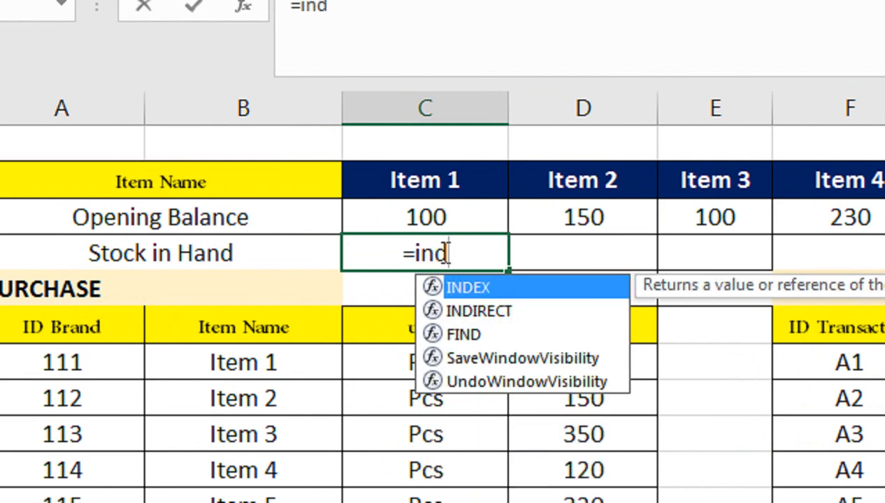
key("Tab")
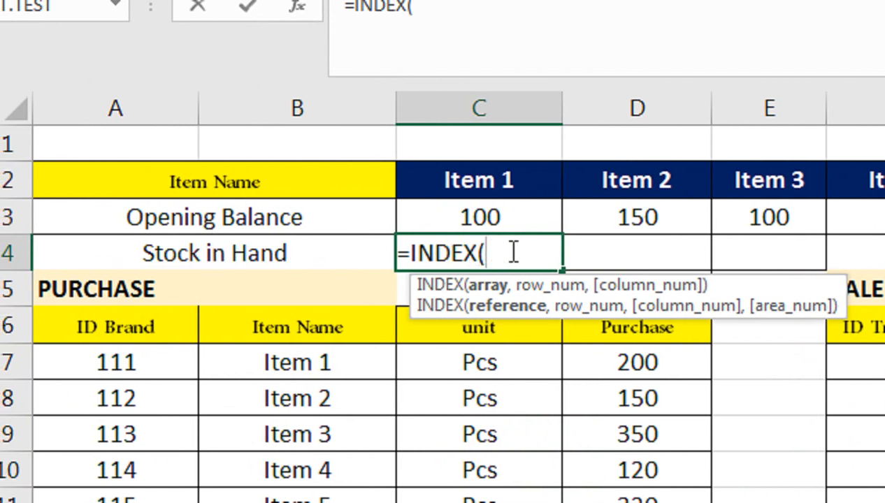
left_click(632, 355)
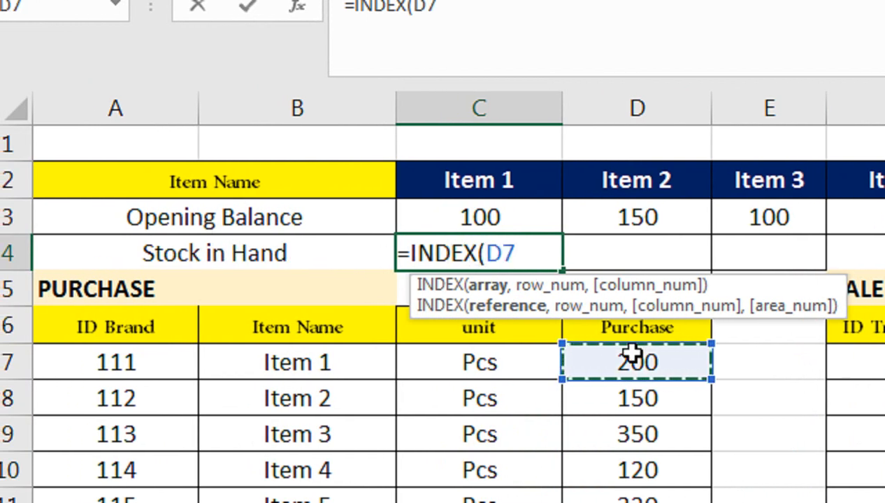
key("ctrl+shift+Down")
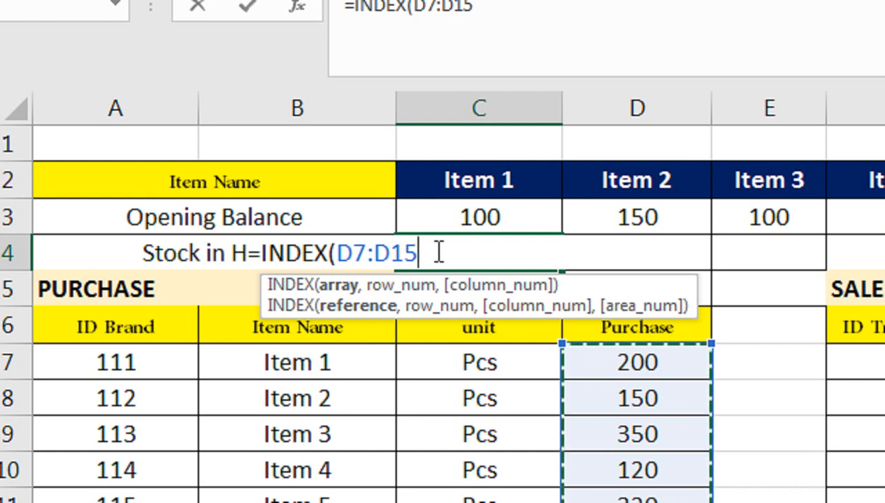
key("F4")
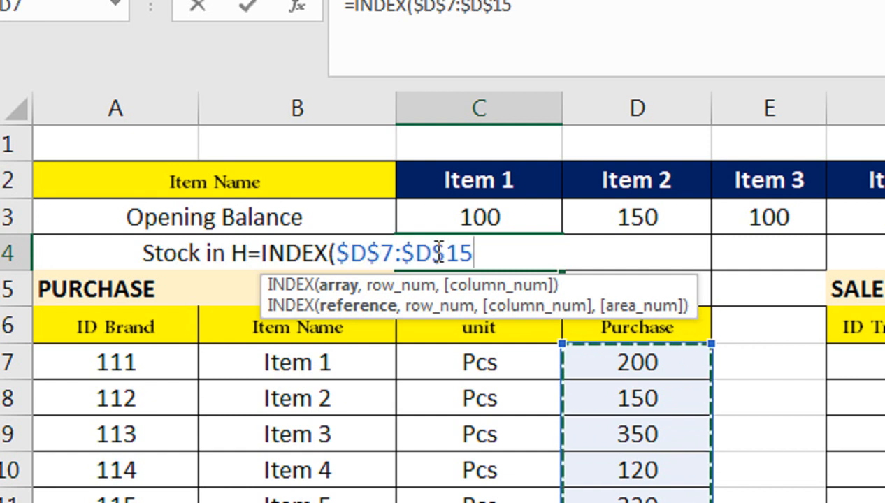
key("F4")
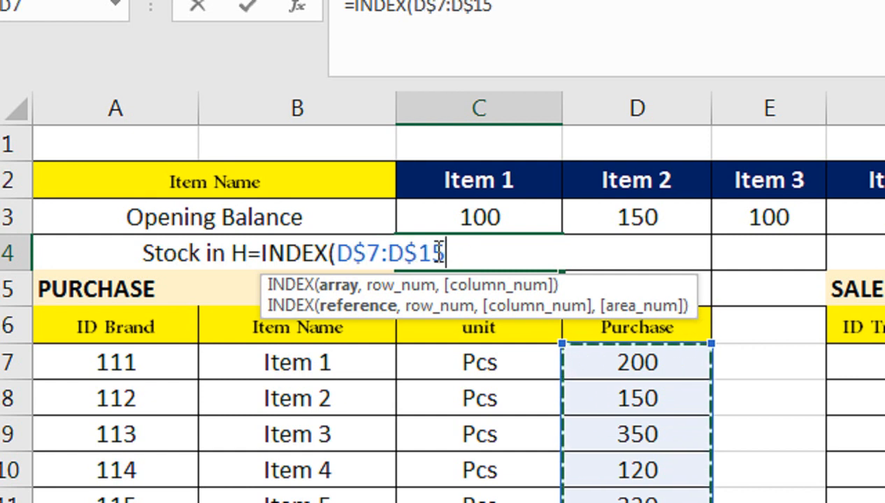
key("F4")
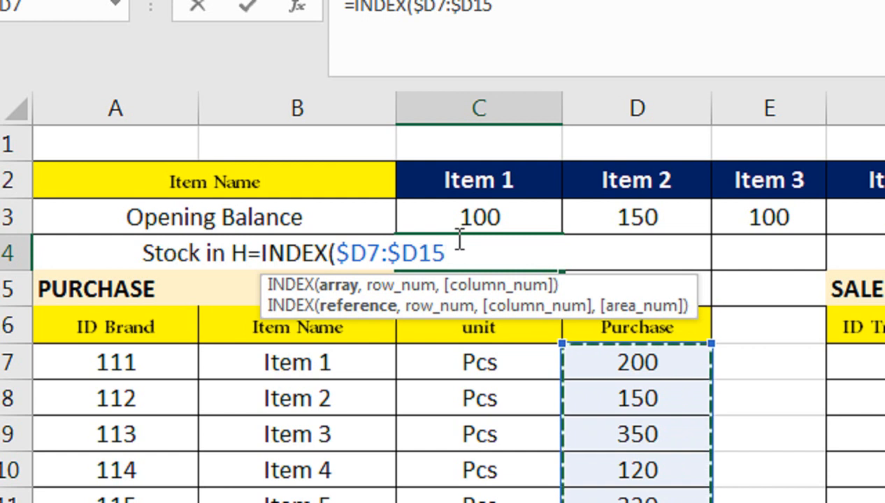
Use COLUMNS($C2:C2) as the row number of the INDEX formula in C4 and close both functions.
type(",columns")
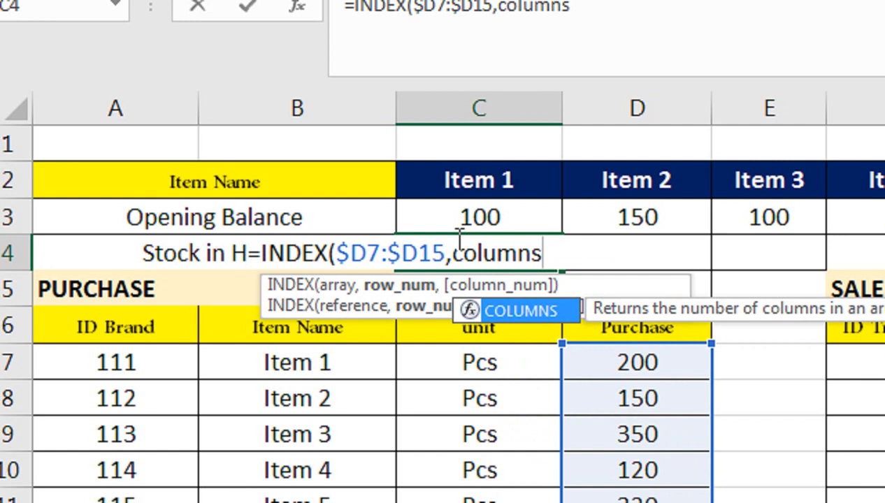
key("Tab")
key("Up")
key("Up")
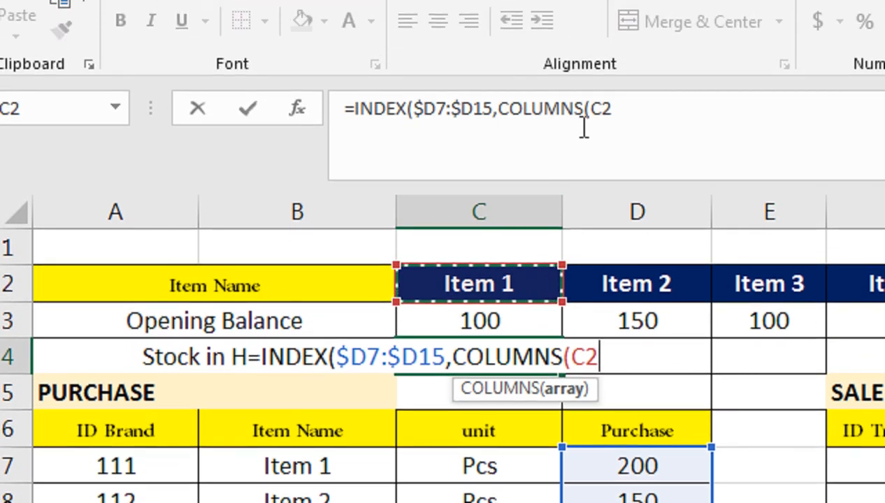
type(":C2")
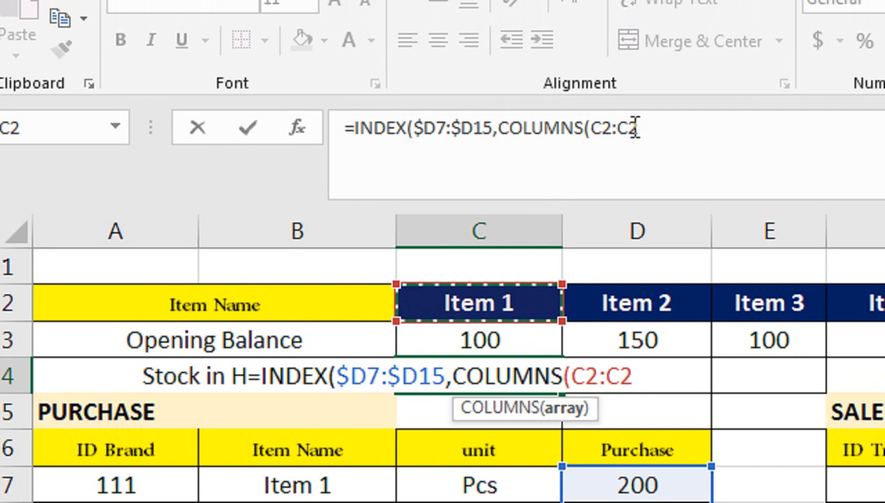
left_click(587, 135)
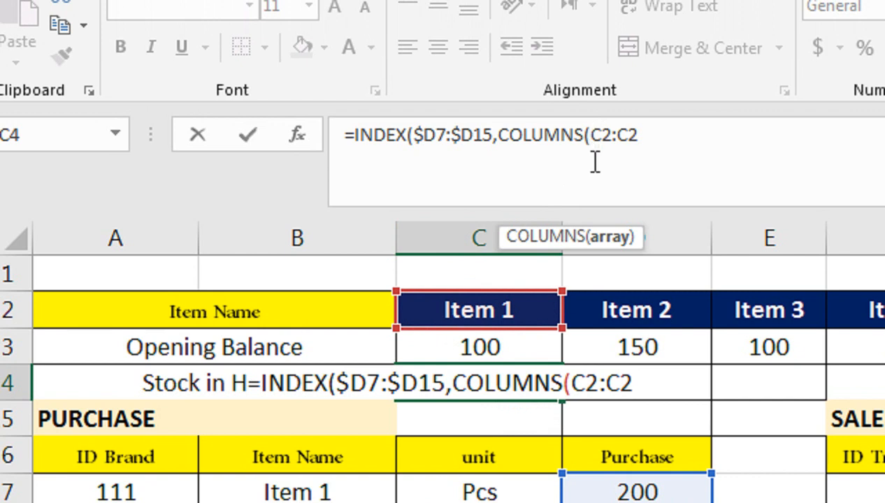
type("$")
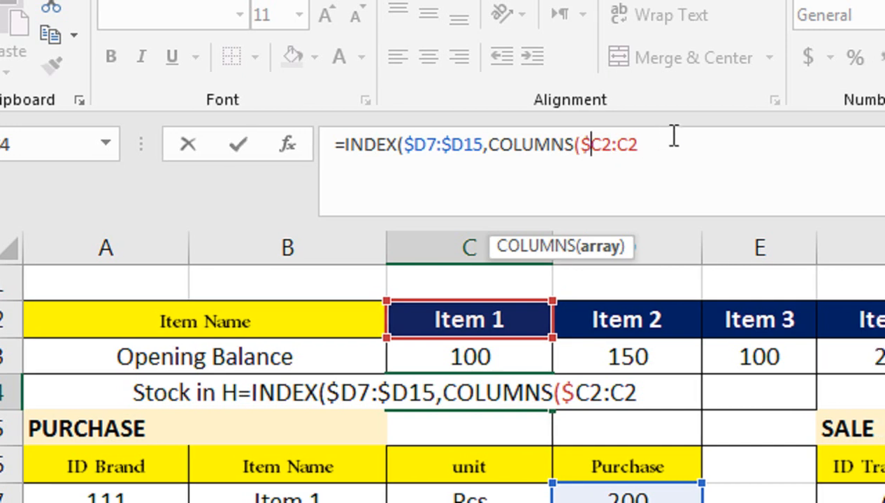
left_click(673, 144)
type(")")
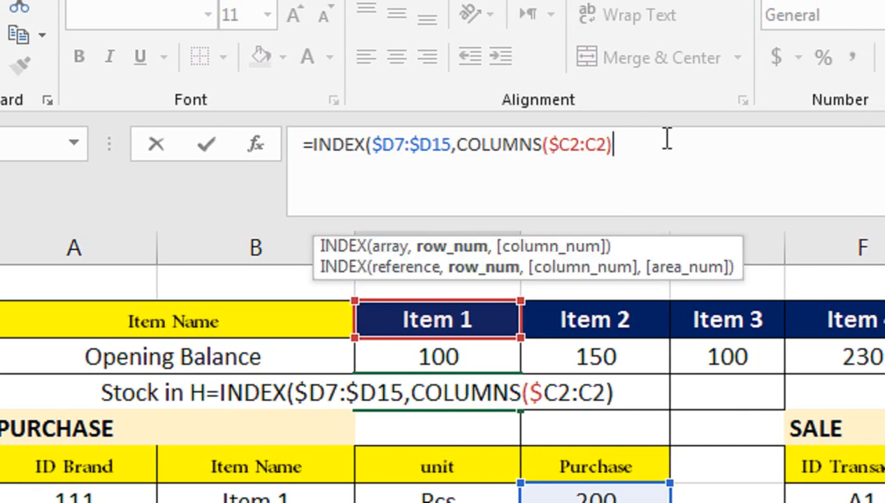
type(")")
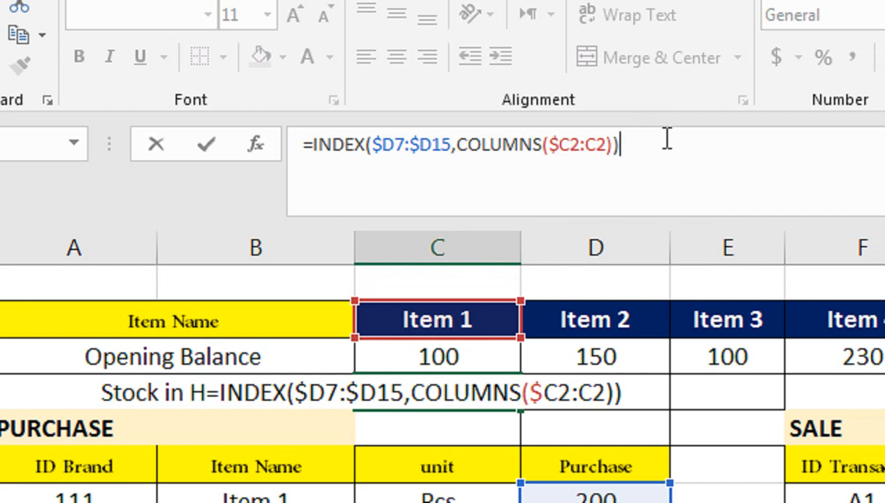
Add Item 1's opening balance C3 to the INDEX result and enter the formula.
type("+")
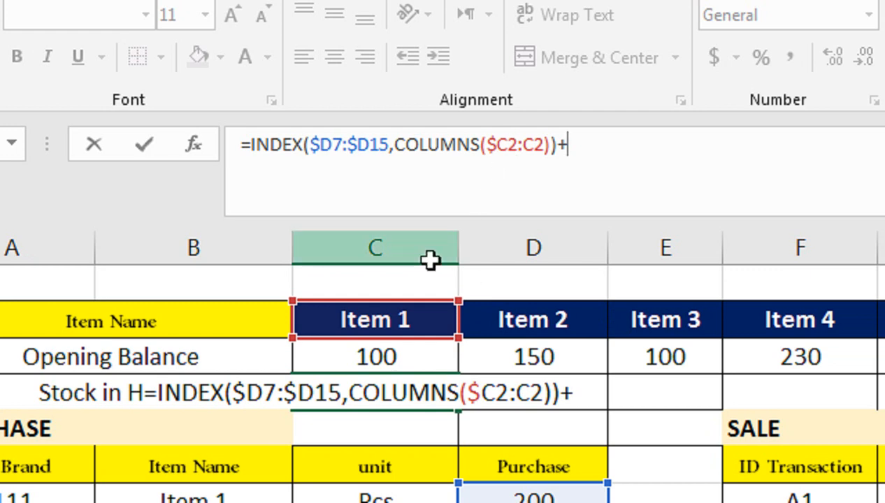
left_click(375, 362)
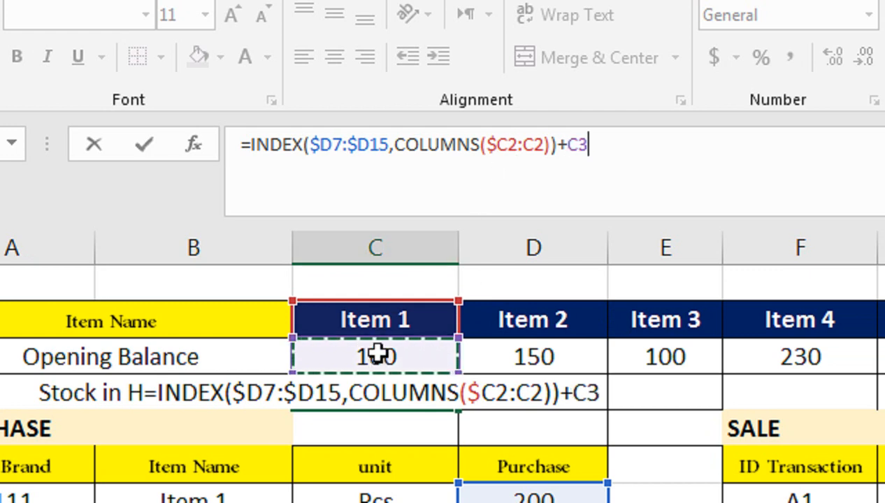
key("Return")
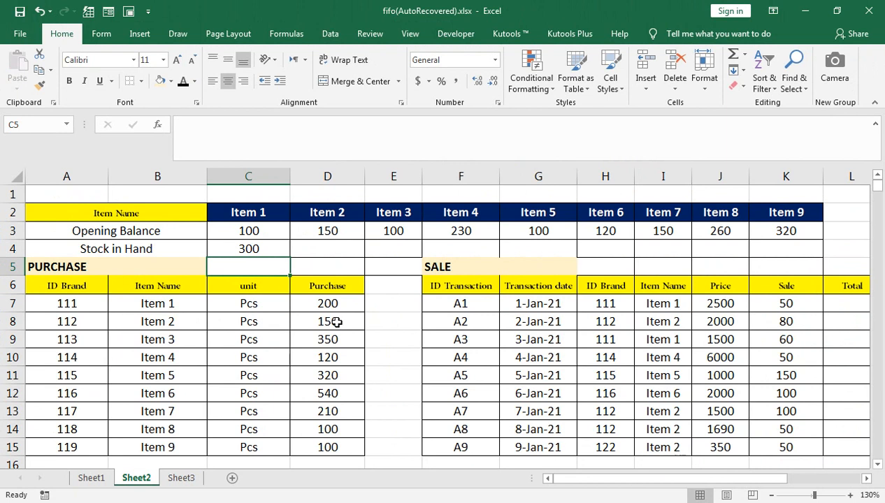
Fill the Stock in Hand formula from C4 across to E4 for Item 2 and Item 3.
left_click(338, 248)
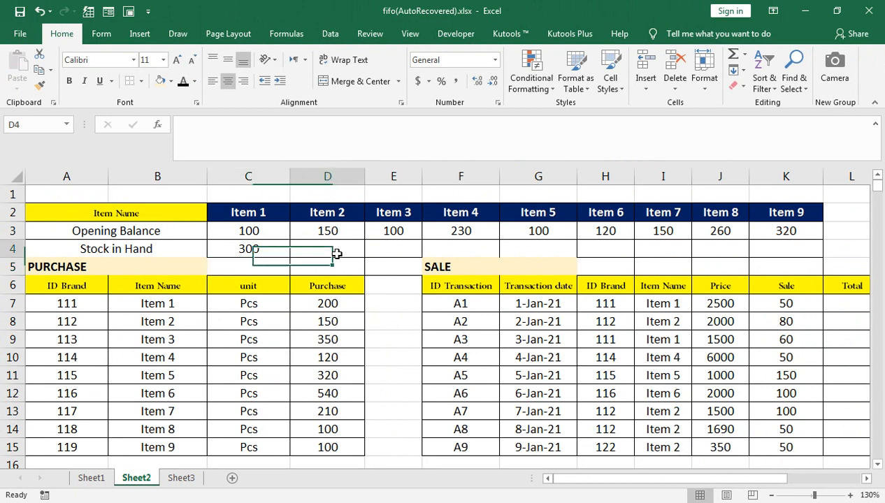
left_click(254, 250)
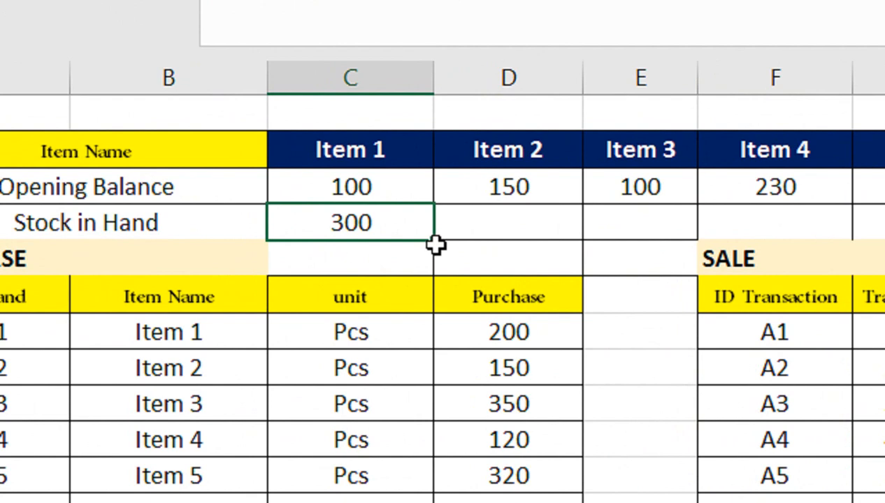
left_click_drag(434, 242, 559, 234)
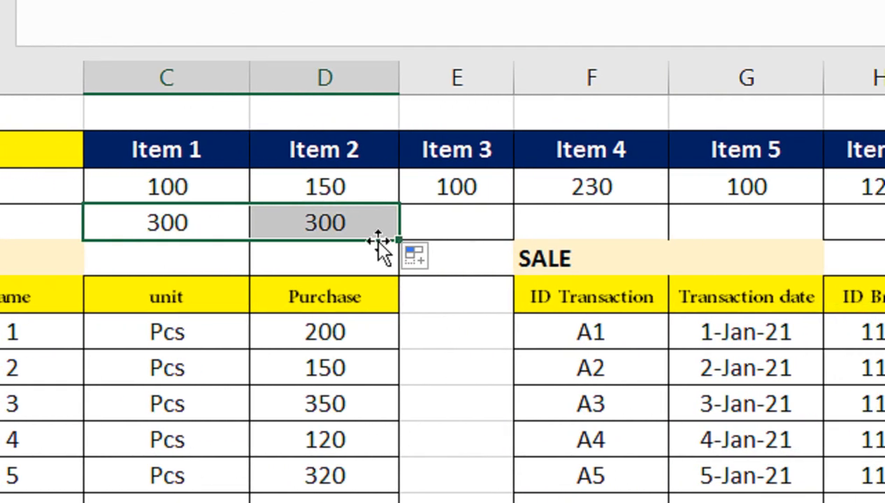
left_click_drag(400, 240, 503, 234)
left_click(672, 225)
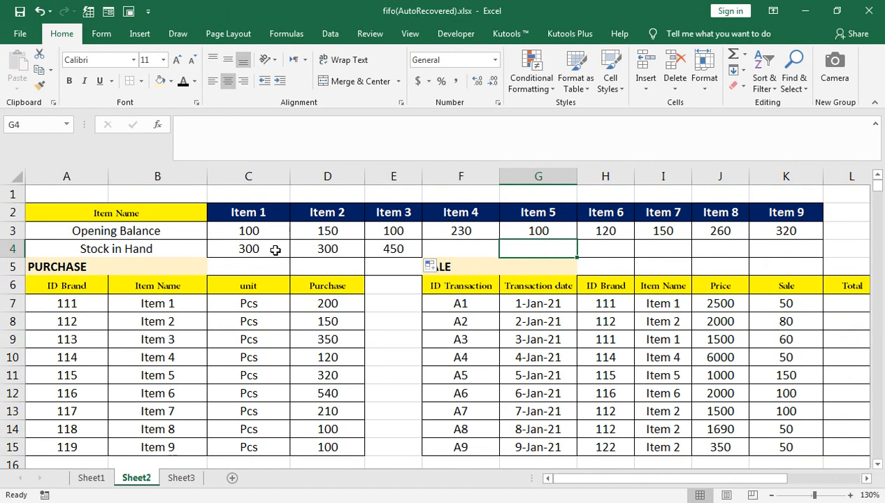
Fill the Stock in Hand formula from C4 across to K4 so it covers Item 1 through Item 9.
left_click(175, 225)
key("shift+Right")
key("shift+Right")
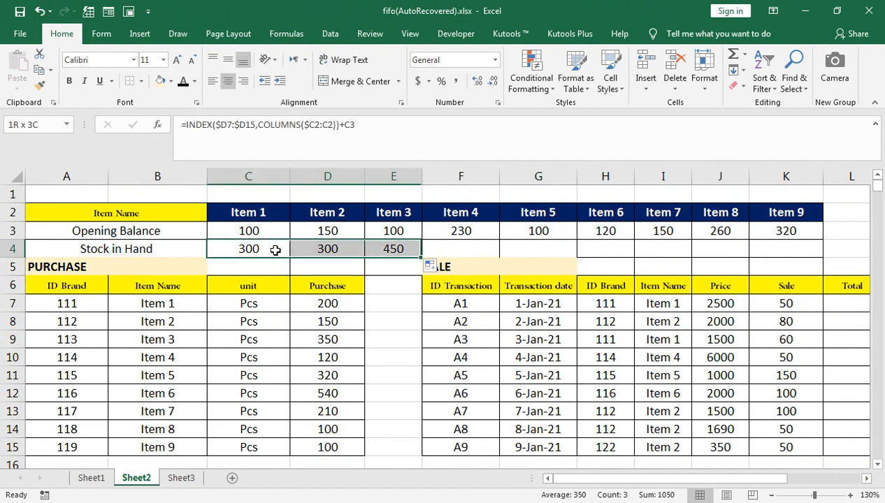
key("shift+Right")
key("shift+Right")
key("shift+Right")
key("shift+Right")
key("shift+Right")
key("shift+Right")
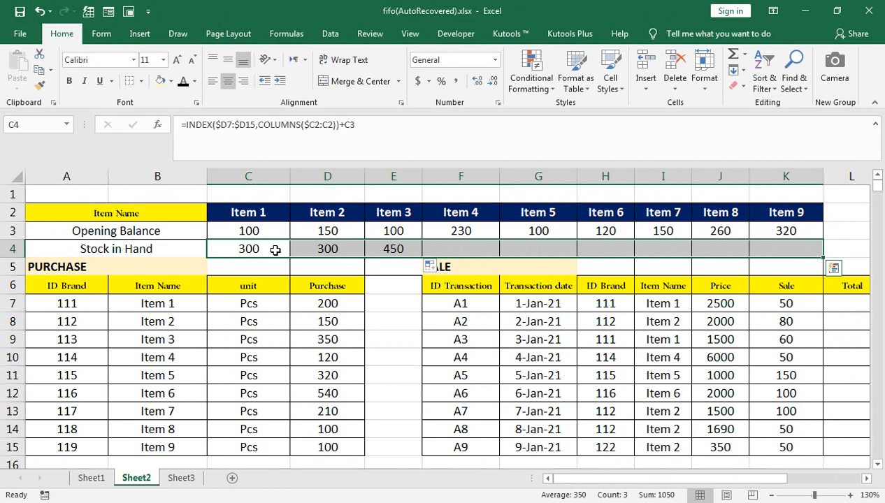
key("ctrl+r")
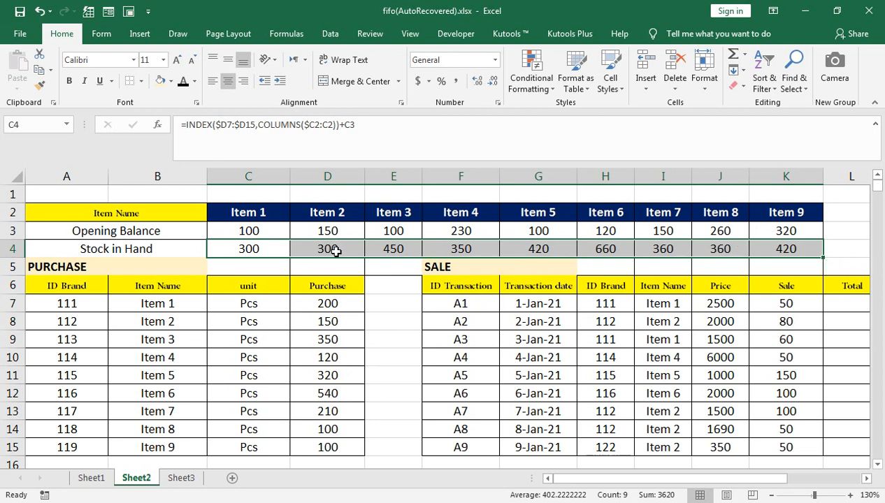
Apply outside borders to the merged Stock in Hand label cell A4.
left_click(144, 241)
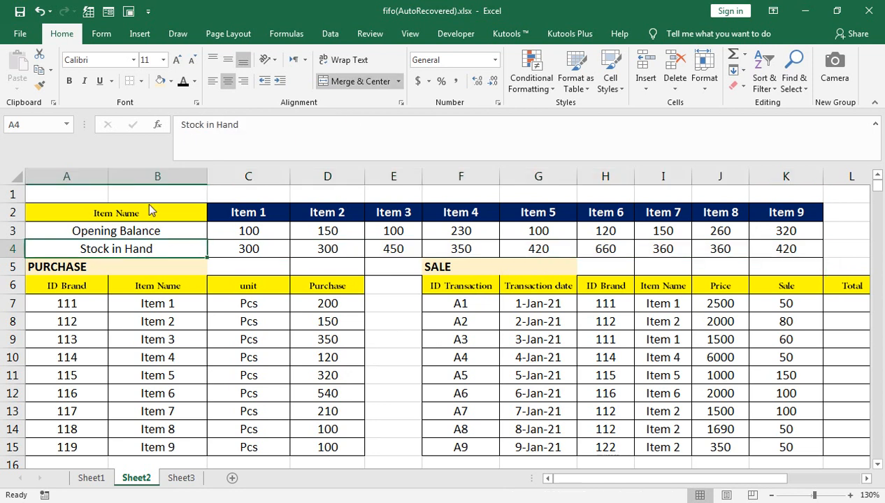
left_click(142, 82)
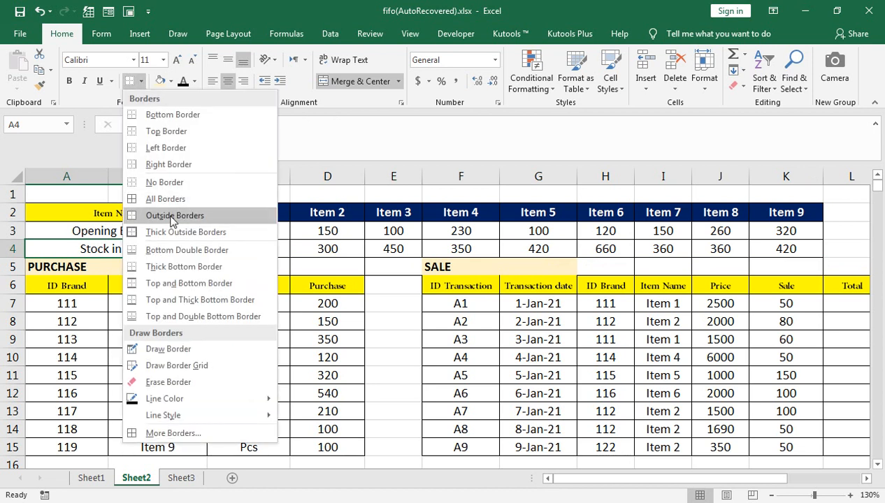
left_click(175, 215)
left_click(279, 285)
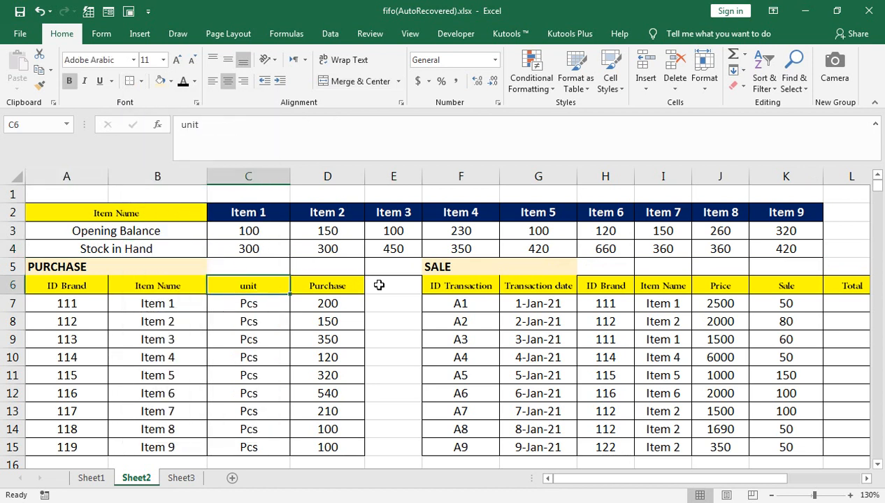
Review the first sale transaction in row 7, field by field from ID Transaction through Price and Sale.
left_click(490, 301)
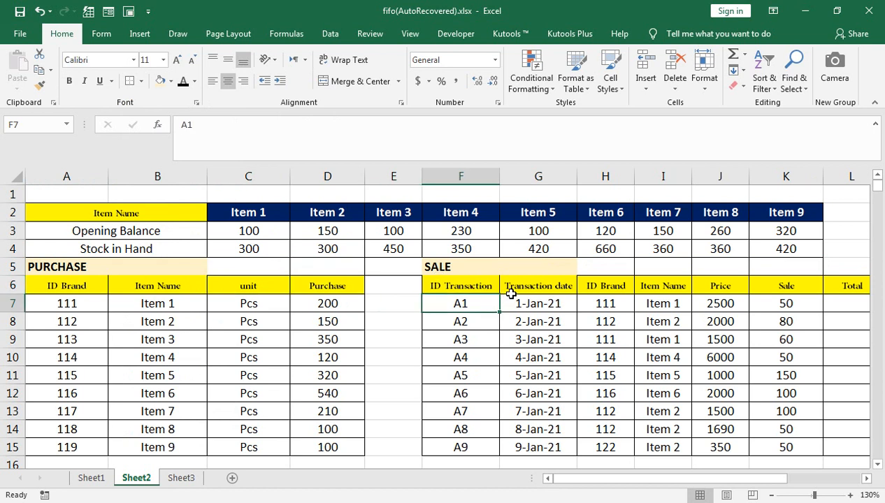
key("Right")
key("Right")
key("Right")
key("Right")
key("Right")
key("Right")
key("Right")
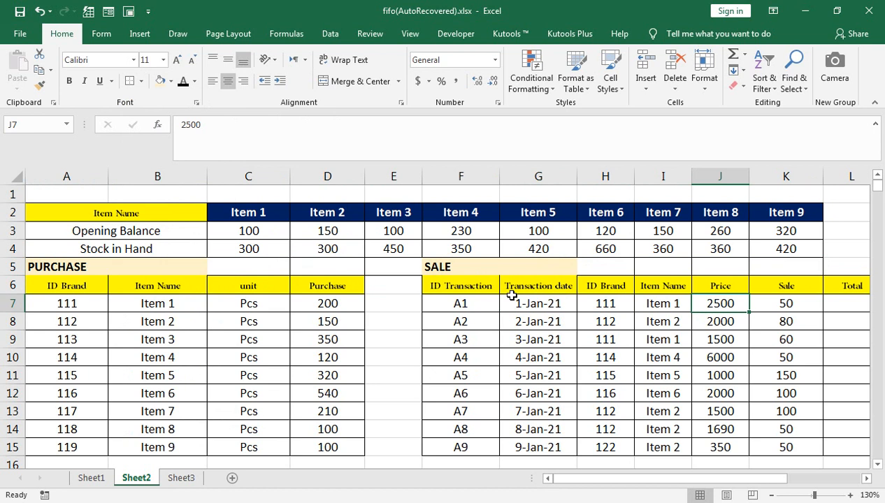
key("Left")
key("Left")
key("Left")
key("Left")
key("Left")
key("Left")
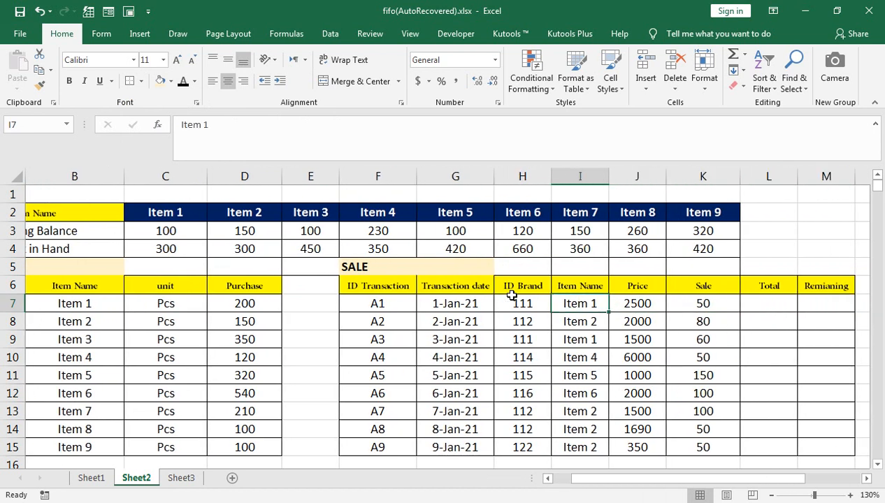
key("Right")
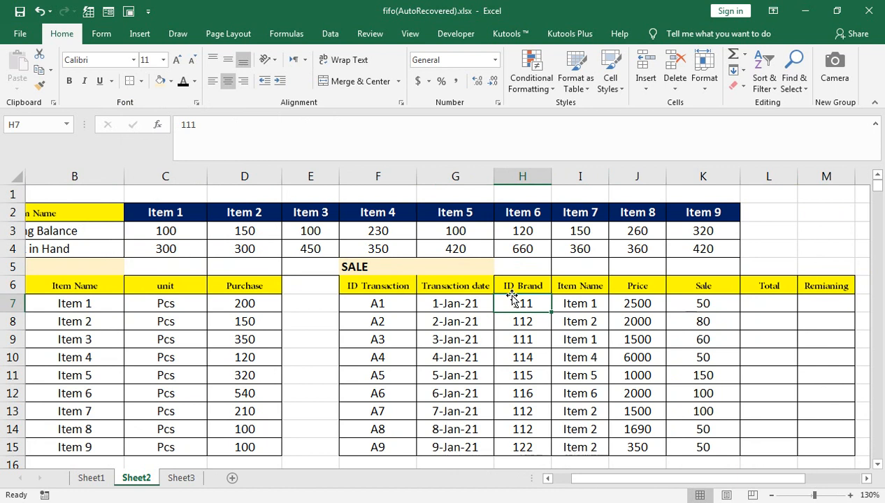
key("Right")
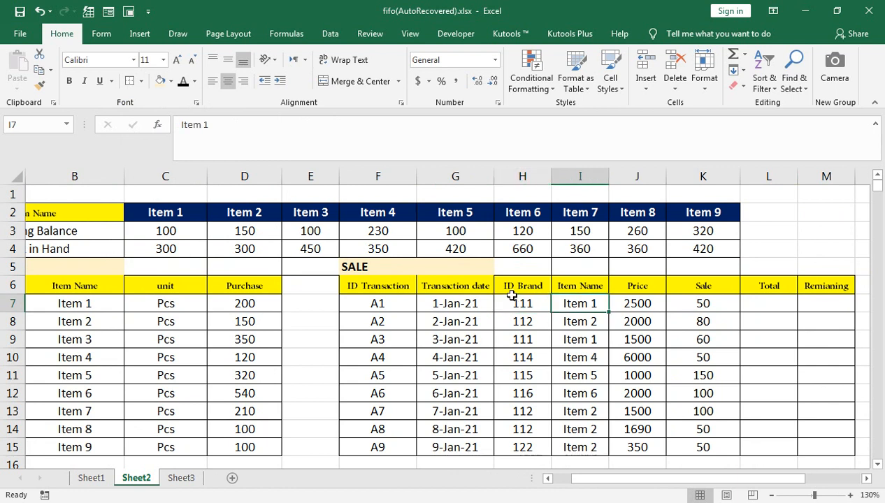
key("Right")
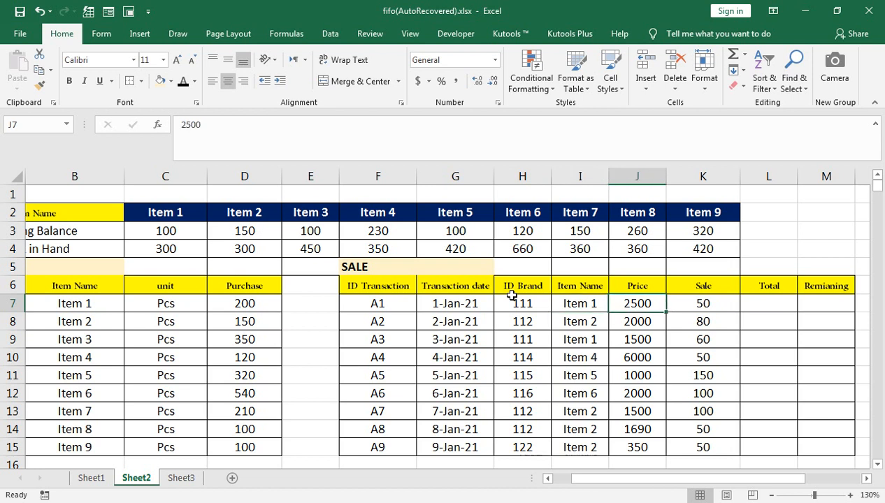
key("Right")
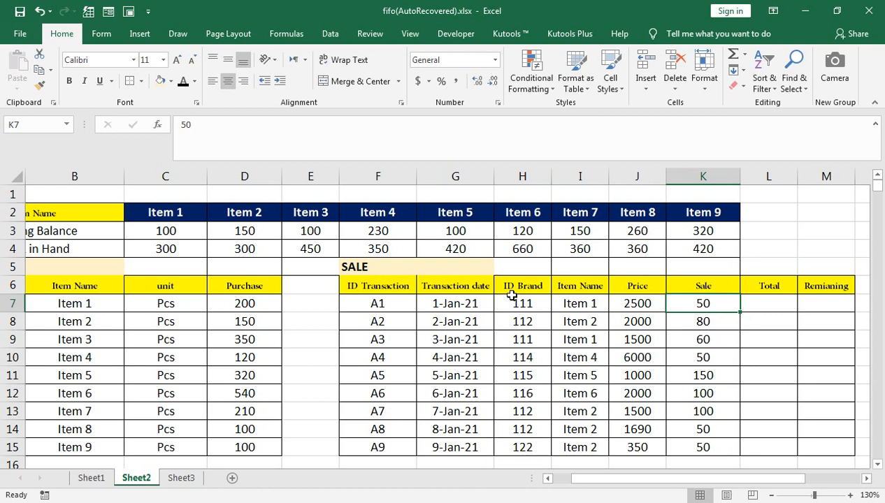
Enter the formula =J7*K7 in Total cell L7 to multiply the transaction's Price by its Sale quantity.
key("Right")
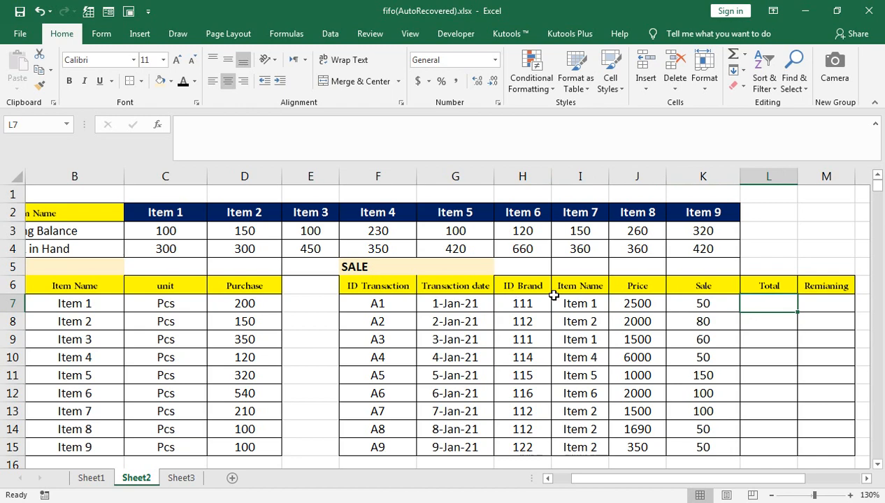
type("=")
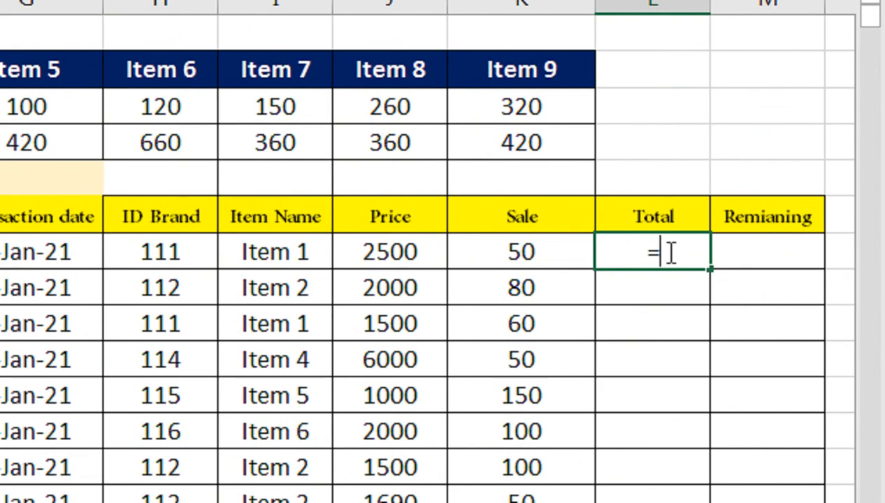
key("Left")
key("Left")
type("*")
key("Left")
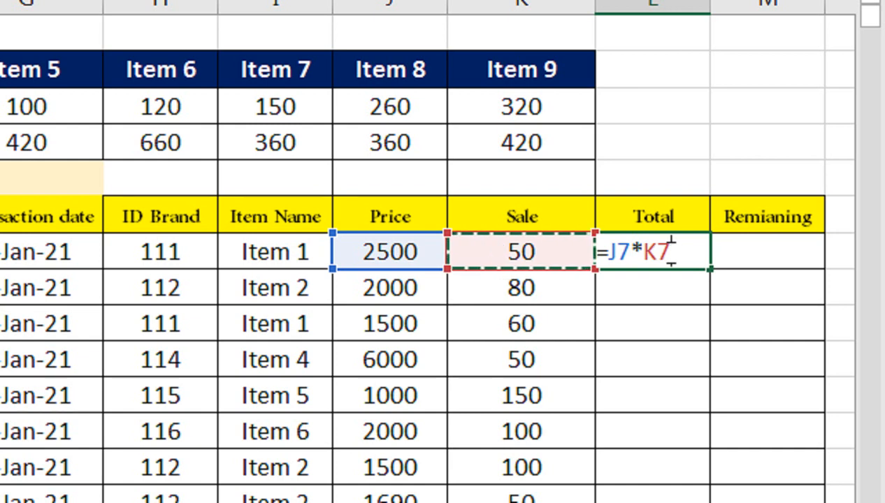
key("Return")
Check the Total formula in L7 and fill it down to L15 for all sale transactions.
double_click(669, 253)
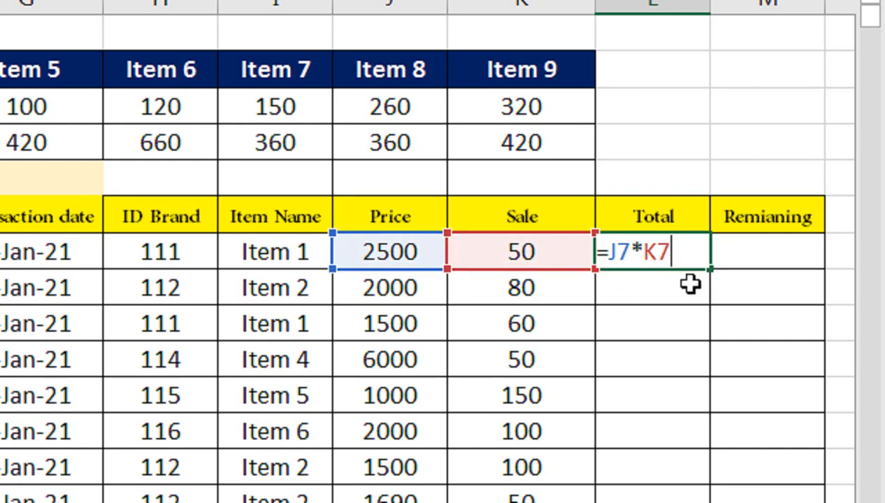
double_click(710, 272)
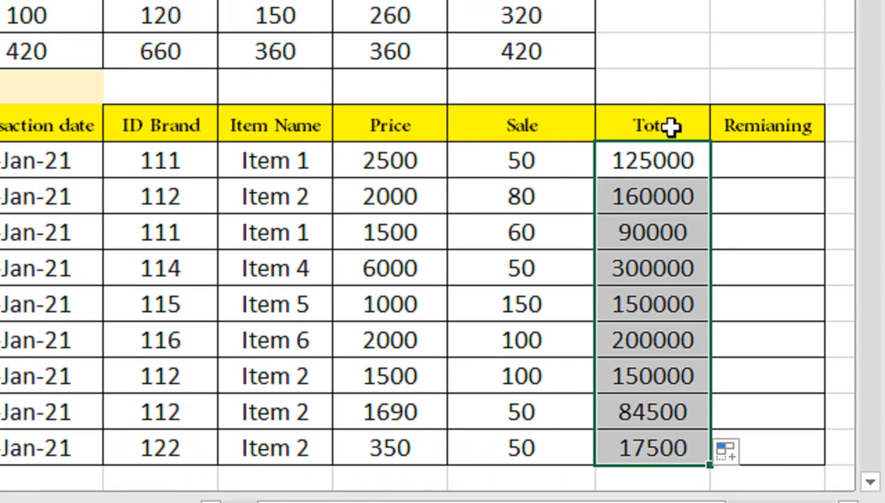
left_click(669, 127)
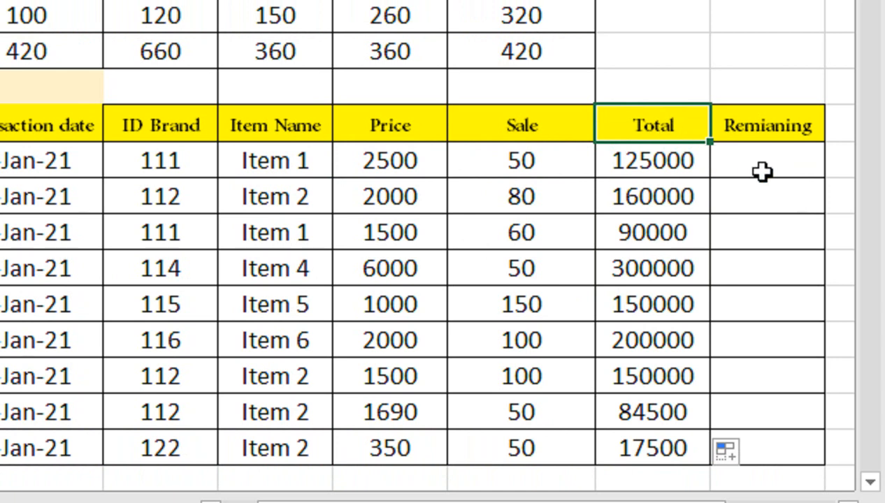
Compare Sheet2's sale table with Sheet3's closing-balance and ID lookup layout, and review the Total formula in L7.
left_click(793, 161)
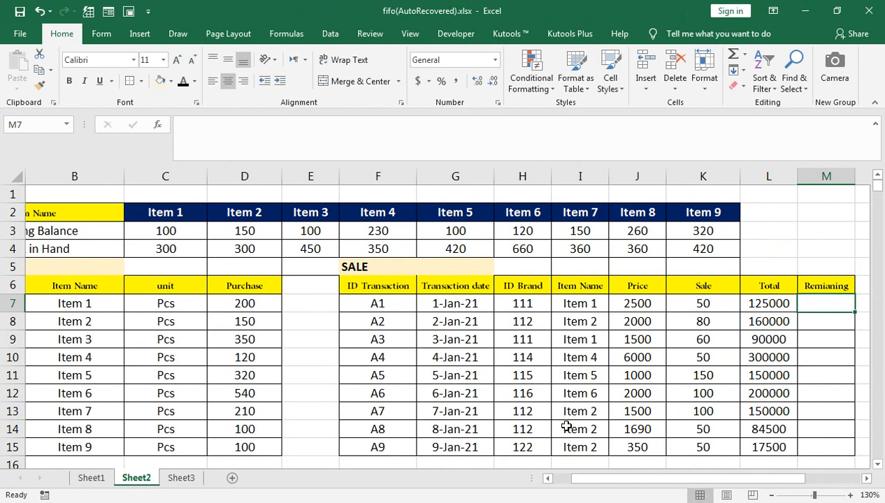
left_click(184, 478)
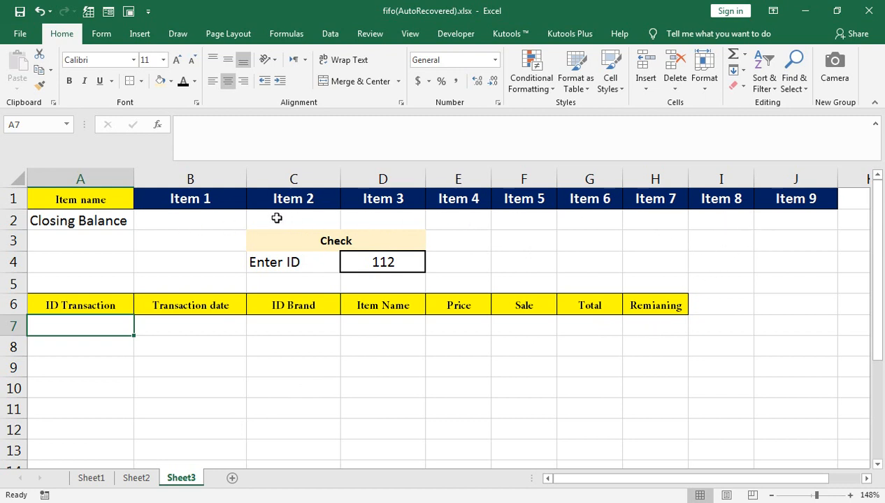
left_click(137, 478)
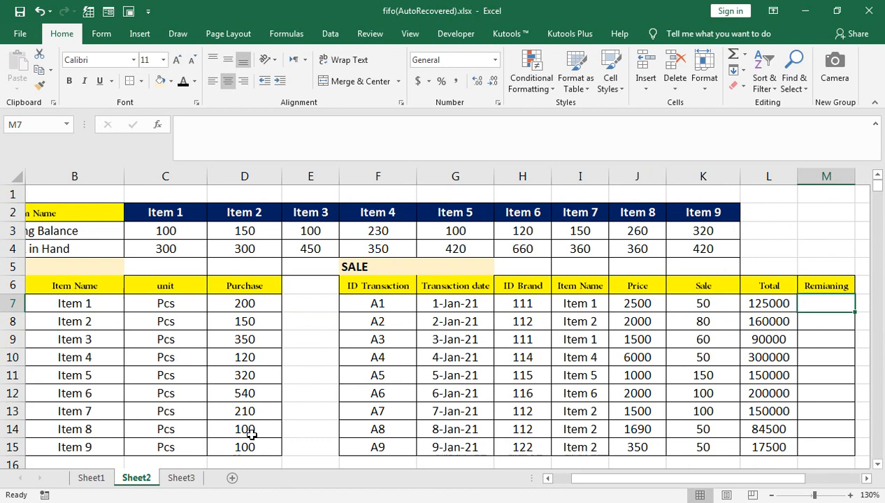
left_click(168, 477)
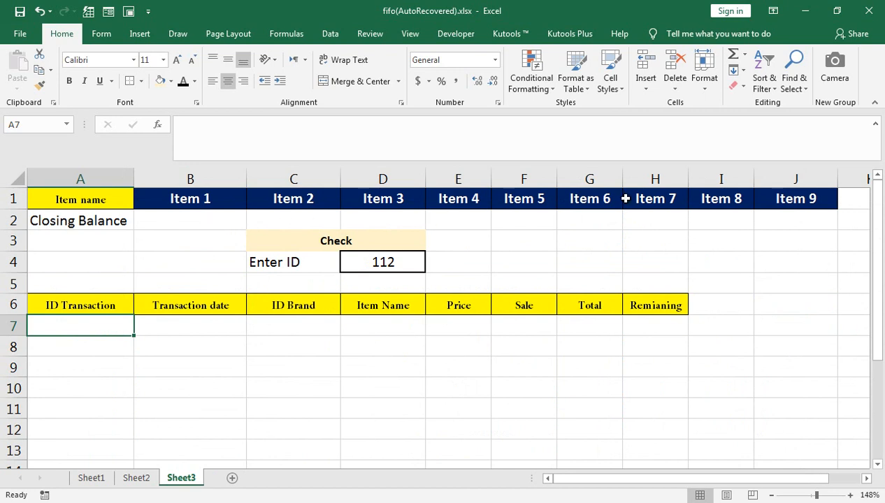
left_click(138, 480)
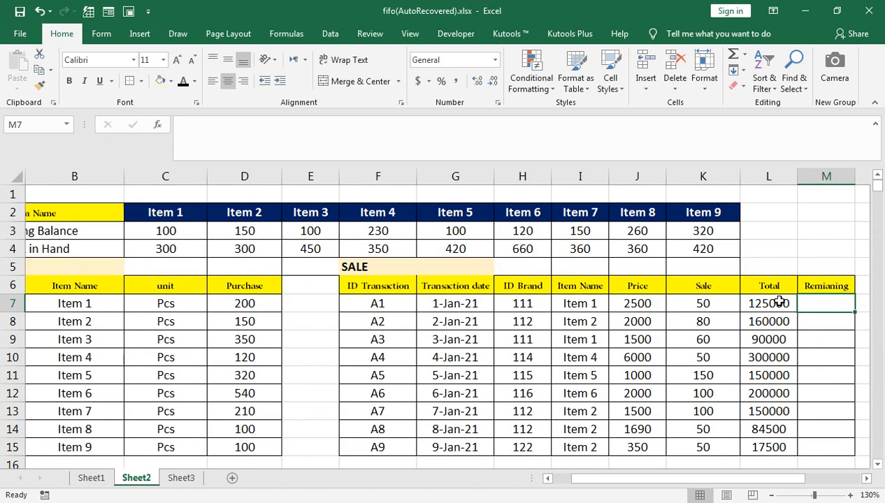
double_click(749, 304)
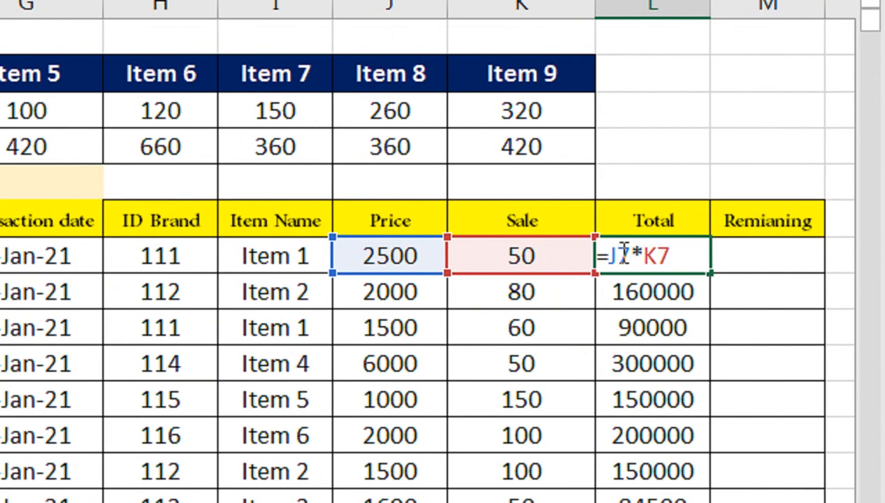
key("Return")
key("Right")
key("Right")
key("Right")
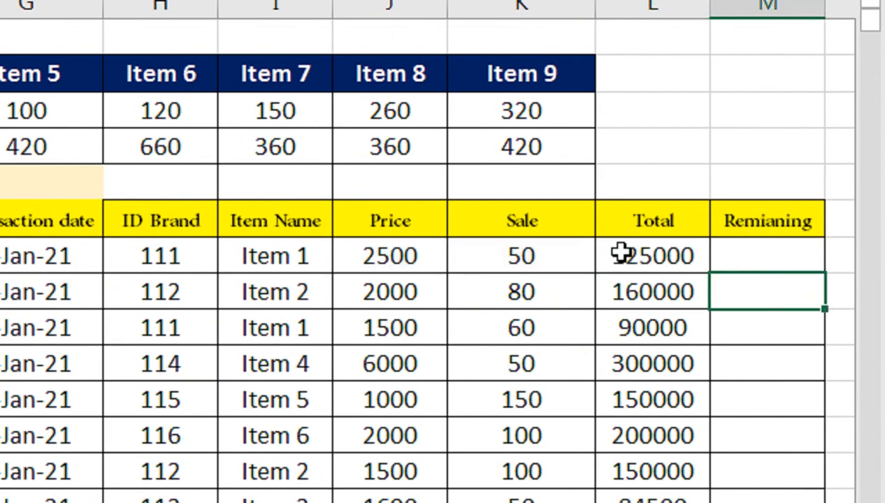
key("Up")
key("Up")
key("Left")
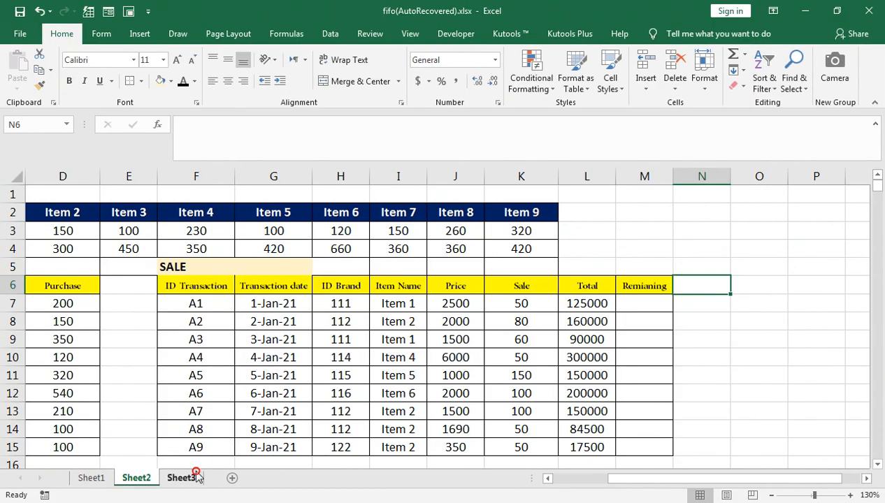
left_click(192, 477)
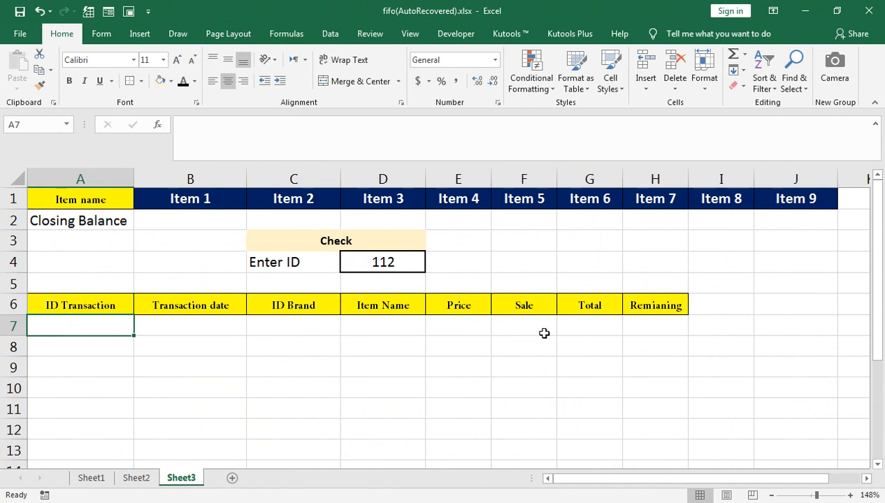
left_click(136, 477)
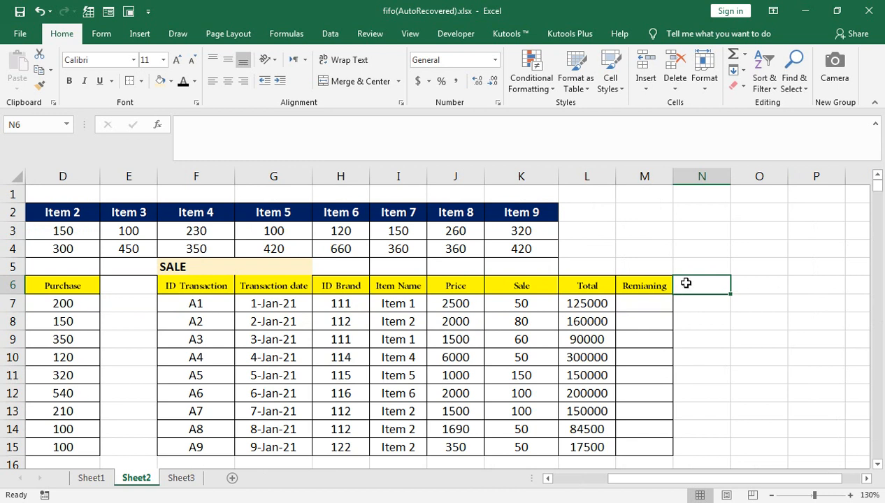
Enter the header Helper 1 in N6, beside the Remianing column of the sale table.
type("he")
key("BackSpace")
key("BackSpace")
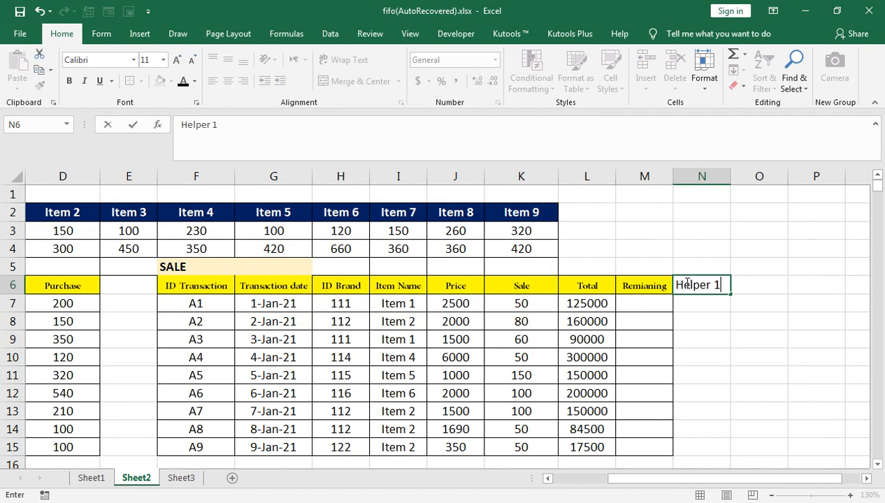
type("Helper 1")
key("Return")
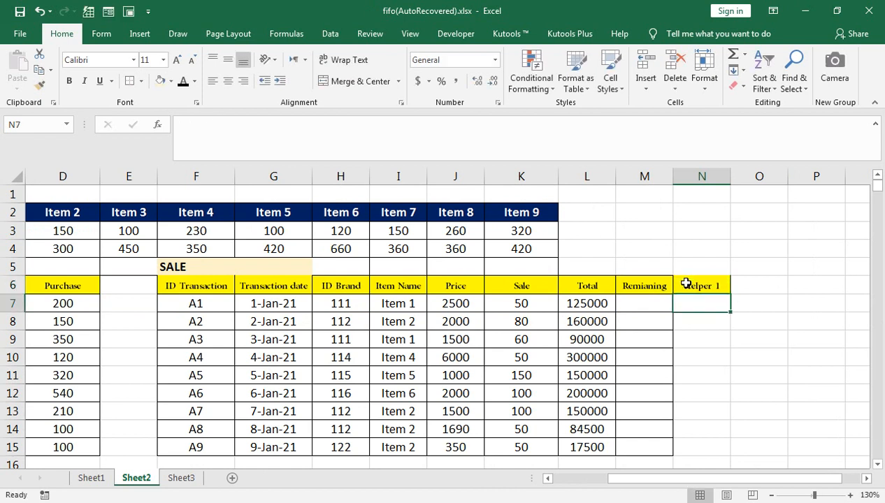
Extend the Helper 1 header across O6 and P6 to create the Helper 2 and Helper 3 headers.
left_click(686, 283)
left_click_drag(755, 290, 794, 292)
left_click(722, 288)
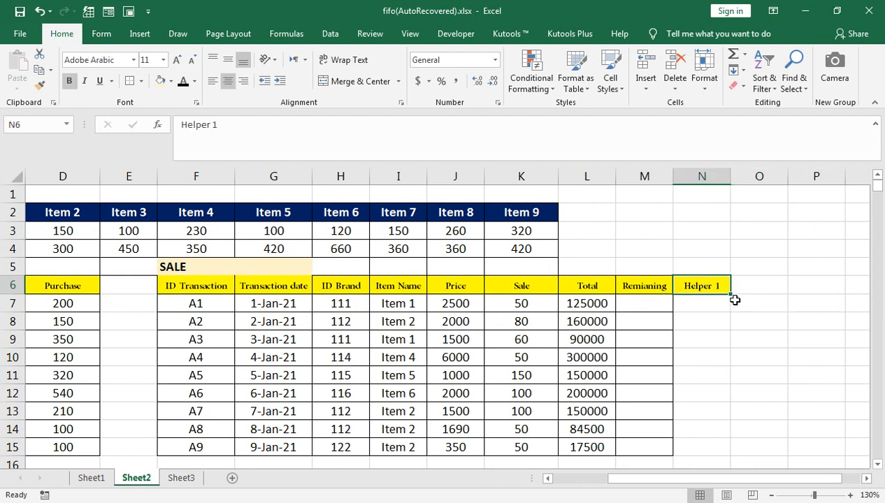
left_click_drag(733, 296, 776, 289)
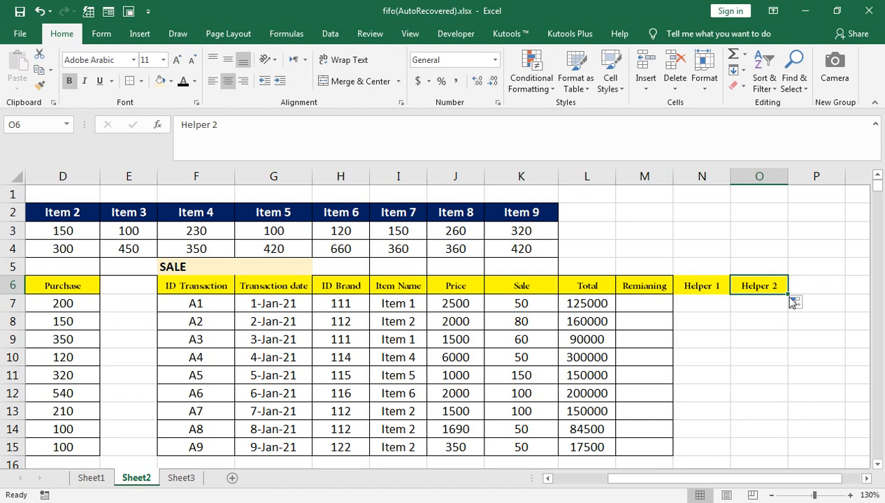
left_click(825, 287)
left_click(773, 285)
left_click(823, 286)
left_click(766, 289)
left_click(822, 290)
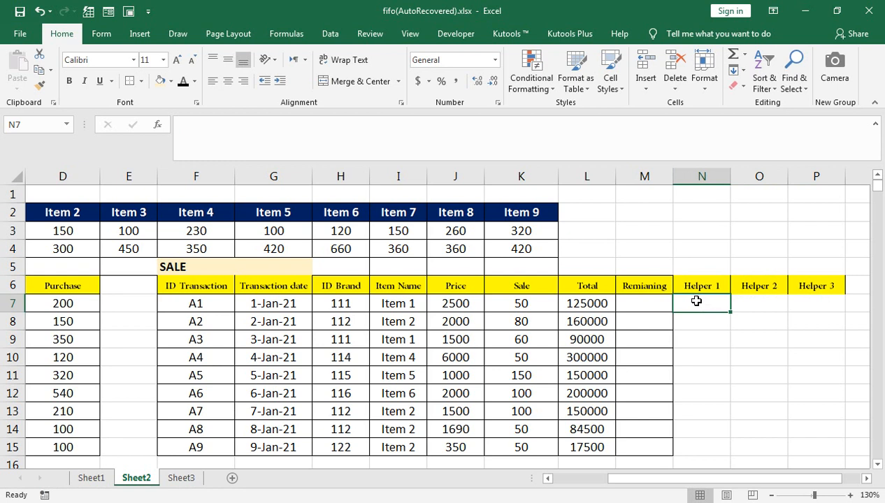
Start a ROWS formula for Helper 1 in N7 with the range H7:H7 from the ID Brand column.
type("=row")
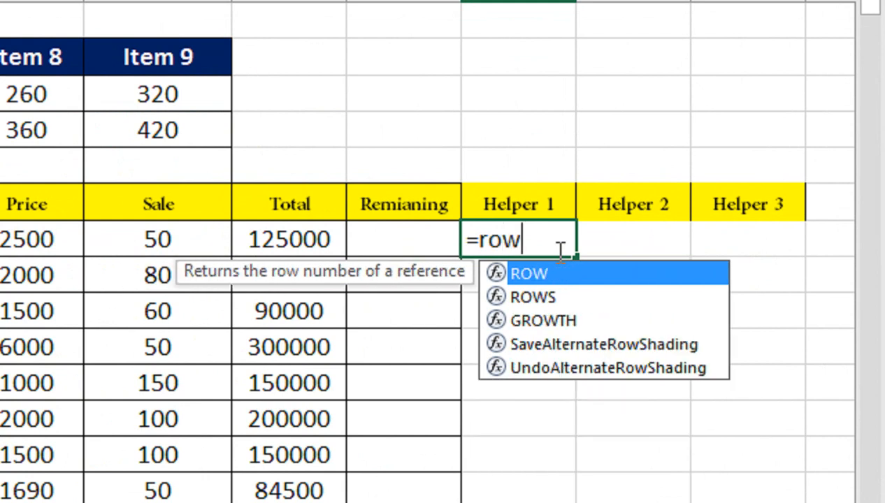
type("s")
key("Tab")
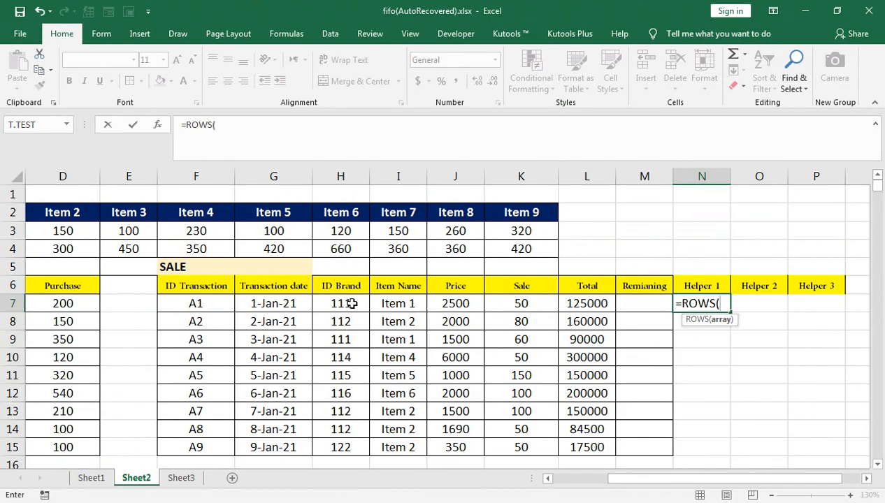
left_click(347, 303)
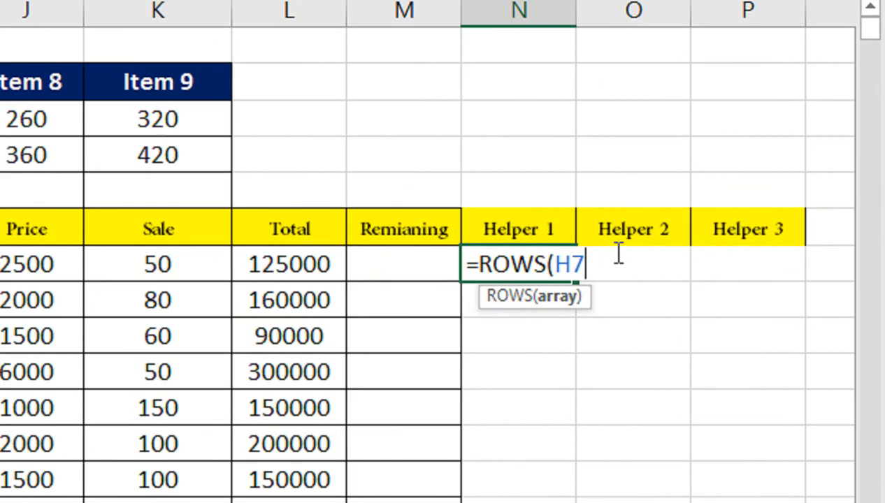
key("F4")
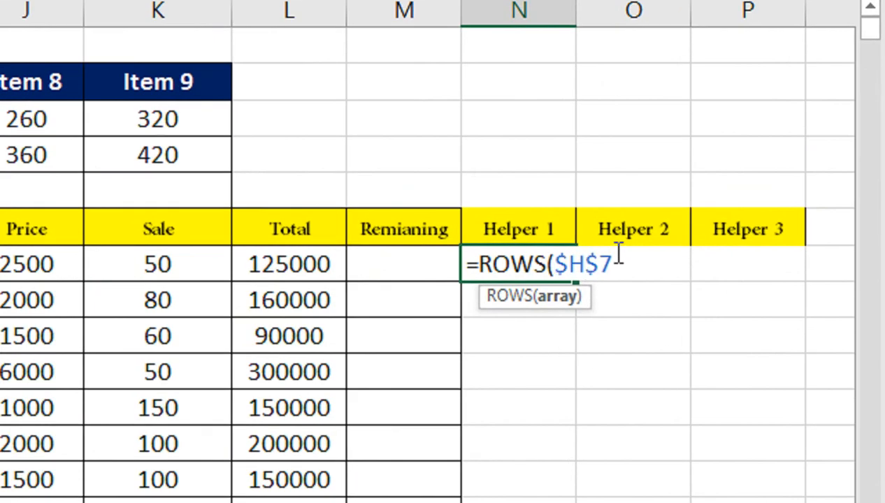
key("F4")
key("F4")
key("F4")
type(":H7")
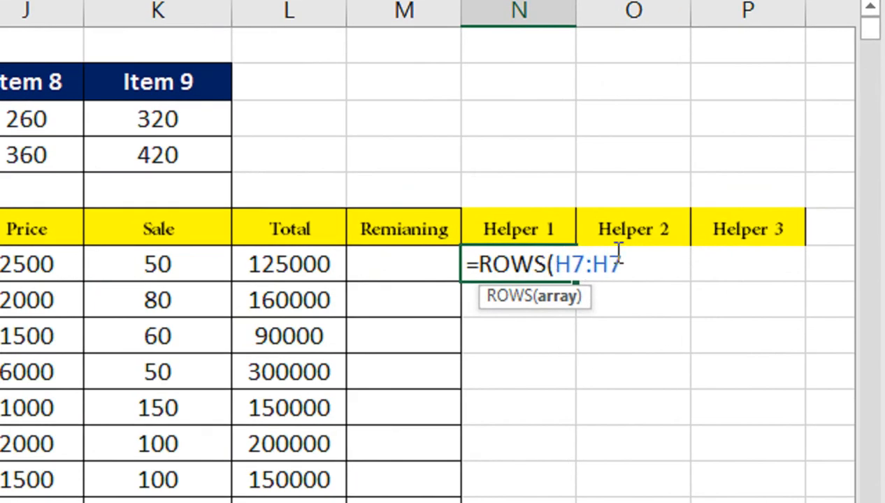
Make the range's starting reference absolute and complete the Helper 1 formula in N7 as =ROWS($H$7:H7).
double_click(569, 260)
left_click(567, 261)
key("F4")
left_click(661, 268)
type(")")
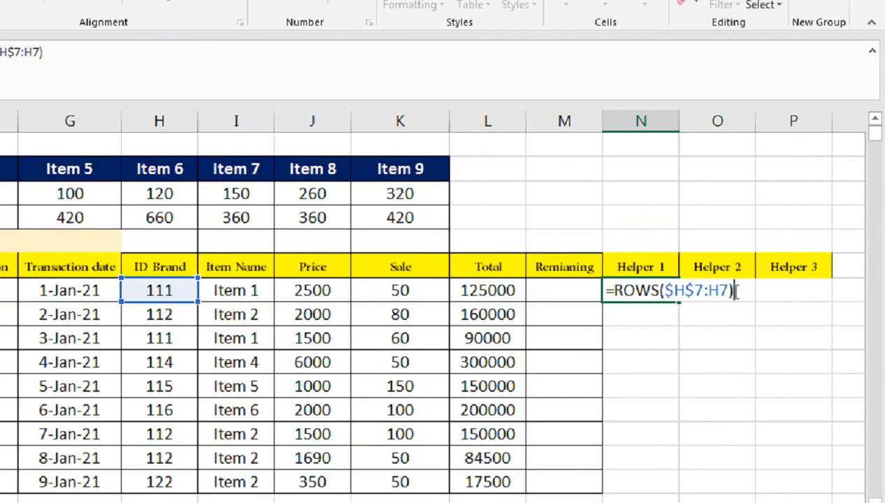
key("Return")
Fill the Helper 1 formula from N7 down to N15 and check the copied formula in N8.
left_click(533, 274)
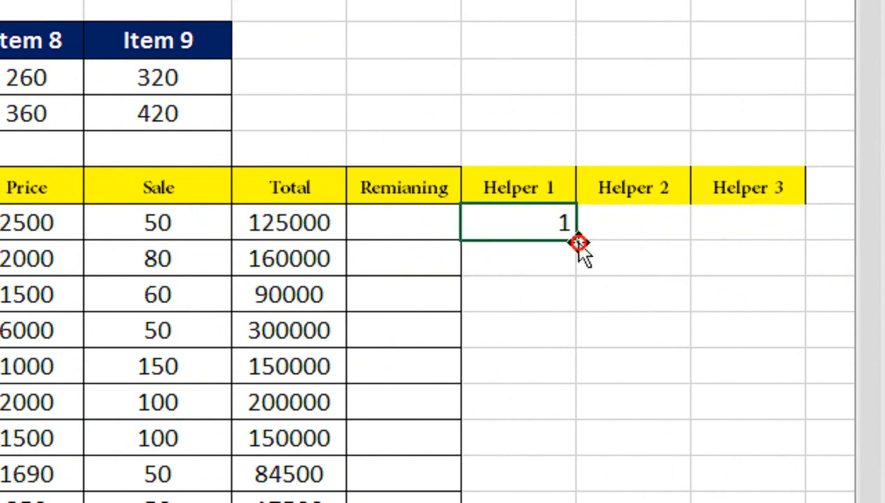
double_click(731, 312)
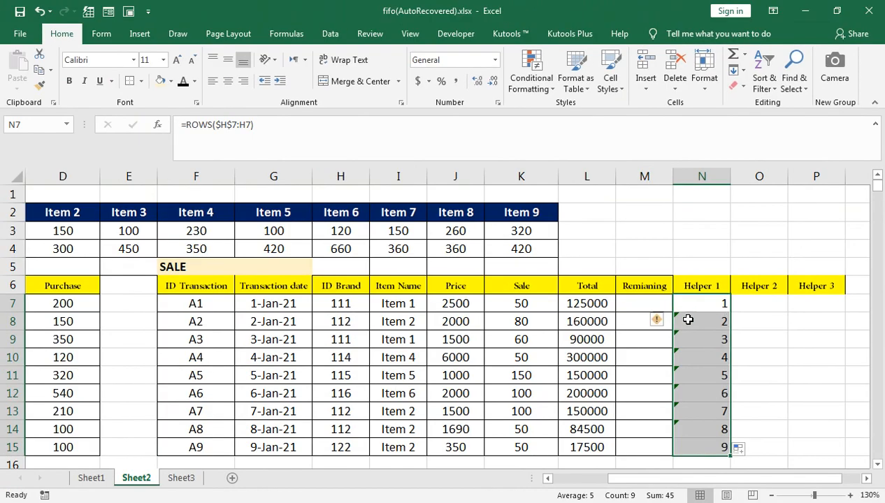
double_click(491, 258)
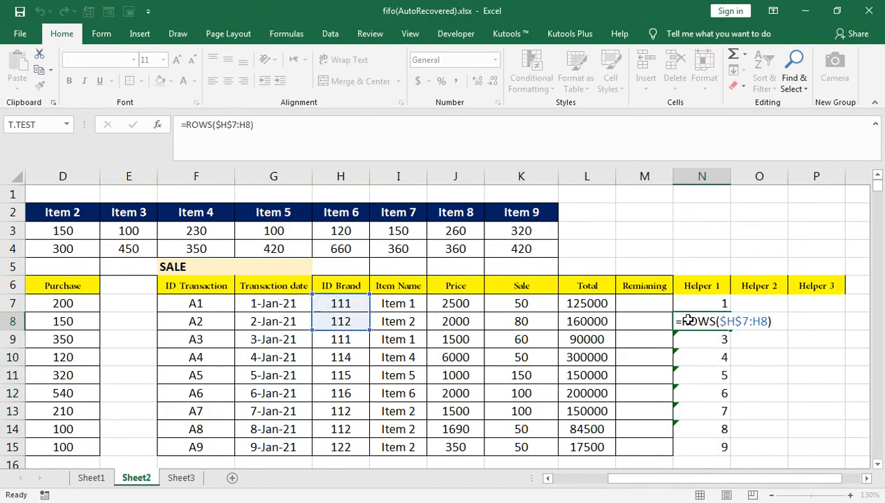
key("Escape")
Ignore the formula error flags on the Helper 1 cells N8 to N15.
key("ctrl+shift+Down")
left_click(664, 322)
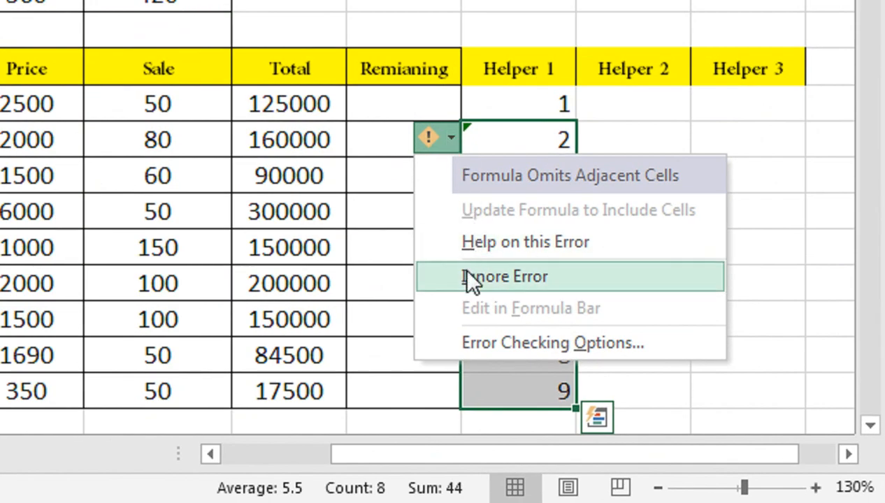
left_click(465, 279)
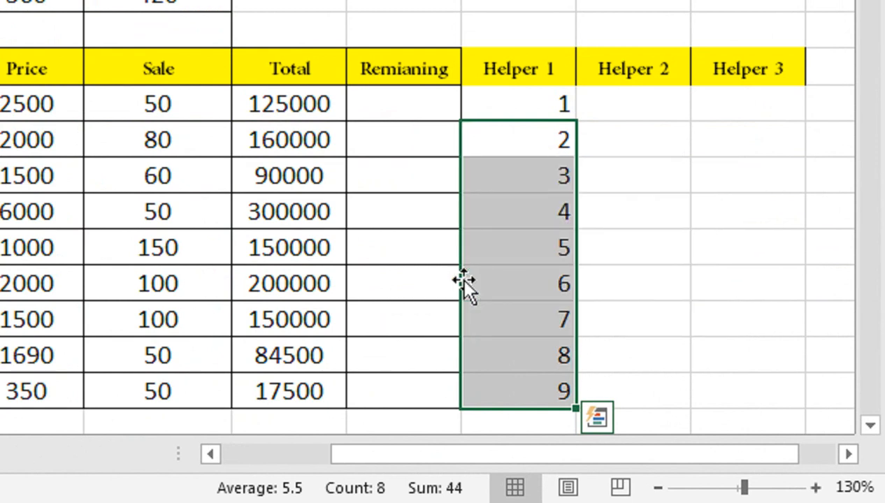
left_click(518, 156)
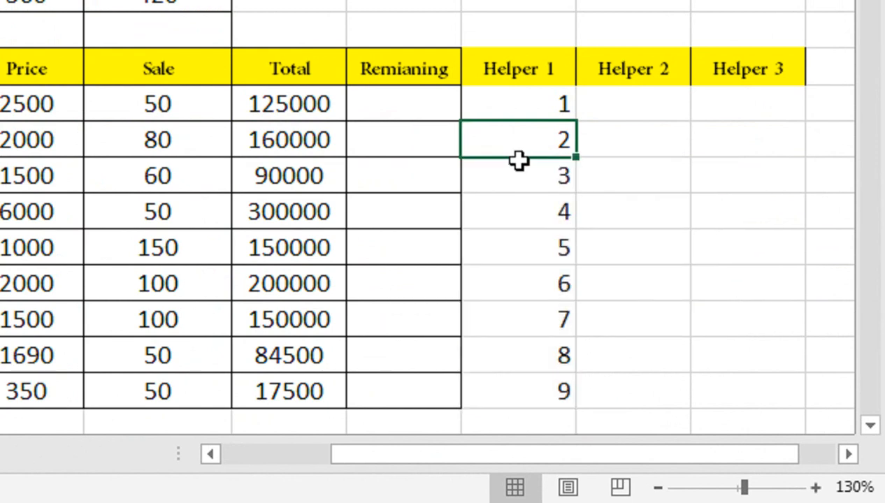
Start an IF formula for Helper 2 in O7 with the logical test Sheet2!D4=Sheet2!H7.
key("Up")
key("Right")
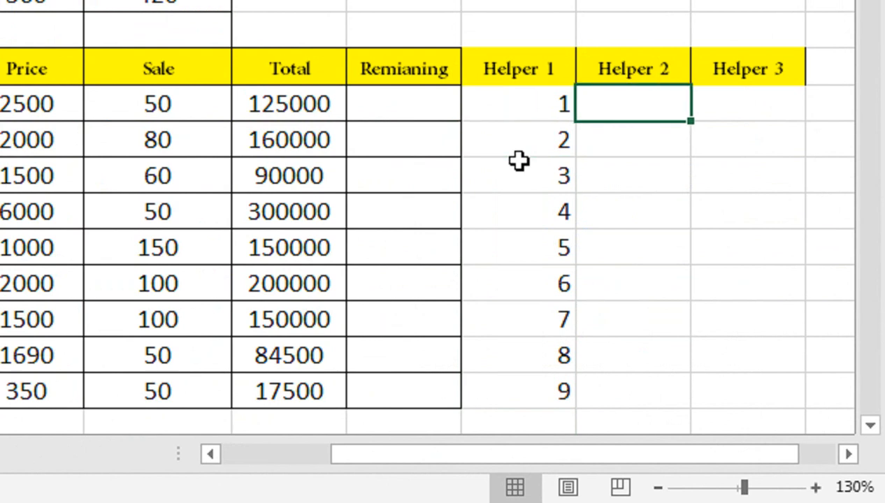
type("=i")
key("Tab")
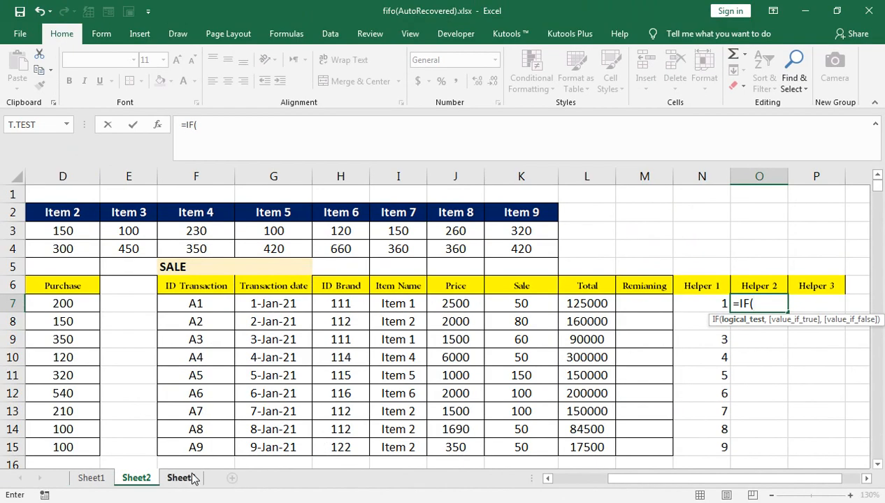
left_click(181, 477)
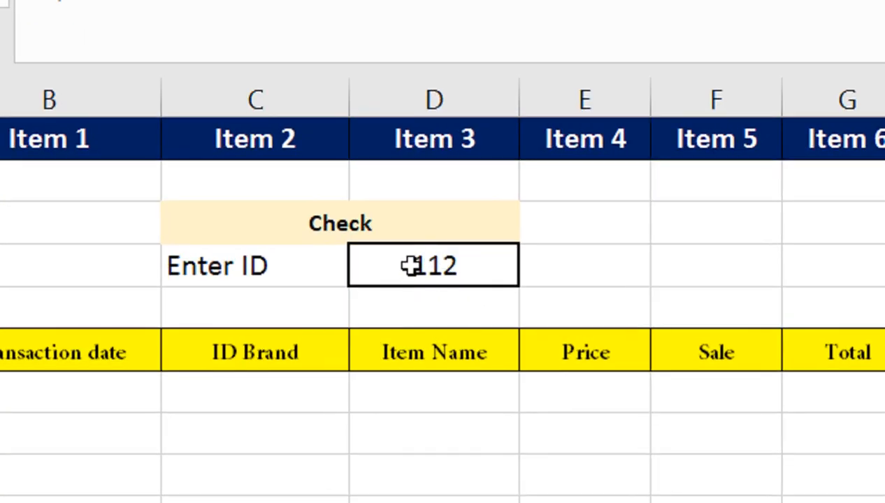
left_click(375, 261)
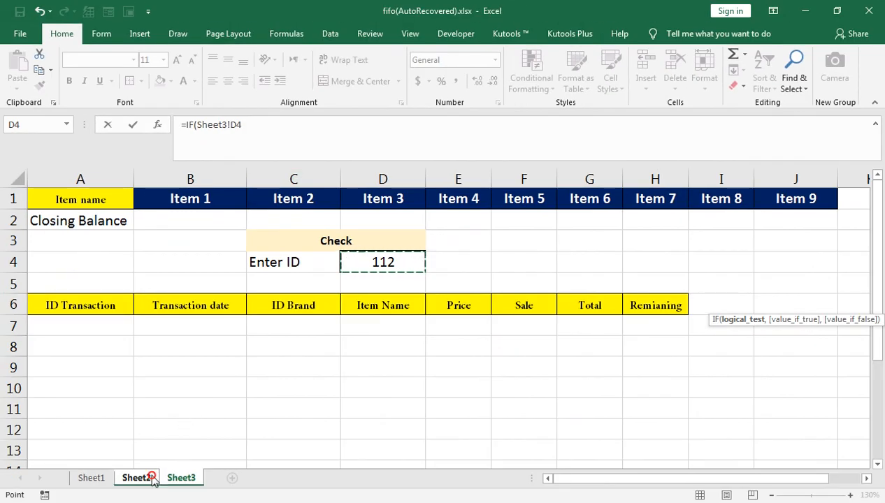
left_click(151, 478)
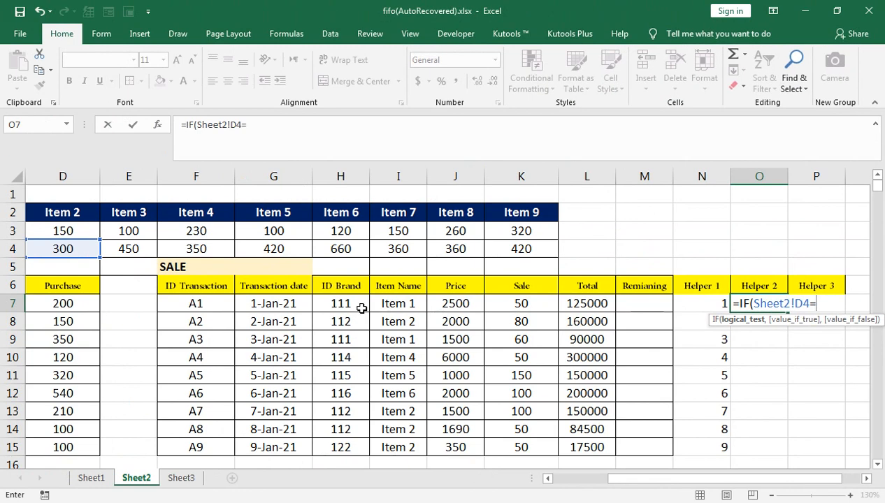
left_click(354, 305)
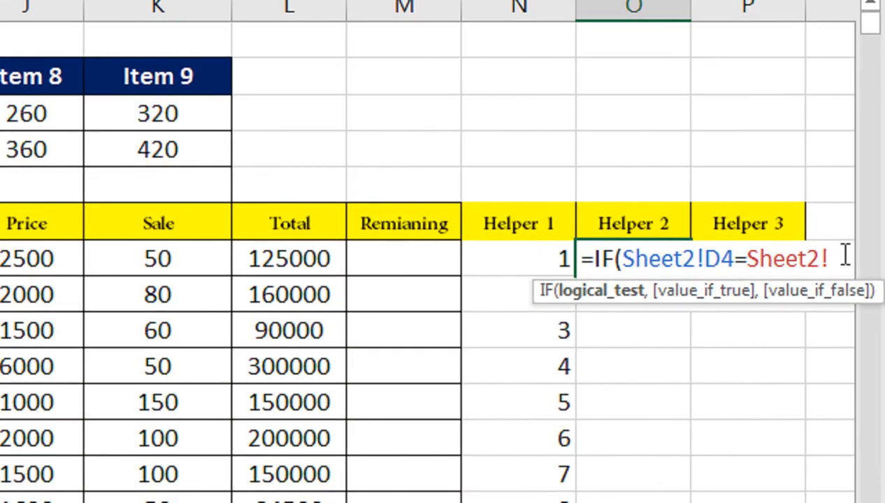
Complete the Helper 2 formula to return Sheet2!N7 when the test is true and an empty string "" otherwise.
type(",")
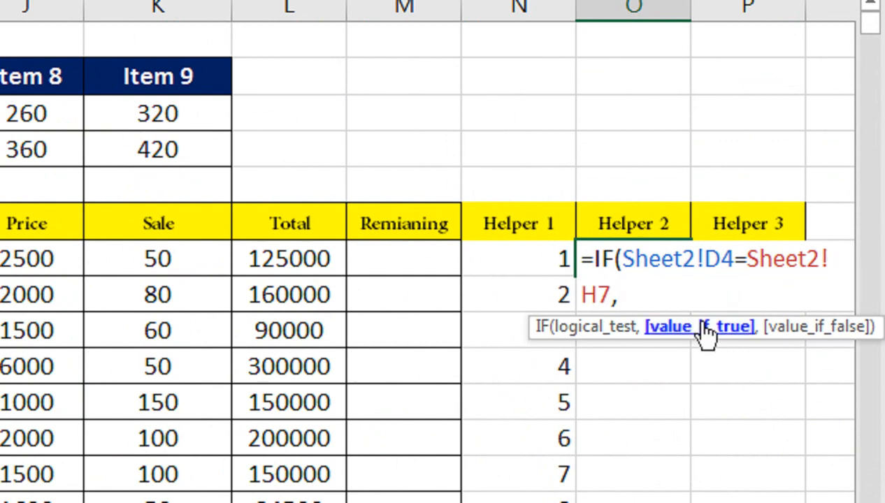
left_click(535, 250)
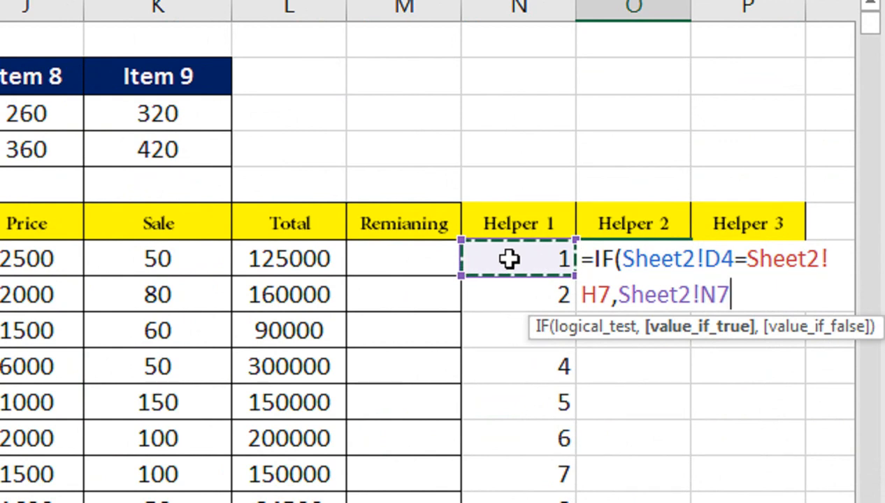
type(",")
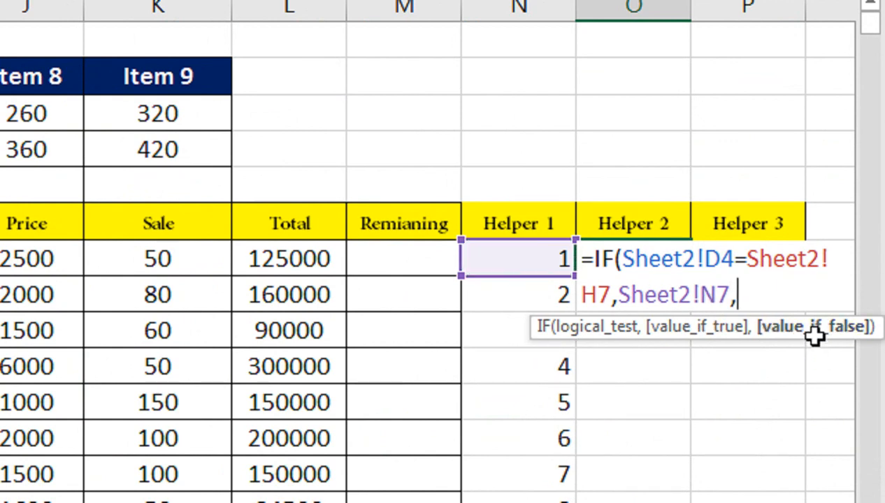
type("\"")
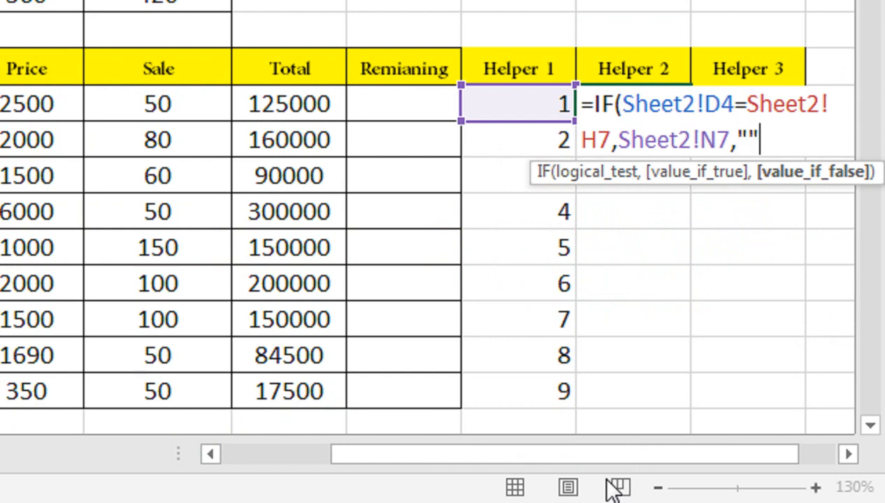
type("\")")
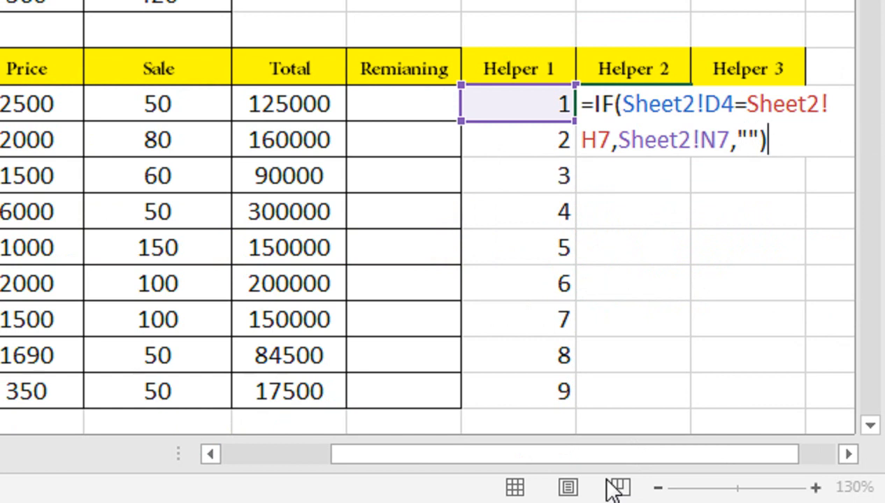
key("Return")
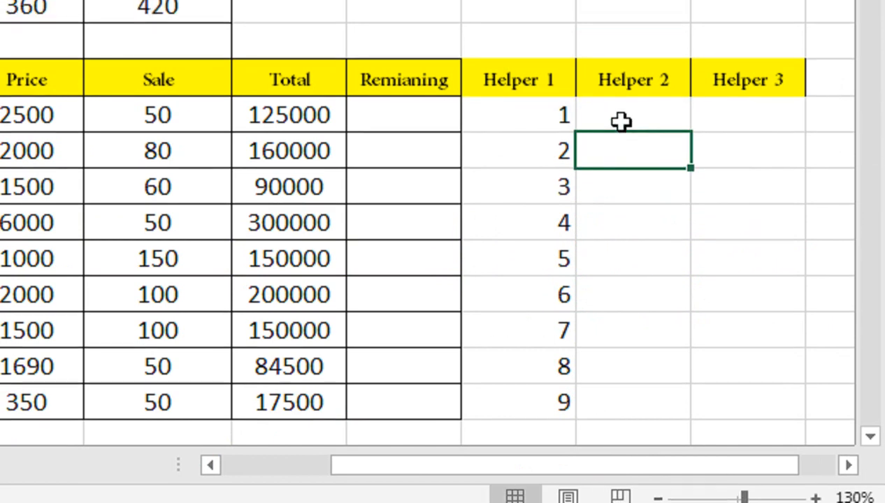
Fill the Helper 2 formula from O7 down to O15.
left_click(621, 121)
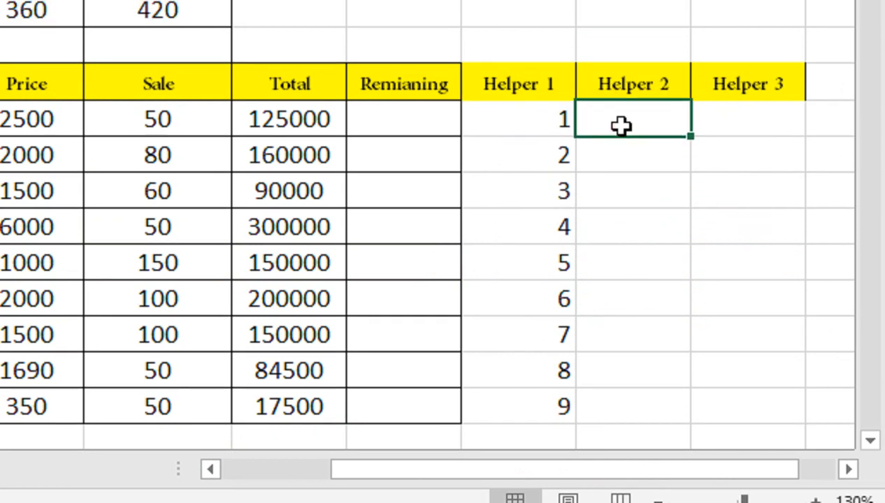
double_click(696, 140)
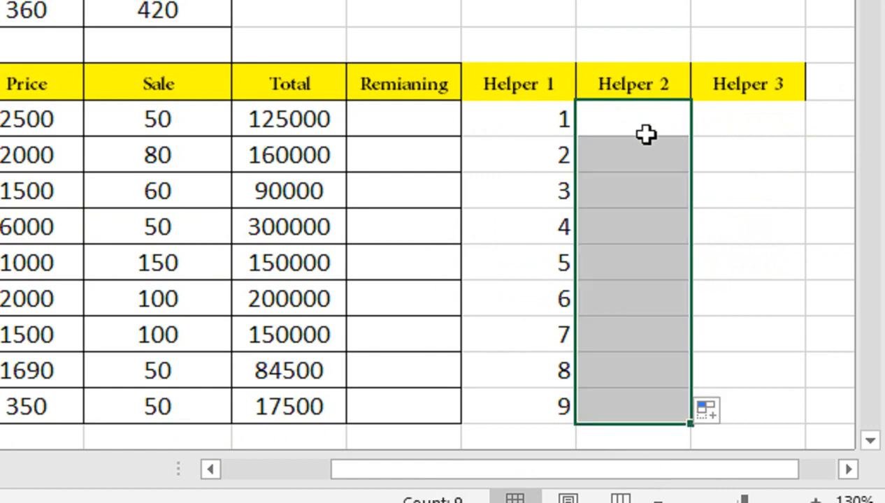
left_click(594, 111)
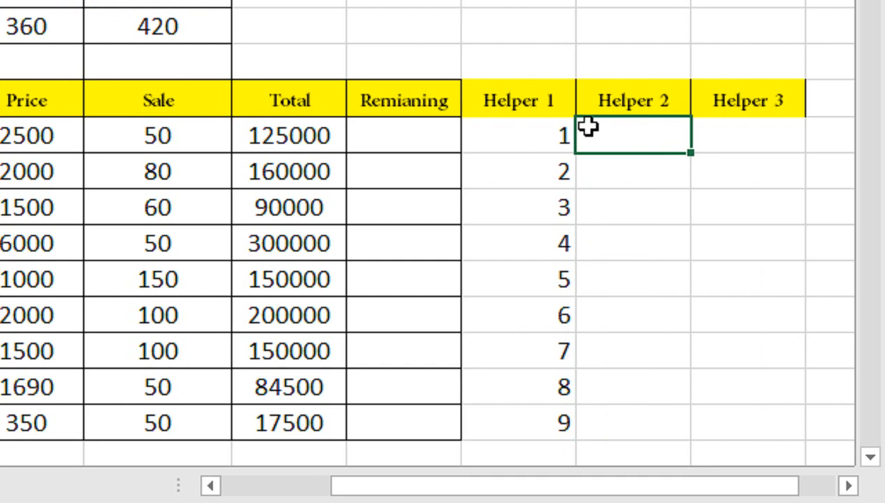
Replace Sheet2!D4 in O7's logical test with the Enter ID cell Sheet3!D4, giving =IF(Sheet3!D4=Sheet2!H7,Sheet2!N7,"").
double_click(621, 141)
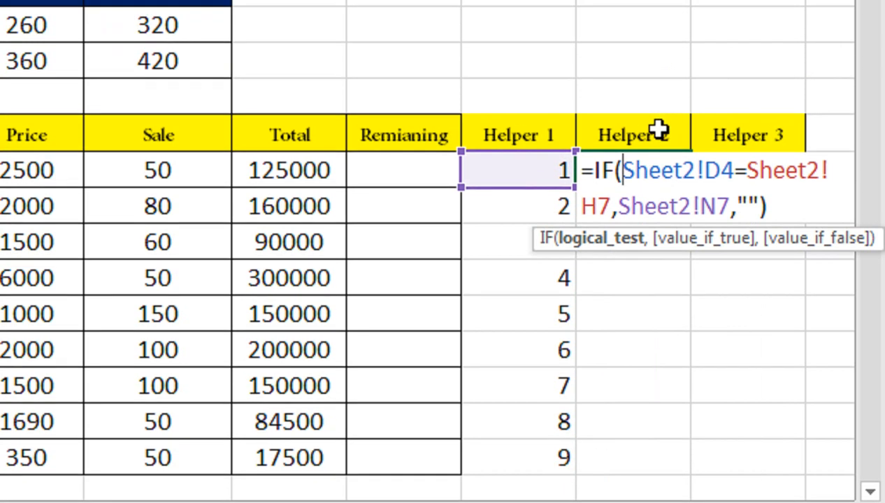
left_click(734, 171)
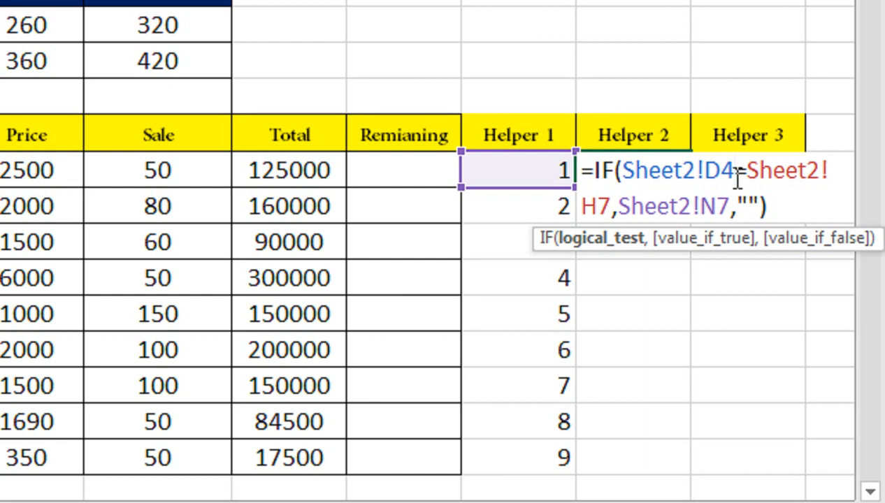
key("BackSpace")
key("BackSpace")
key("BackSpace")
key("BackSpace")
key("BackSpace")
key("BackSpace")
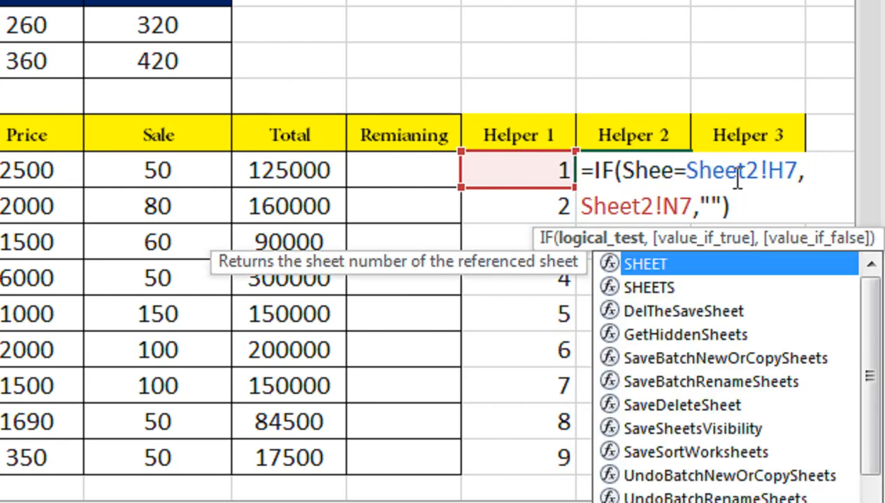
key("BackSpace")
key("BackSpace")
key("BackSpace")
key("BackSpace")
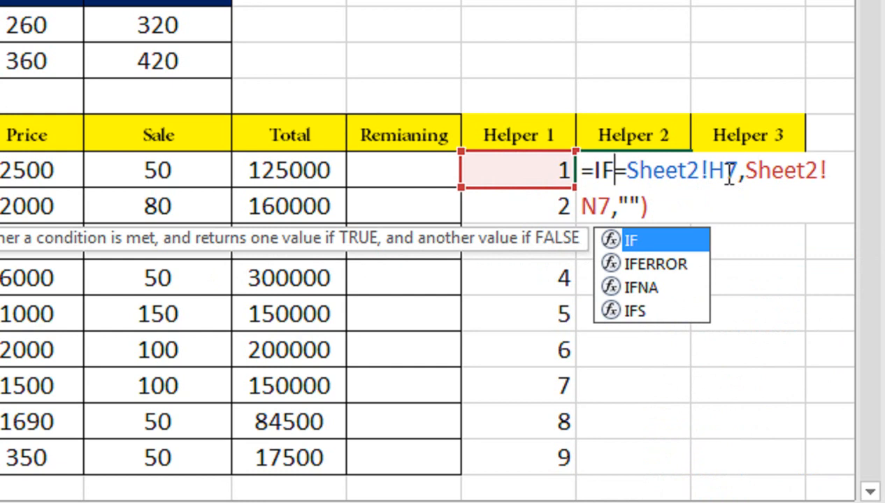
type("(")
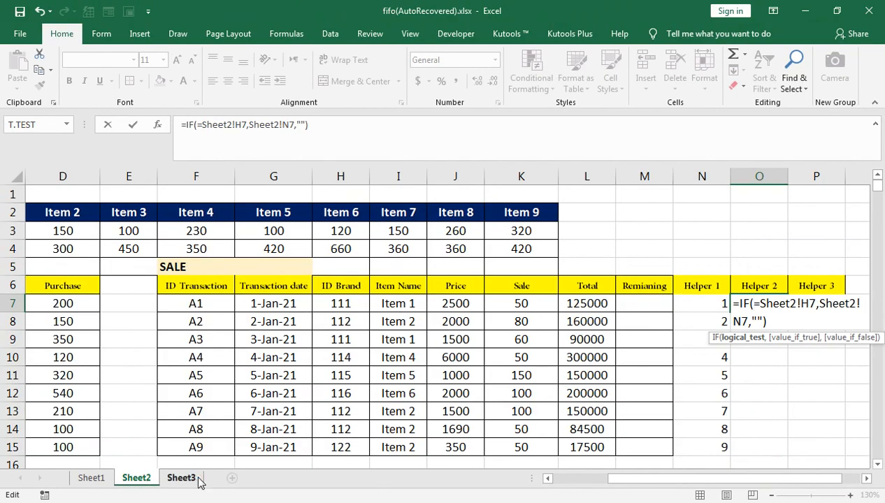
left_click(189, 479)
left_click(362, 259)
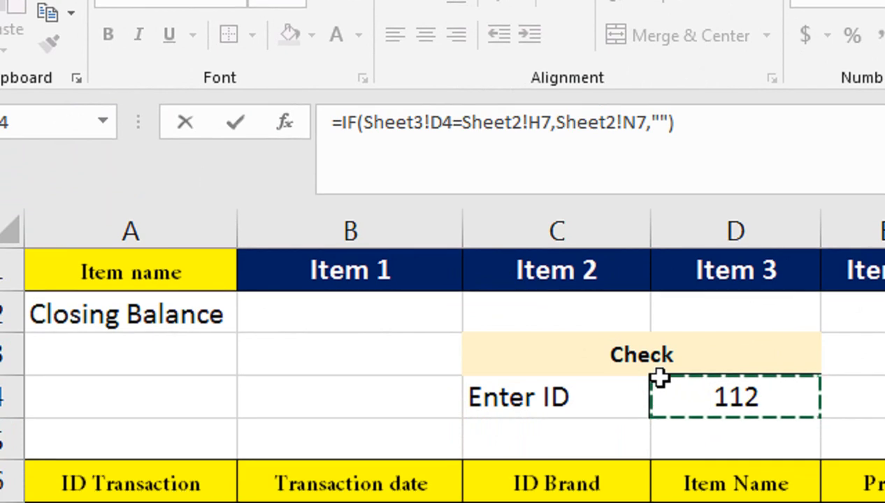
Make the Enter ID reference in O7's Helper 2 formula absolute, giving =IF(Sheet3!$D$4=Sheet2!H7,Sheet2!N7,"").
left_click(456, 125)
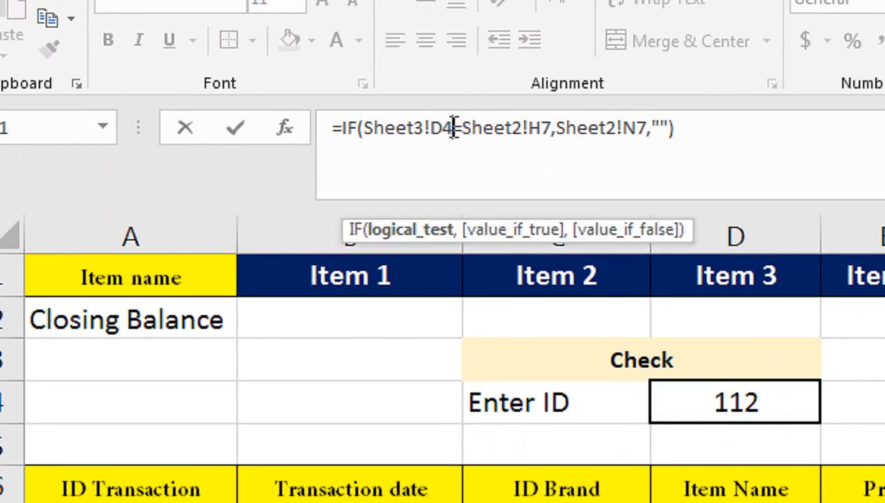
key("shift+Left")
key("shift+Left")
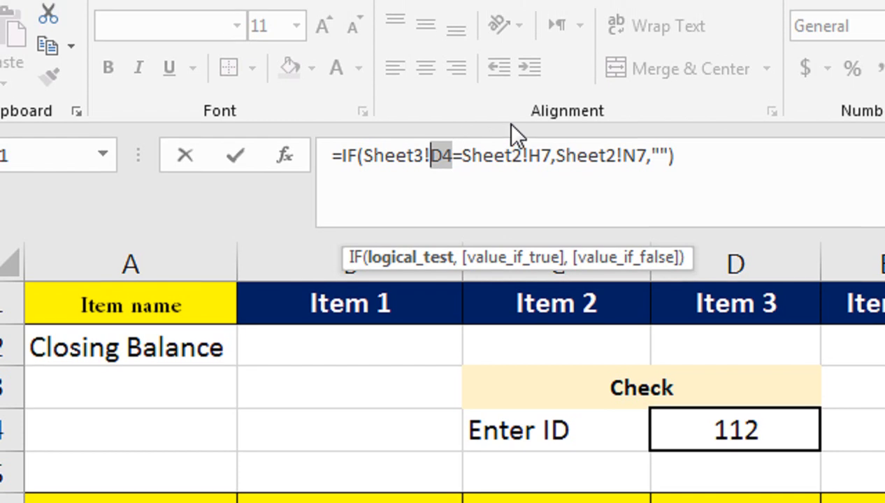
key("F4")
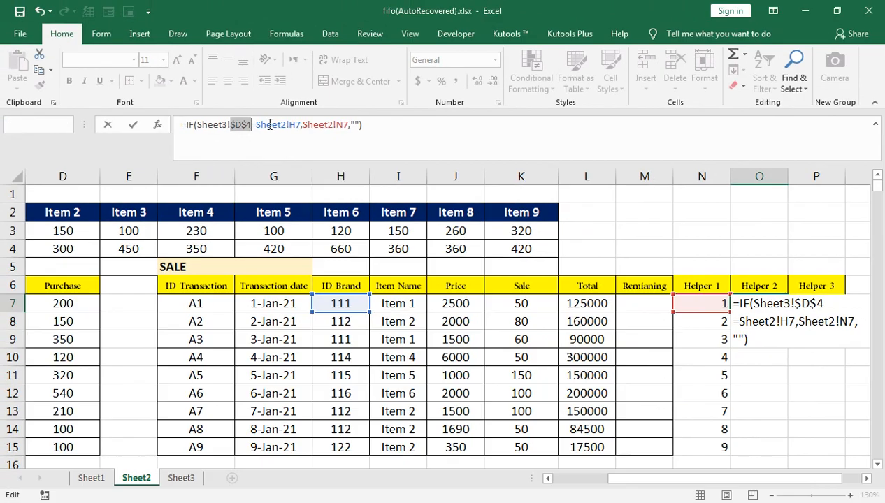
key("Return")
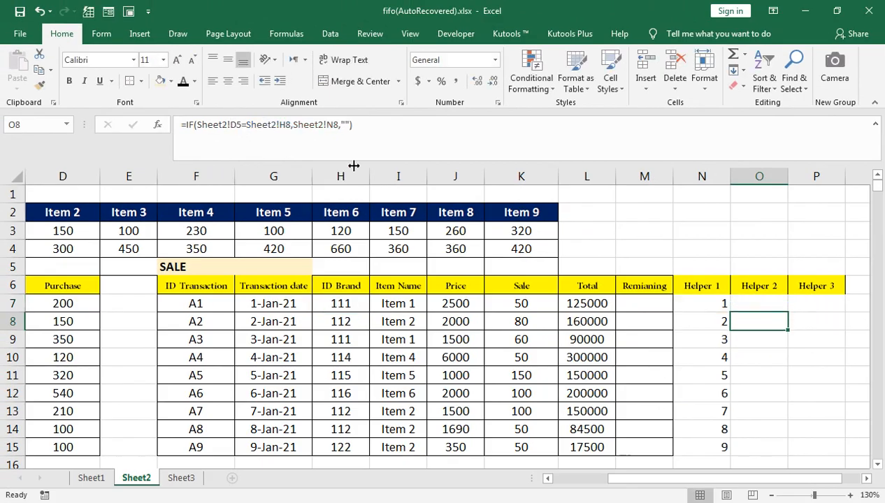
Fill the corrected Helper 2 formula from O7 down to O15.
double_click(751, 308)
key("Return")
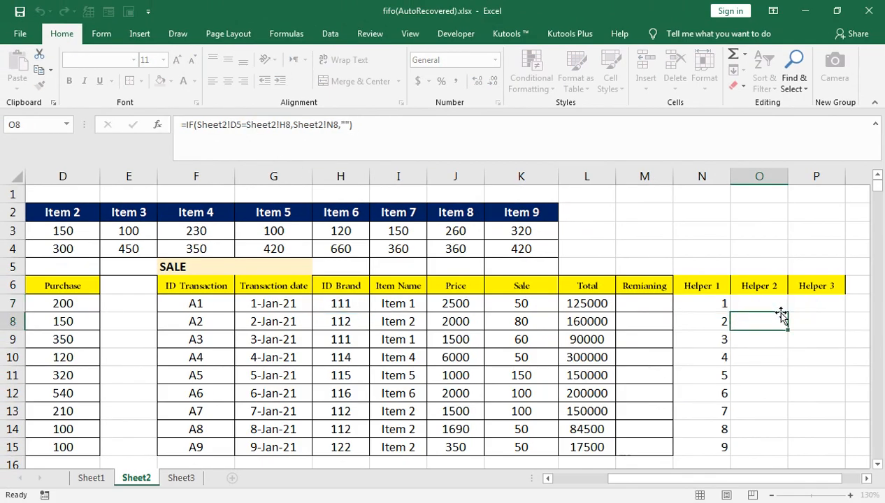
left_click(779, 305)
double_click(789, 313)
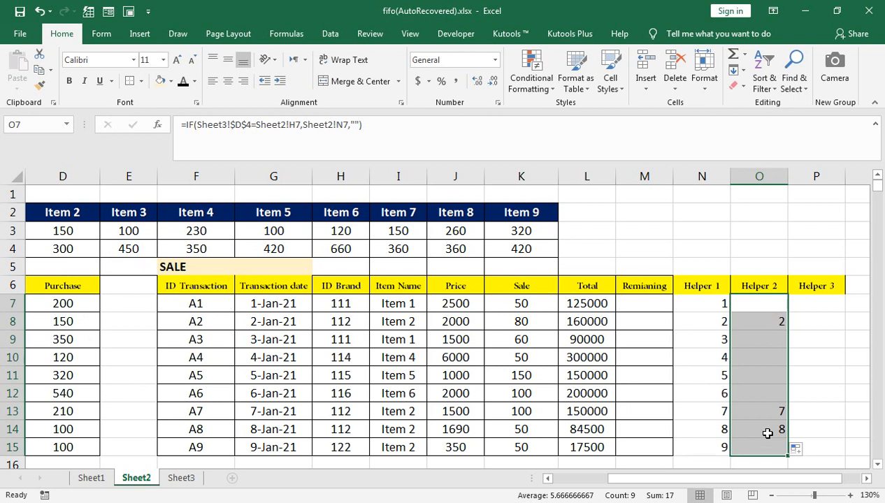
Start the Helper 3 formula in P7 with IFERROR and a nested SMALL over the absolute Helper 2 range $O$7:$O$15.
left_click(812, 305)
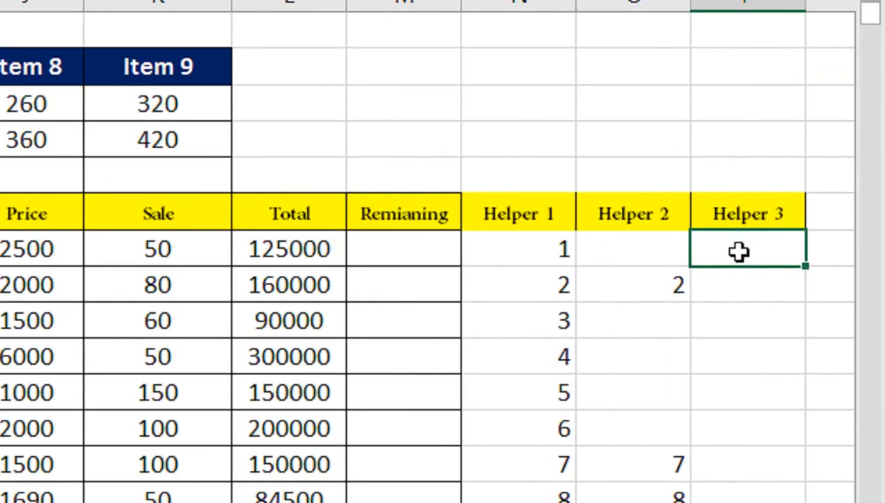
type("=if")
key("Down")
key("Tab")
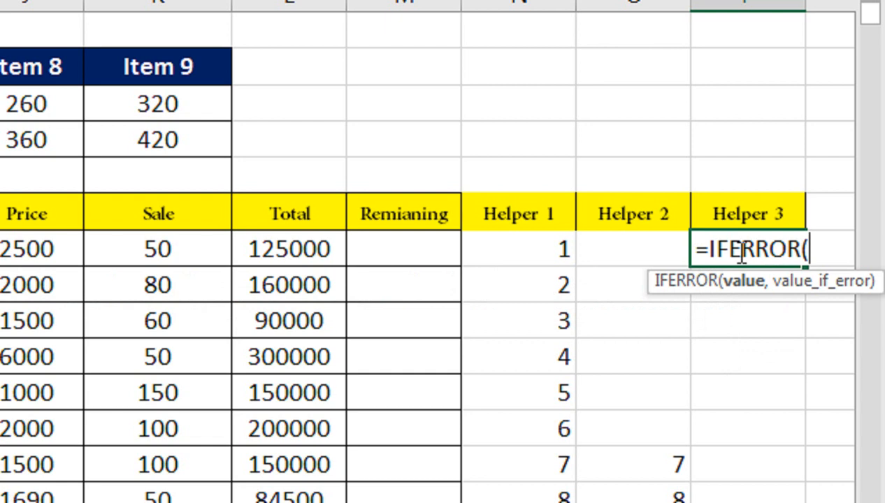
type("sma")
key("Tab")
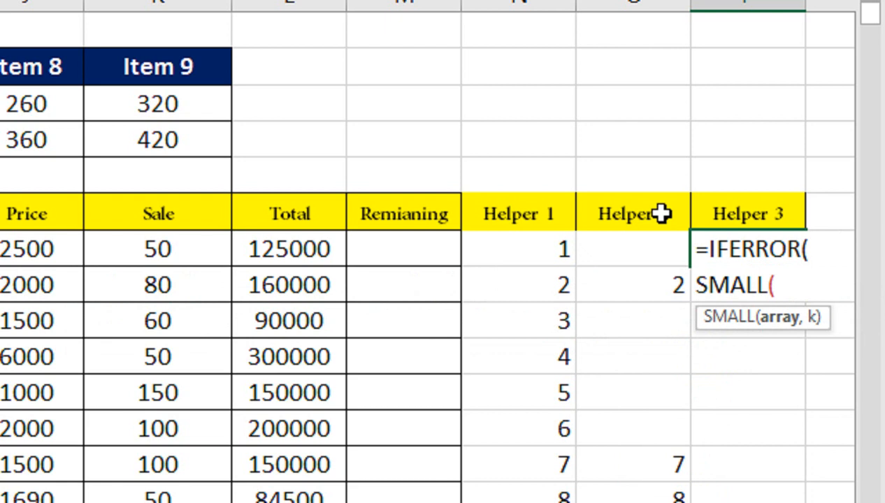
left_click(629, 250)
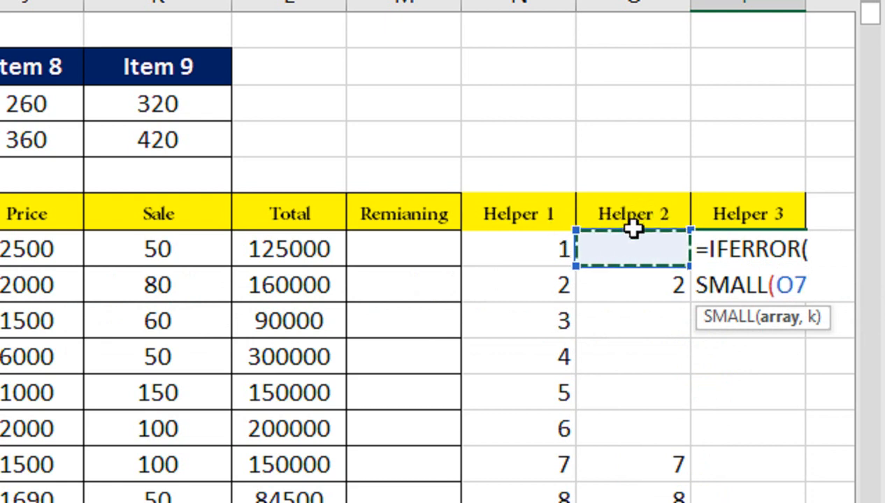
key("ctrl+shift+Down")
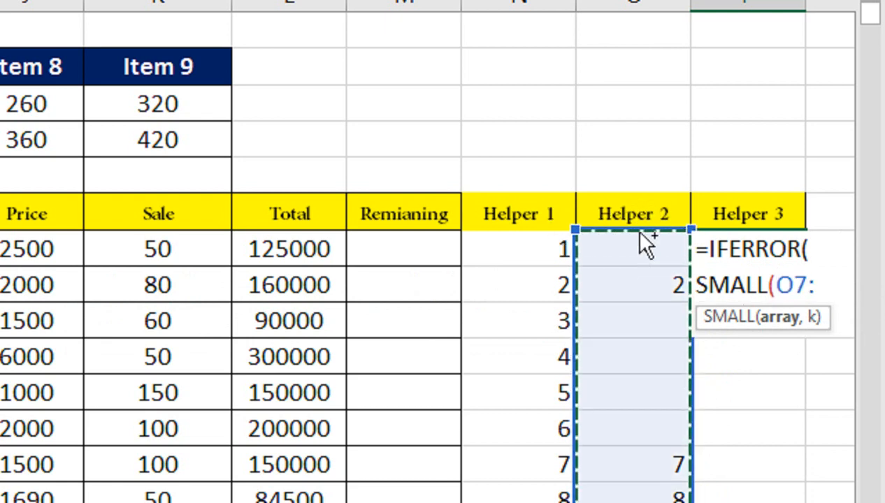
scroll(672, 409, "down", 1)
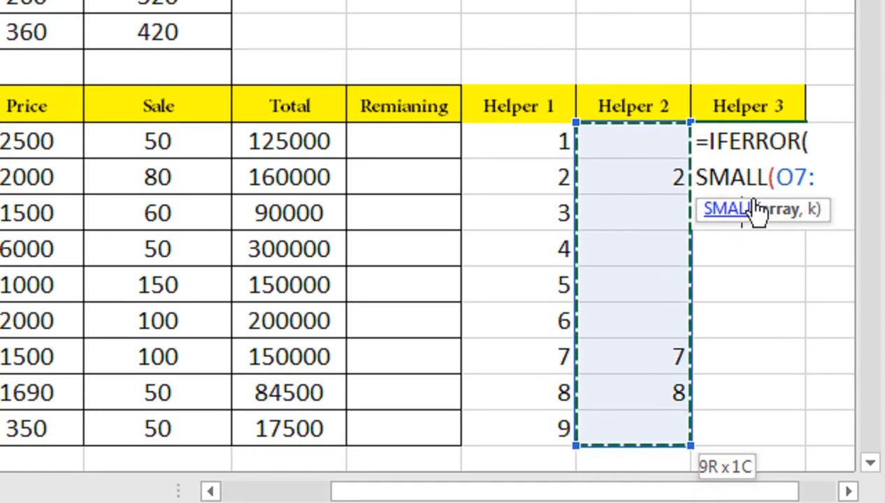
key("F4")
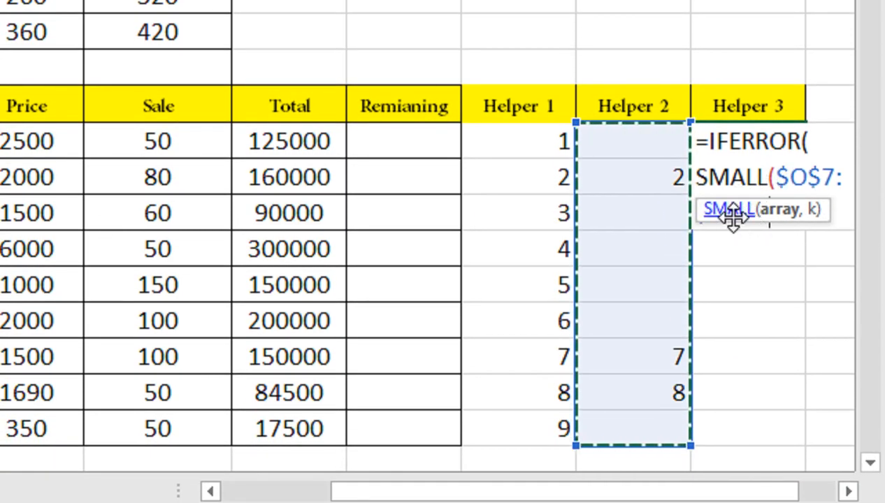
left_click_drag(734, 221, 736, 256)
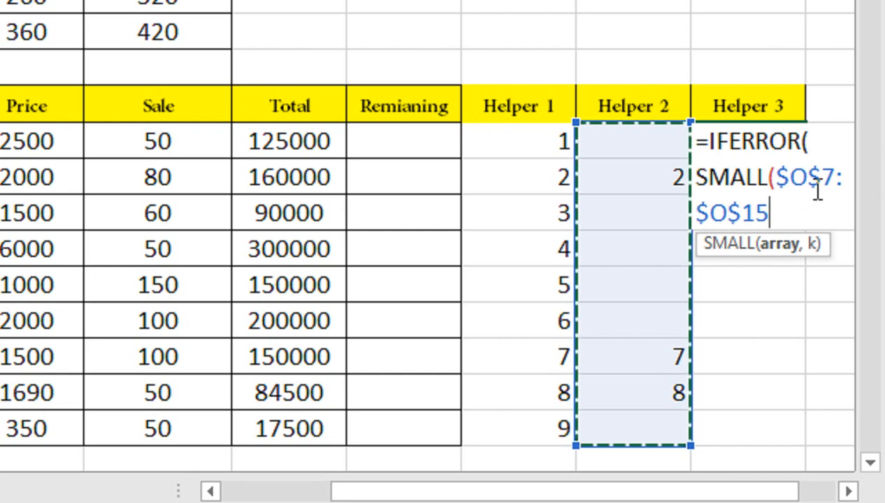
Add ROWS($O$7:O7 as SMALL's k argument, with only the first O7 reference absolute.
type(",rows")
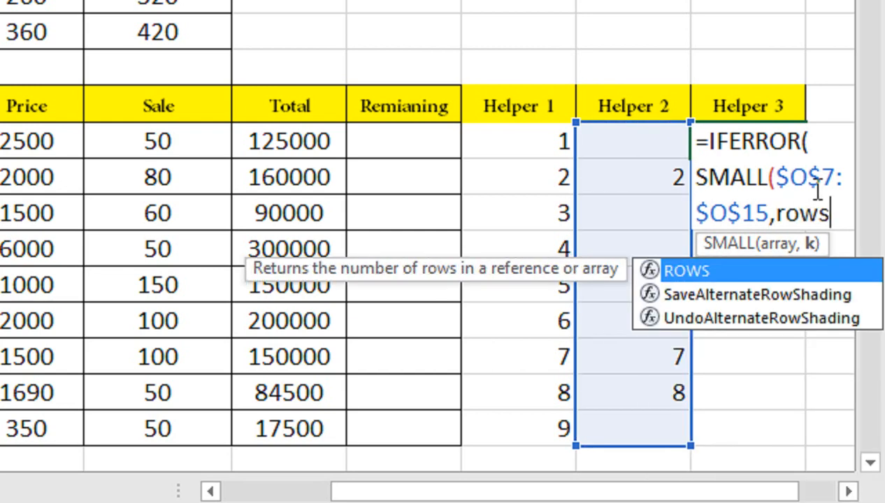
key("Tab")
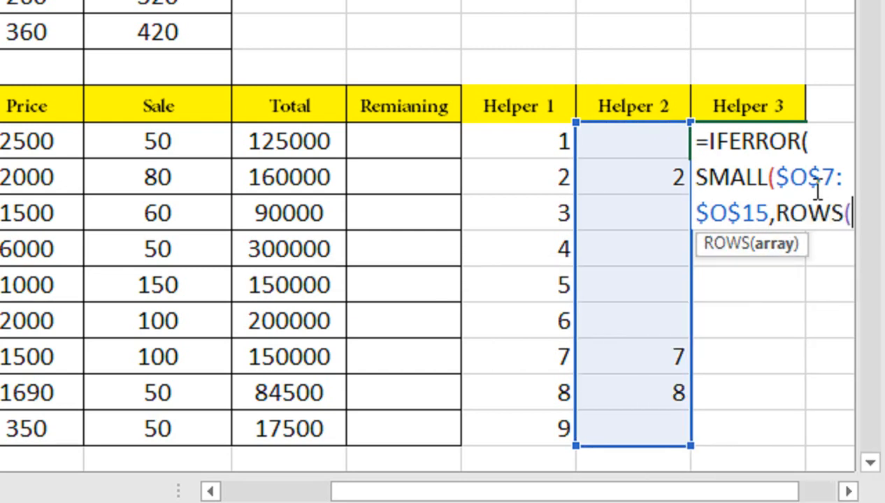
left_click(652, 144)
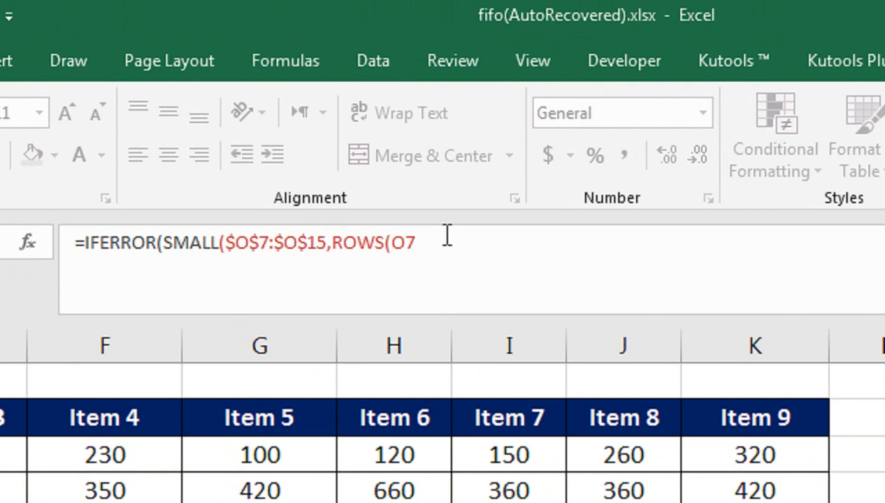
type(":O7")
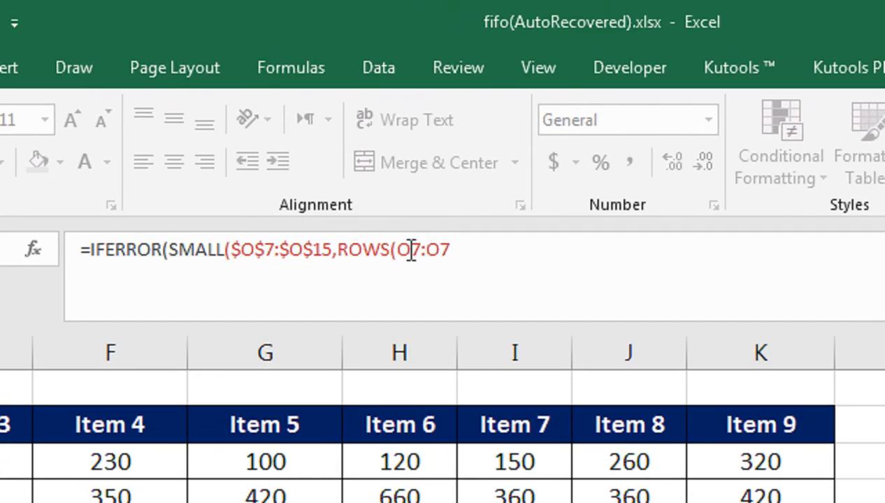
double_click(346, 124)
left_click(420, 250)
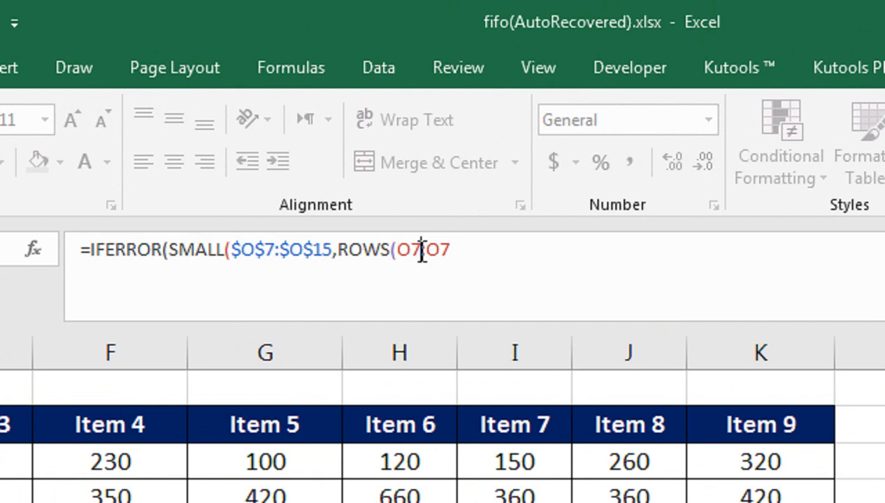
key("Left")
key("F4")
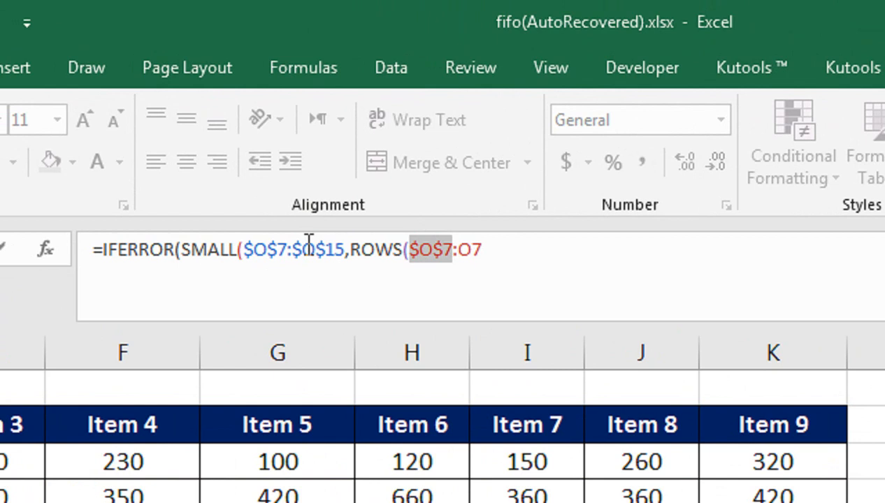
Complete the Helper 3 formula in P7 by closing ROWS and SMALL and returning an empty string "" on error.
left_click(524, 249)
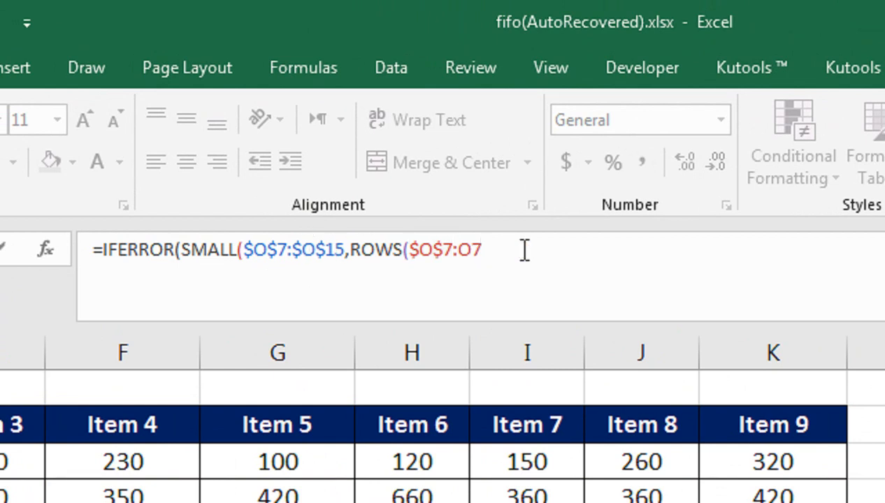
type("))")
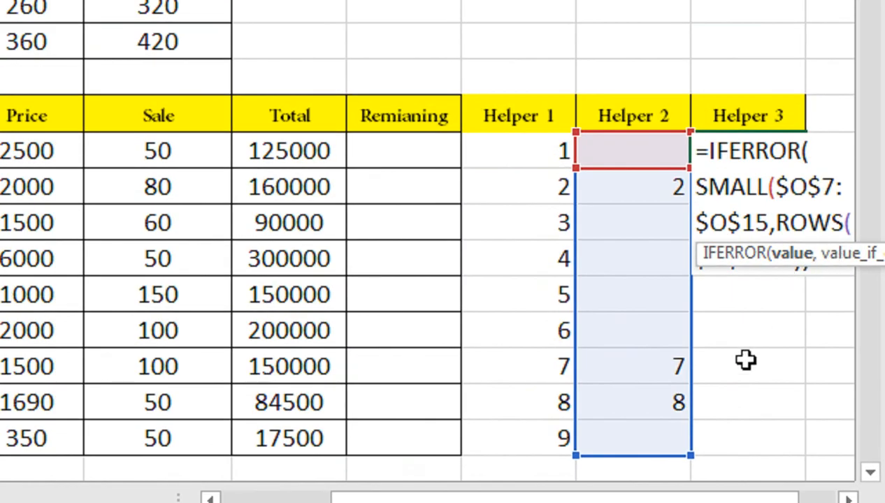
type(",")
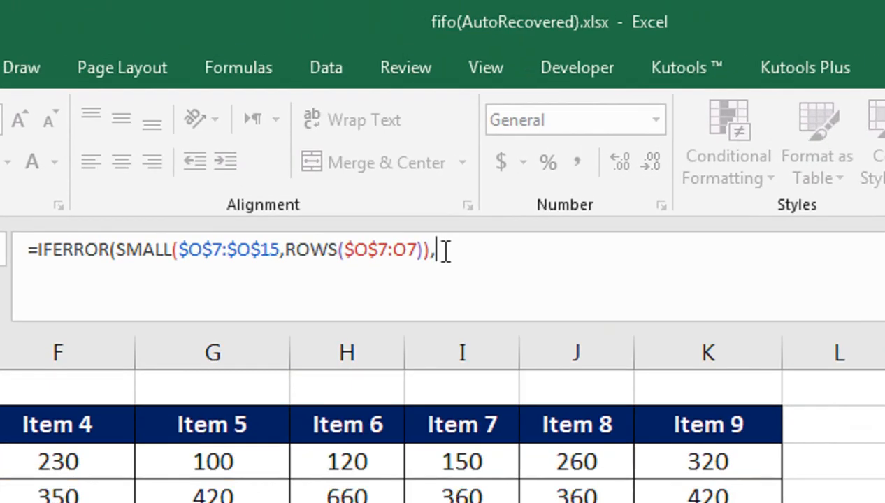
type("\"\")")
key("Return")
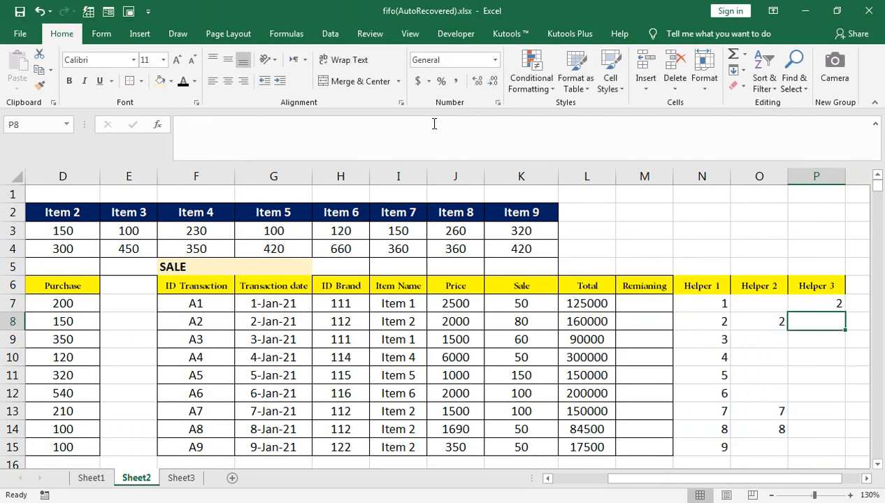
Fill the Helper 3 formula from P7 down to P15.
double_click(800, 299)
key("Return")
left_click(839, 305)
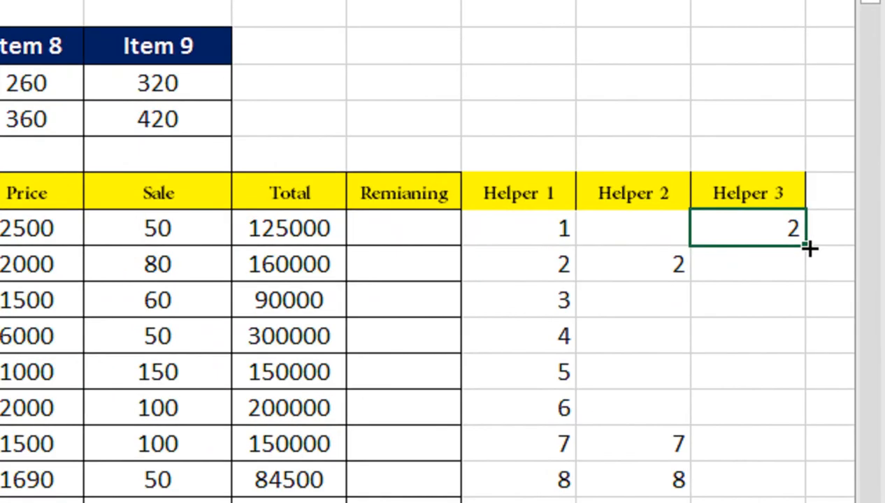
double_click(845, 316)
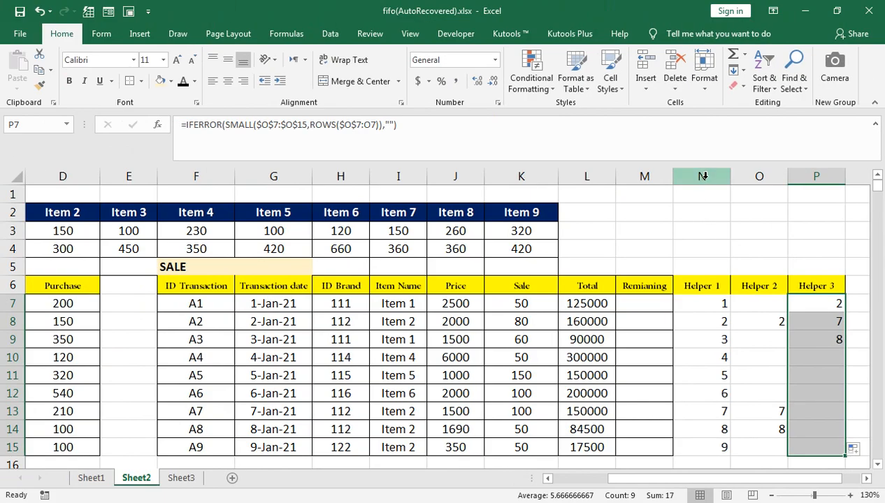
left_click(702, 176)
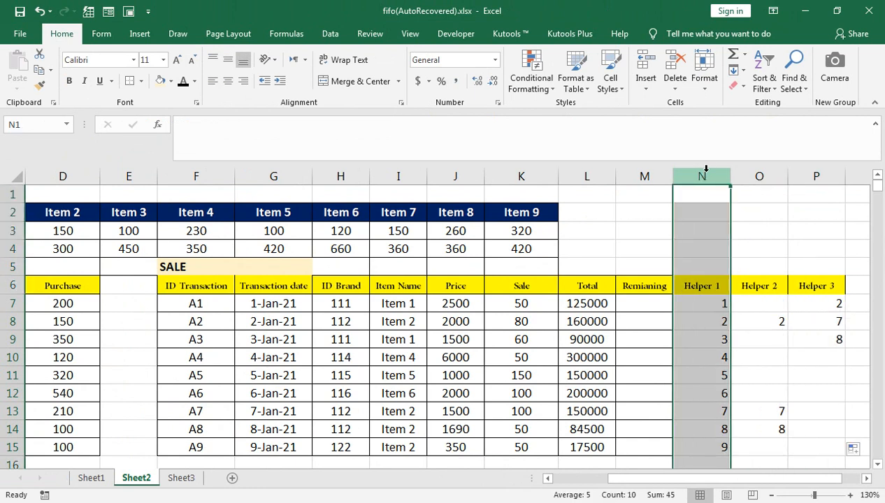
key("shift+Right")
key("shift+Right")
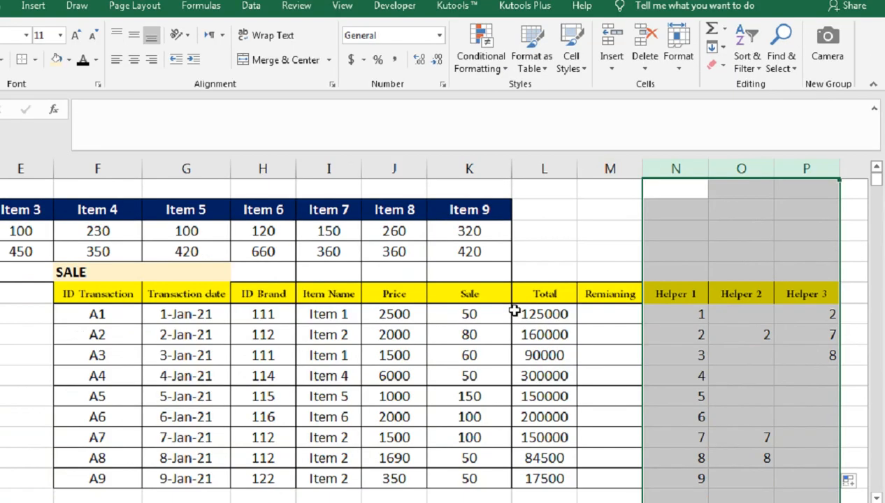
double_click(561, 301)
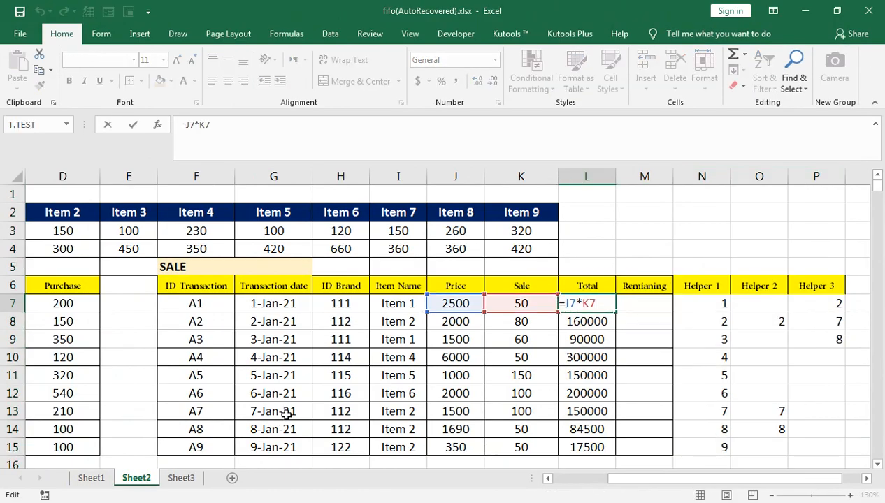
key("Return")
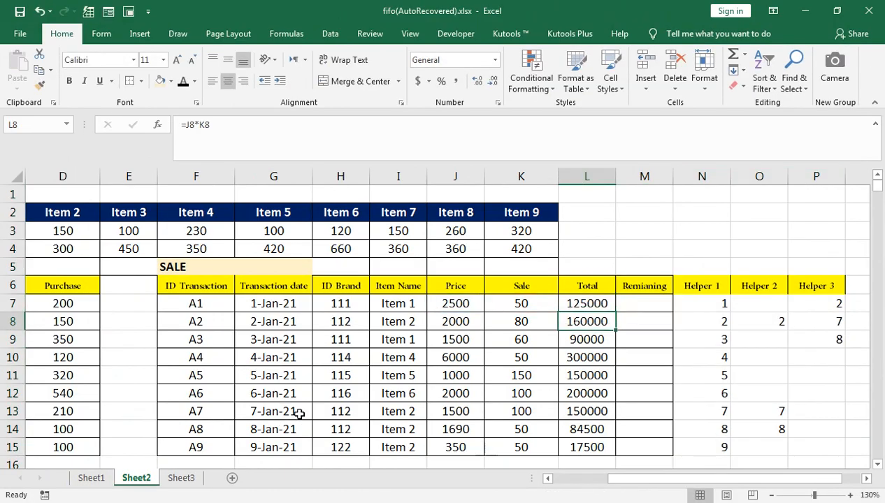
Switch to Sheet3 and select cell A7, the first entry under ID Transaction.
left_click(179, 480)
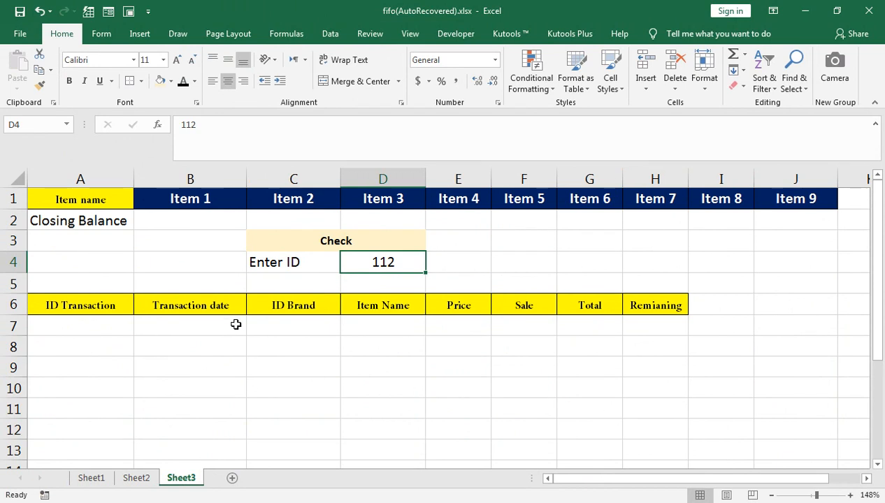
left_click(119, 326)
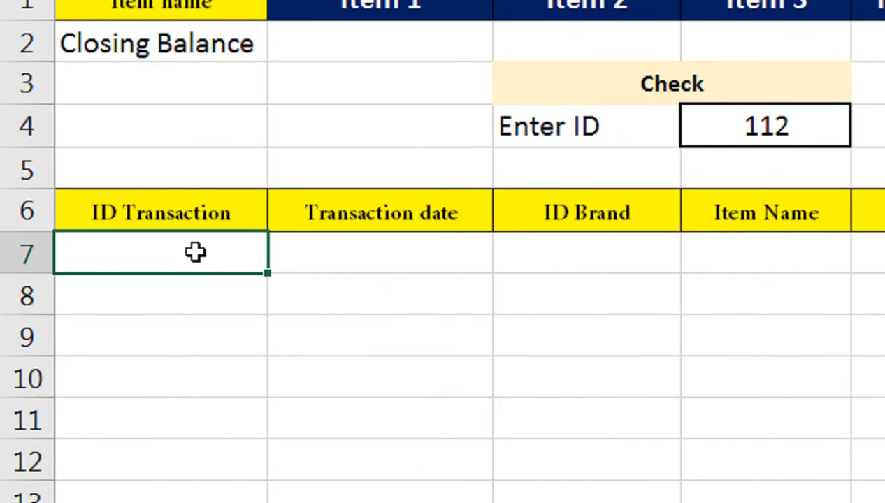
type("=")
left_click(254, 254)
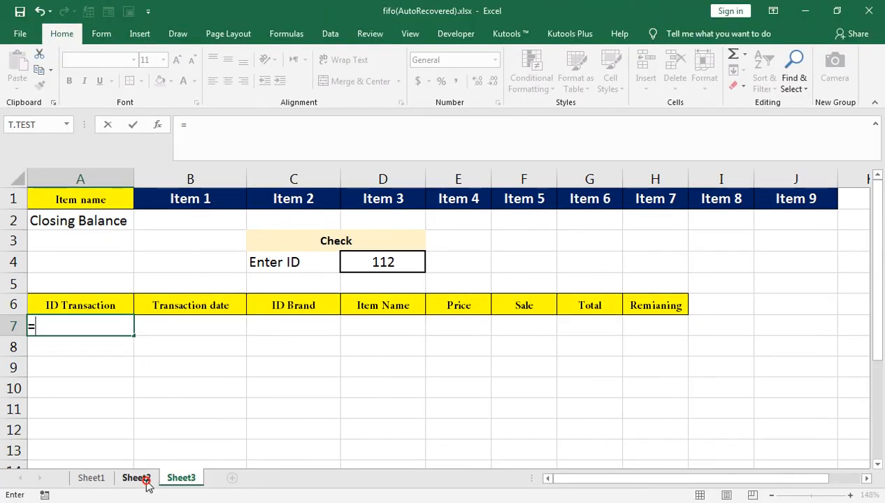
left_click(143, 478)
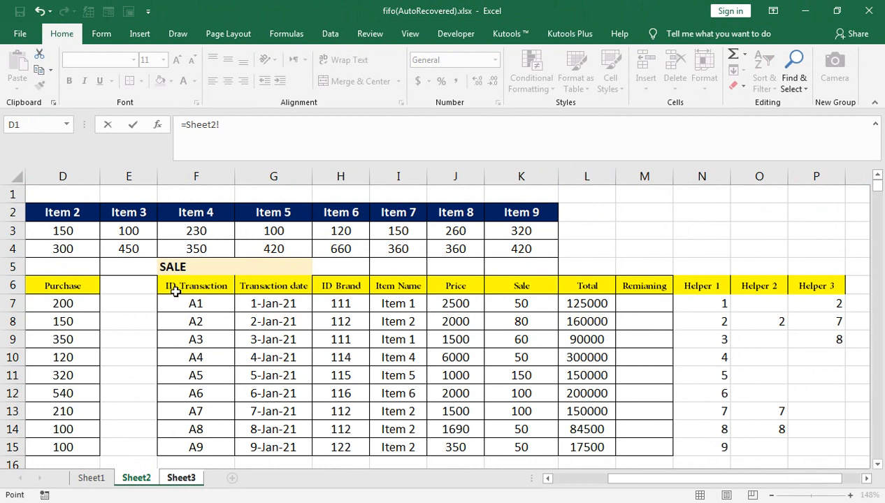
left_click(194, 303)
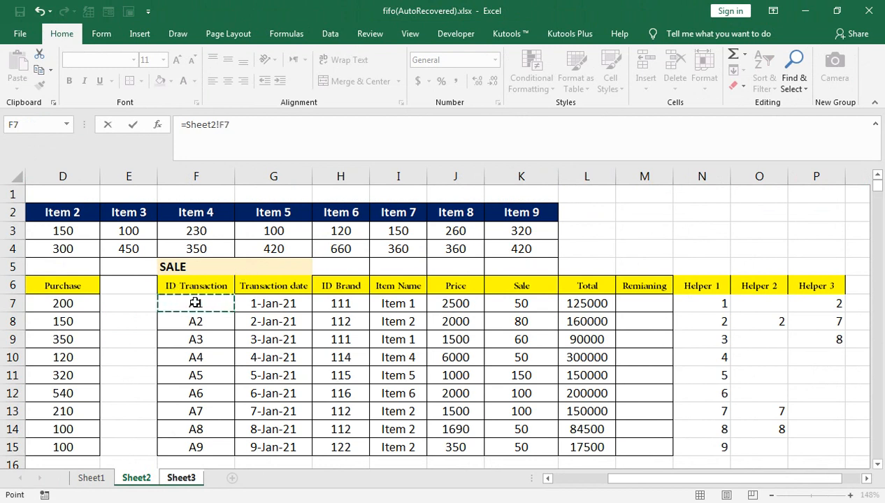
left_click_drag(608, 313, 663, 417)
key("shift+Down")
key("shift+Down")
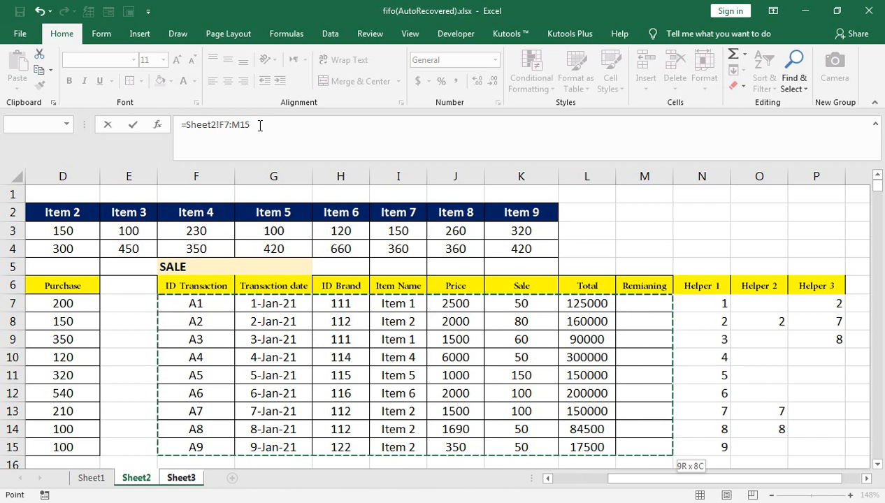
key("BackSpace")
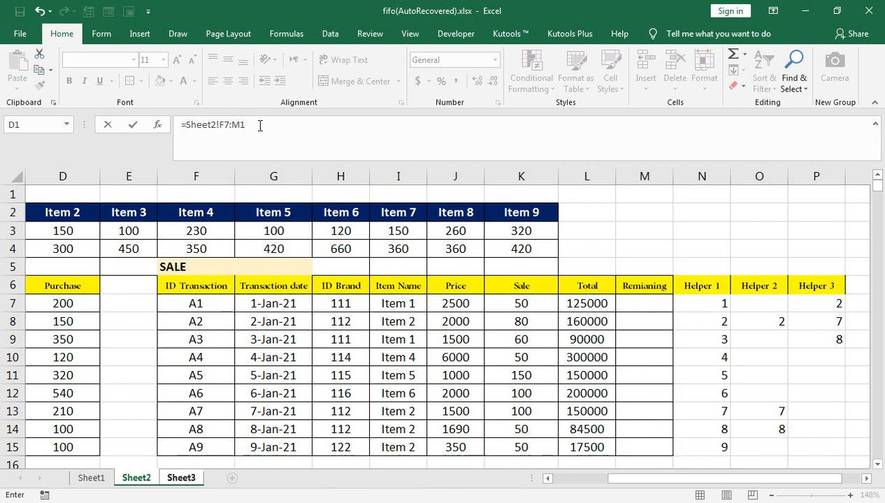
key("BackSpace")
key("BackSpace")
key("BackSpace")
key("BackSpace")
key("BackSpace")
key("BackSpace")
key("BackSpace")
key("BackSpace")
key("BackSpace")
key("BackSpace")
key("BackSpace")
key("BackSpace")
key("BackSpace")
key("Return")
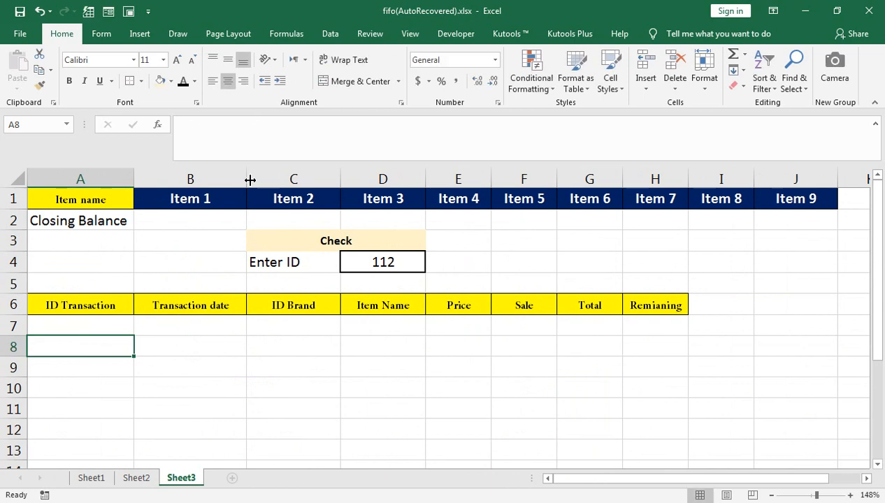
Start the ID Transaction formula in A7 with IFERROR and a nested INDEX function.
left_click(104, 327)
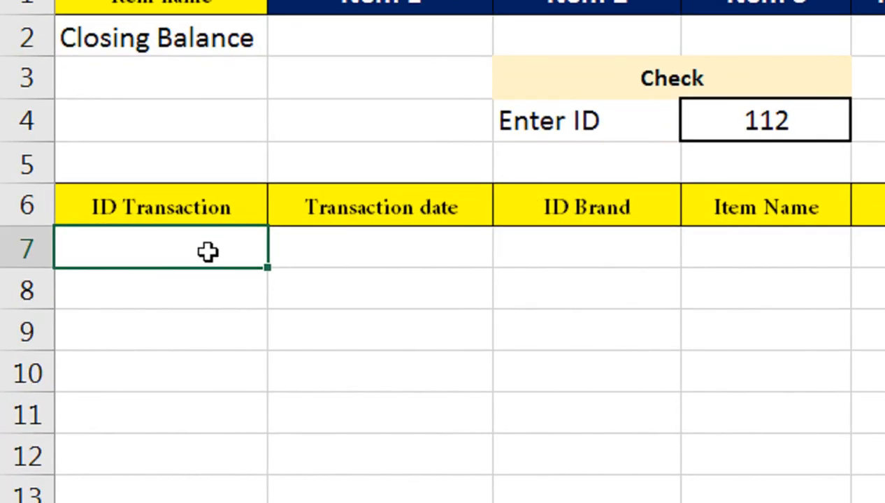
type("=")
type("=if")
key("Down")
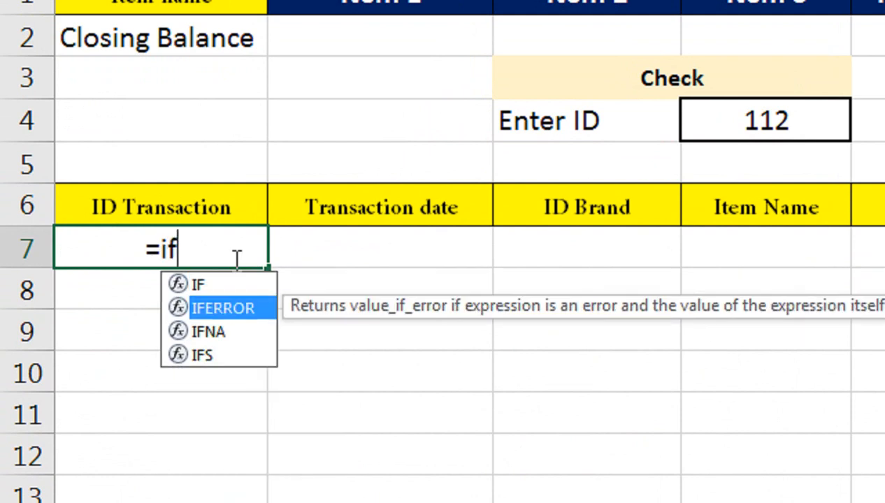
key("Tab")
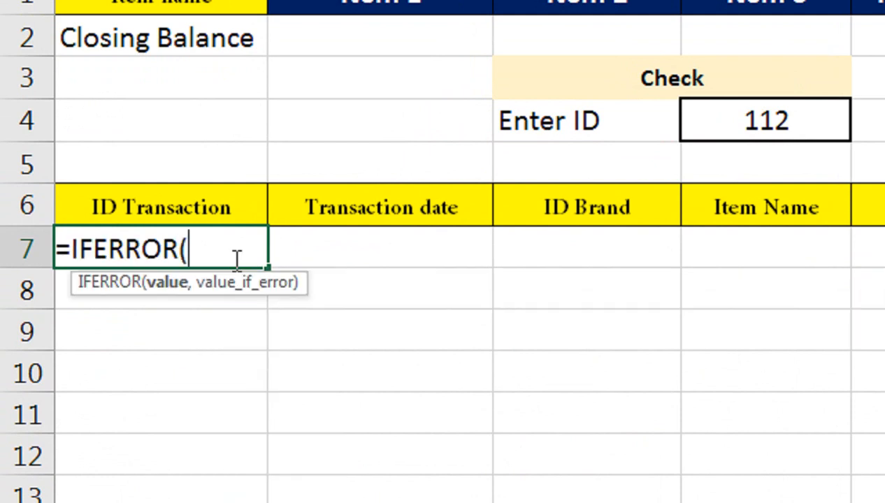
type("ind")
key("Tab")
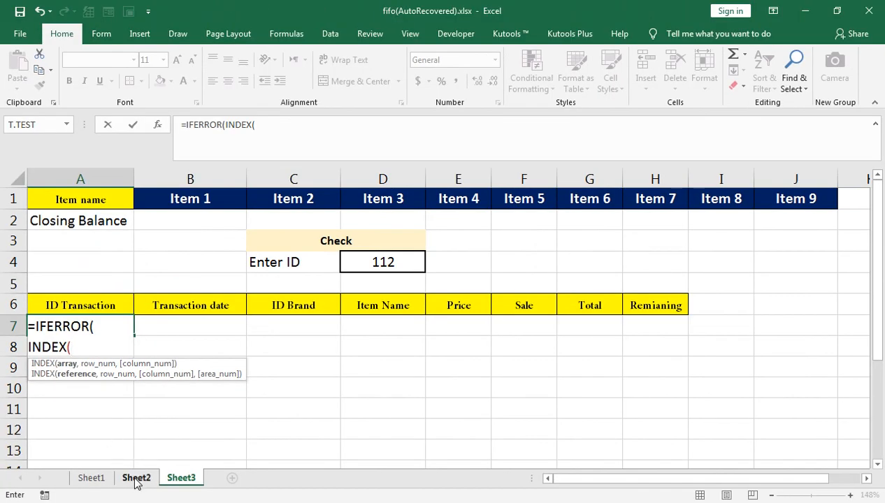
Add the absolute sale table range Sheet2!$F$7:$M$15 as the INDEX array.
left_click(136, 478)
left_click(192, 302)
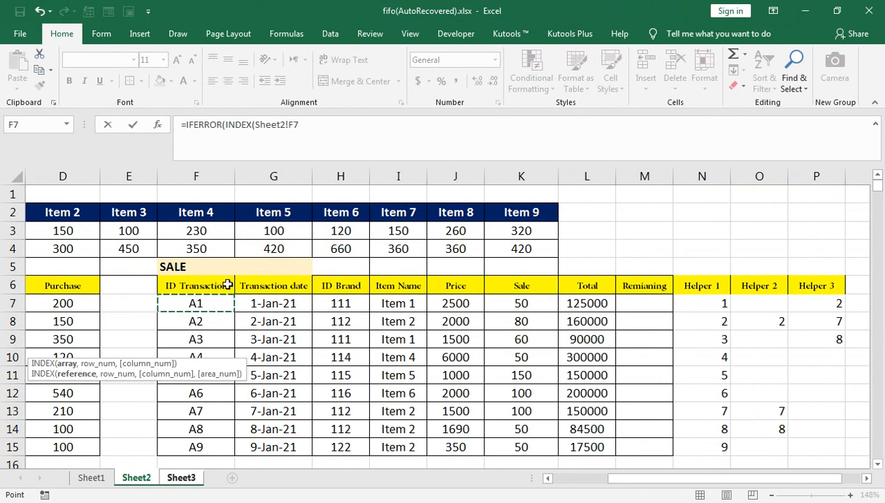
key("shift+Right")
key("shift+Right")
key("shift+Right")
key("shift+Right")
key("shift+Right")
key("shift+Right")
key("shift+Right")
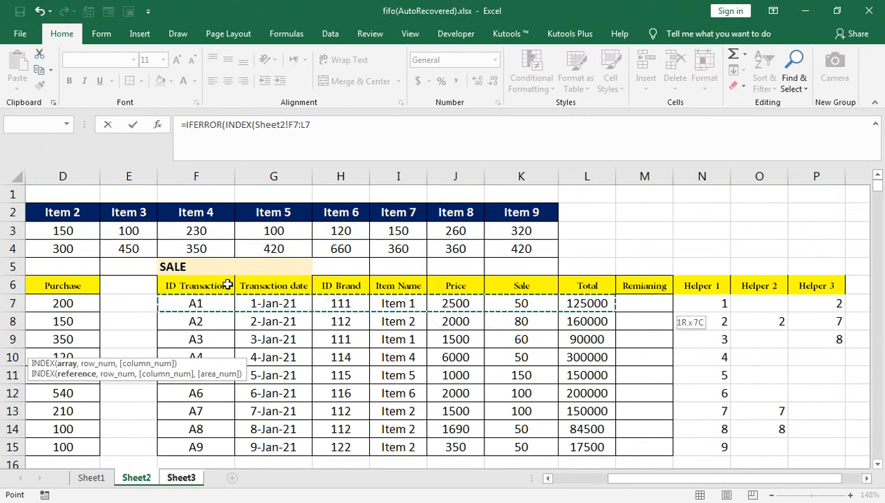
key("shift+Down")
key("shift+Down")
key("shift+Down")
key("shift+Down")
key("shift+Down")
key("shift+Down")
key("shift+Down")
key("shift+Down")
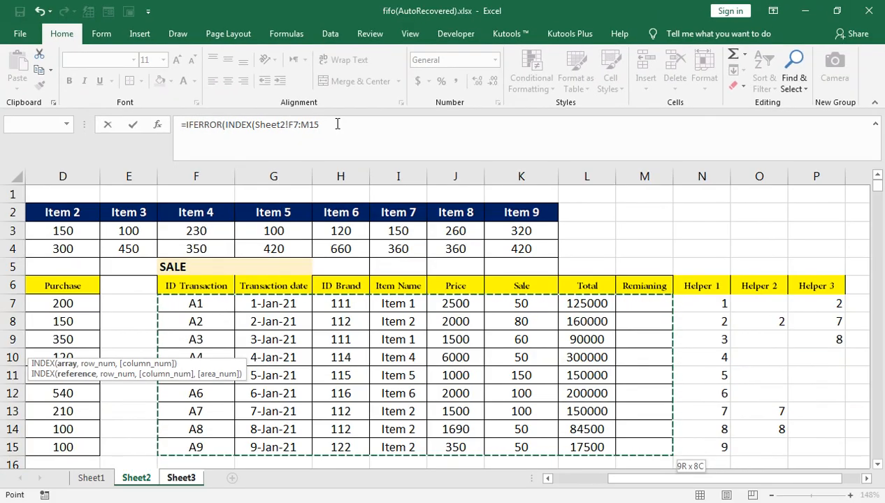
key("F4")
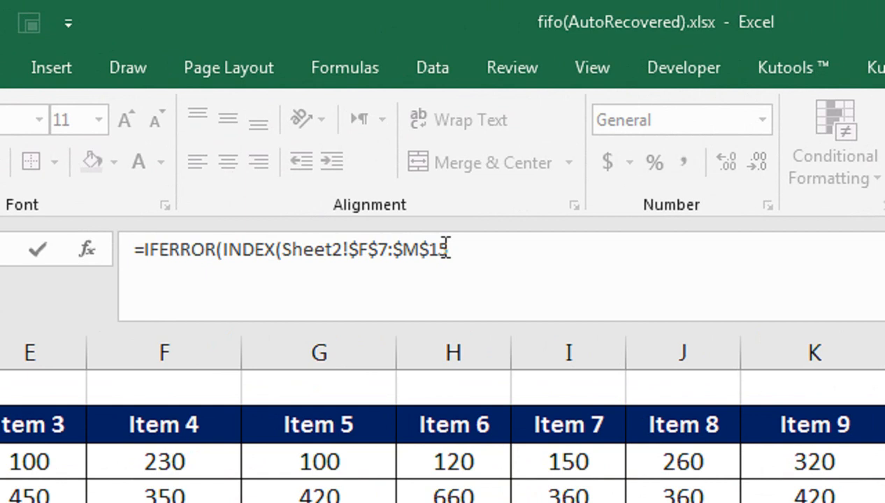
type(",")
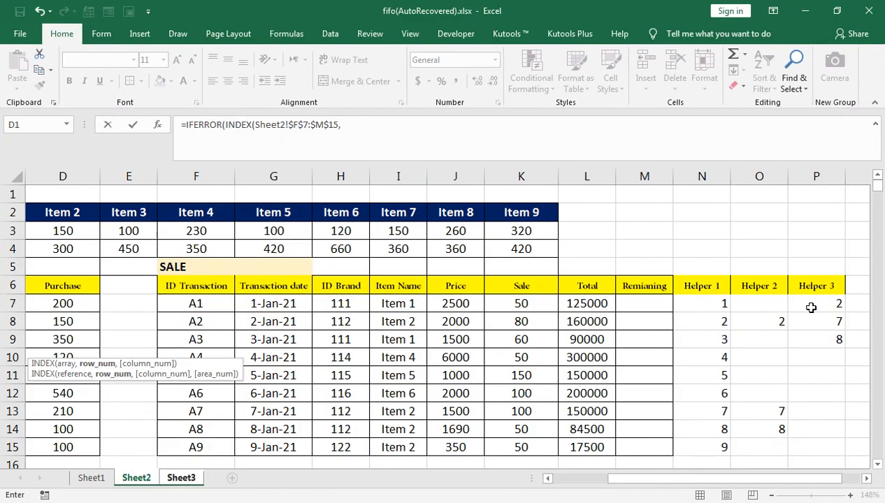
Add the first Helper 3 cell, Sheet2!$P7, as INDEX's row number with only its column absolute.
left_click(810, 308)
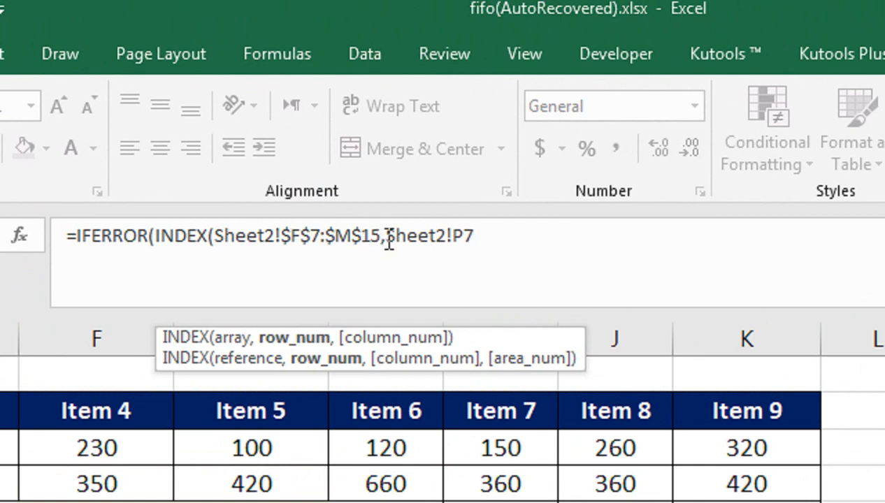
key("F4")
key("F4")
key("F4")
Add COLUMNS(Sheet3!$A$5:A5 as INDEX's column number, with only the first A5 reference absolute.
type(",column")
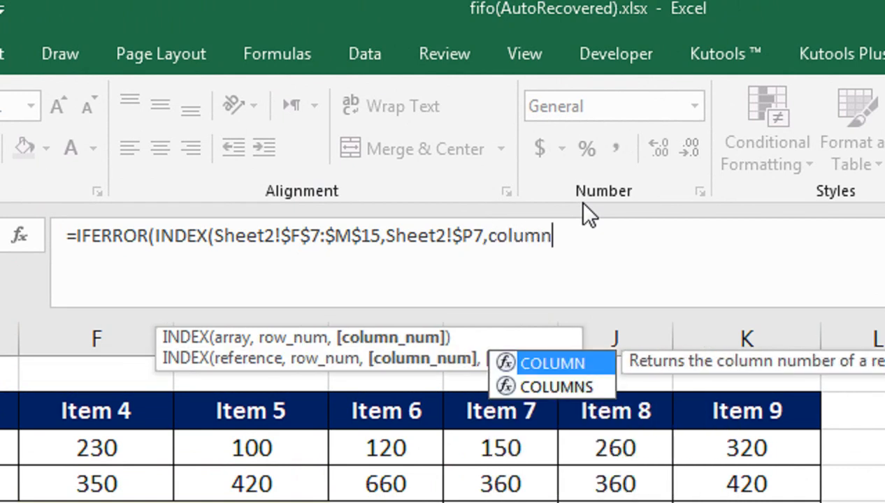
key("Down")
key("Tab")
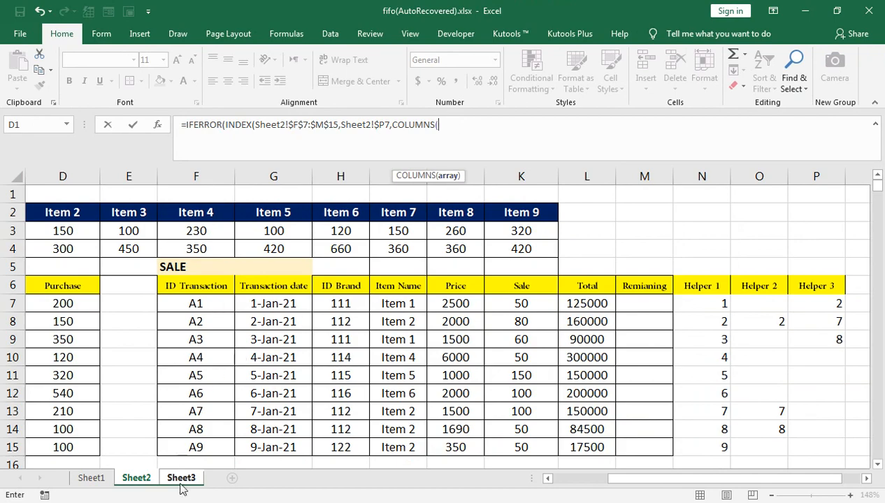
left_click(180, 478)
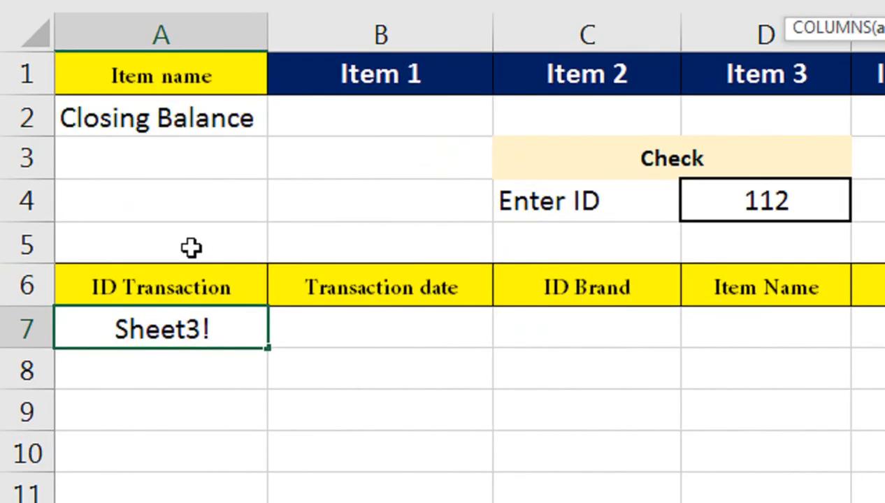
left_click(154, 244)
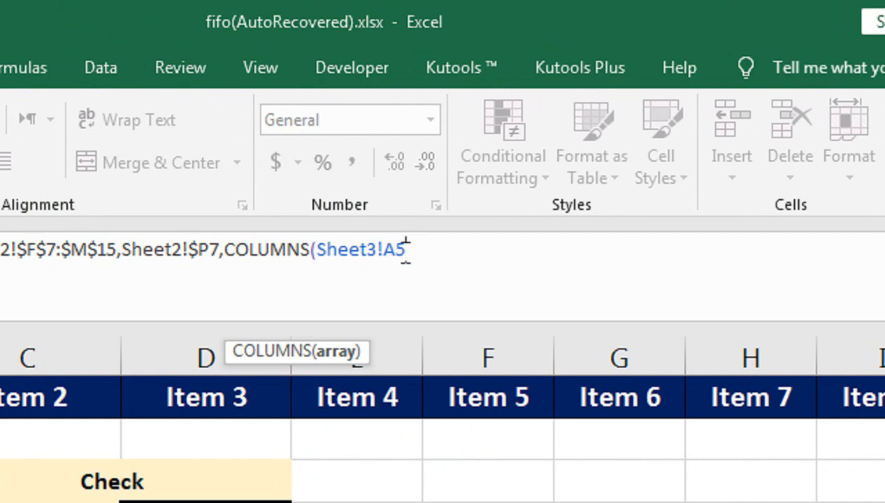
left_click(397, 250)
key("F4")
left_click(445, 253)
type(":a$")
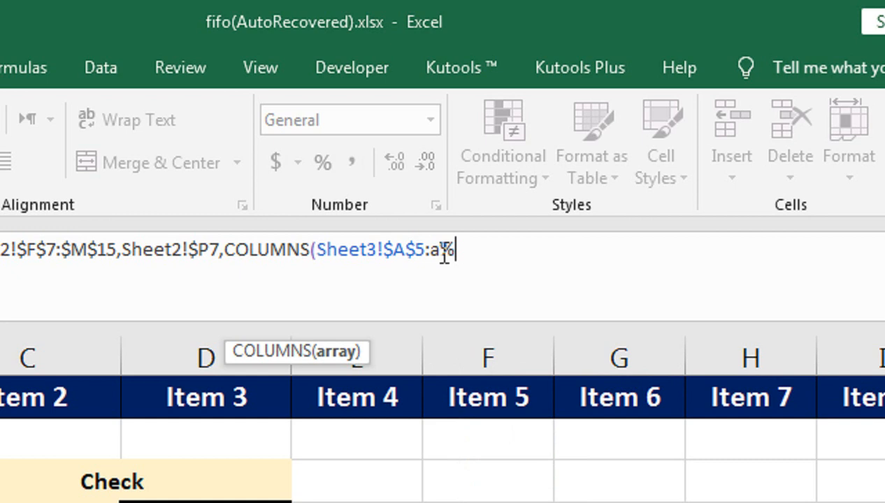
key("BackSpace")
type("A")
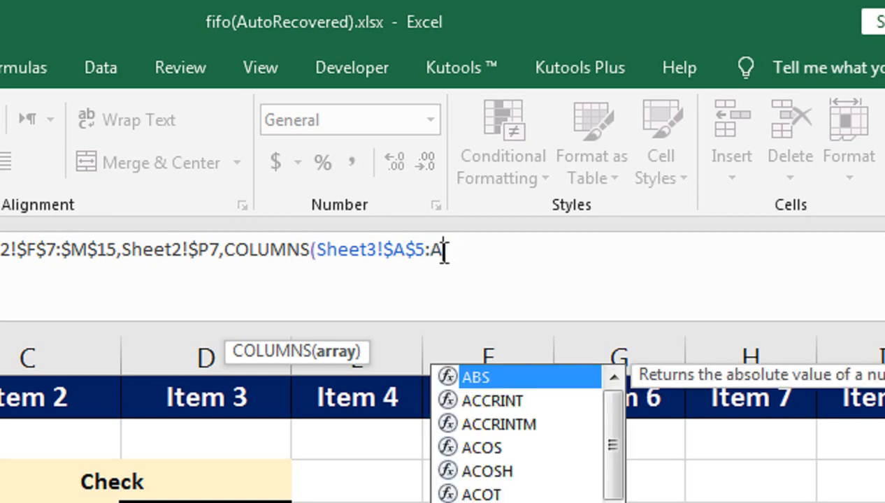
type("5:A5")
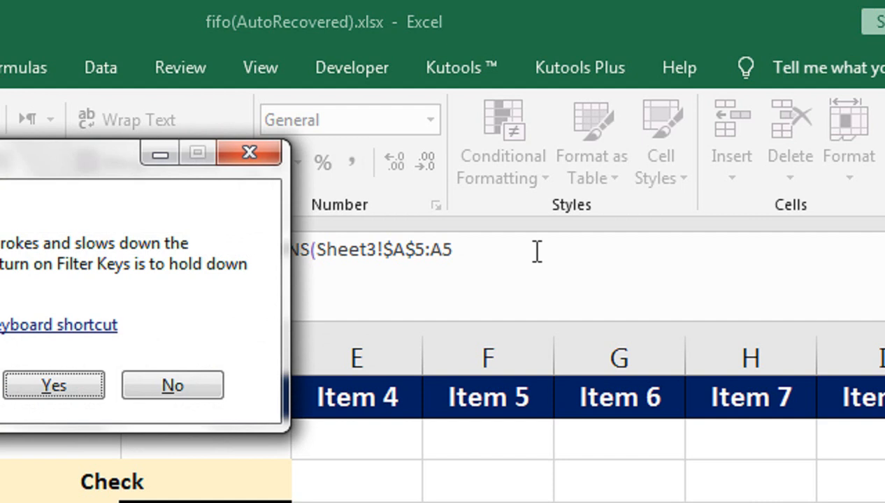
key("Escape")
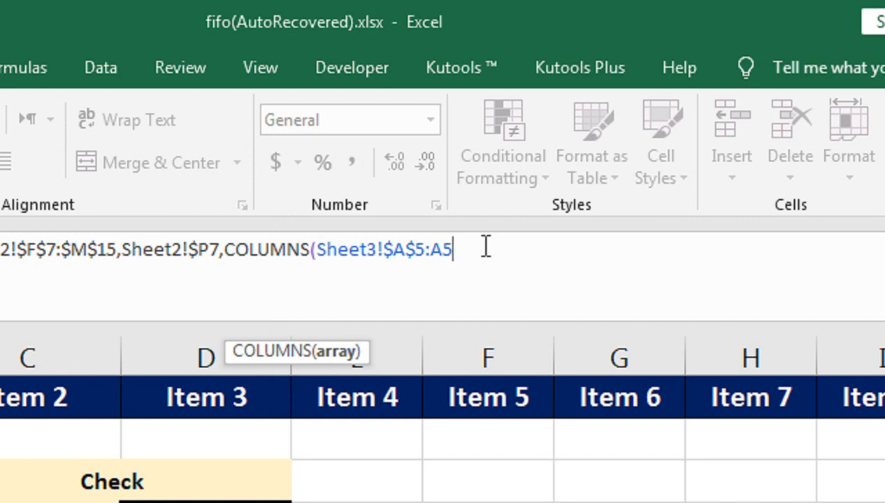
Complete the A7 formula by closing COLUMNS and INDEX and returning an empty string "" on error.
type(")")
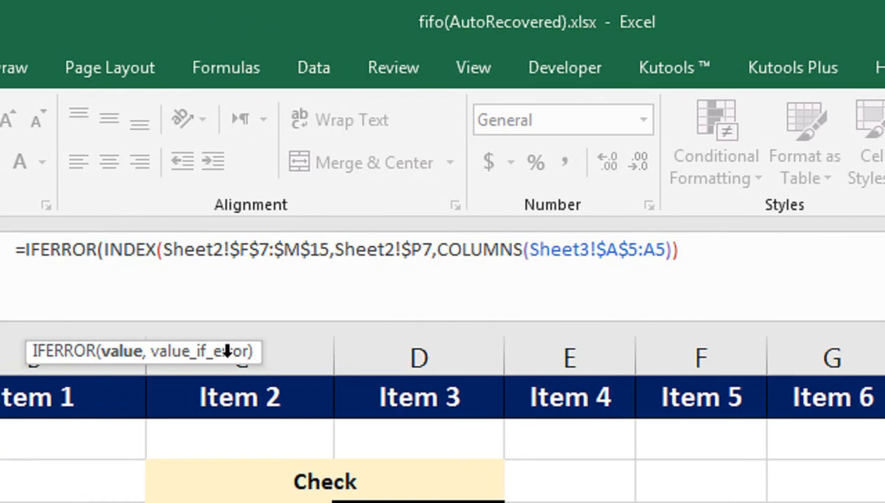
type(",\"\"")
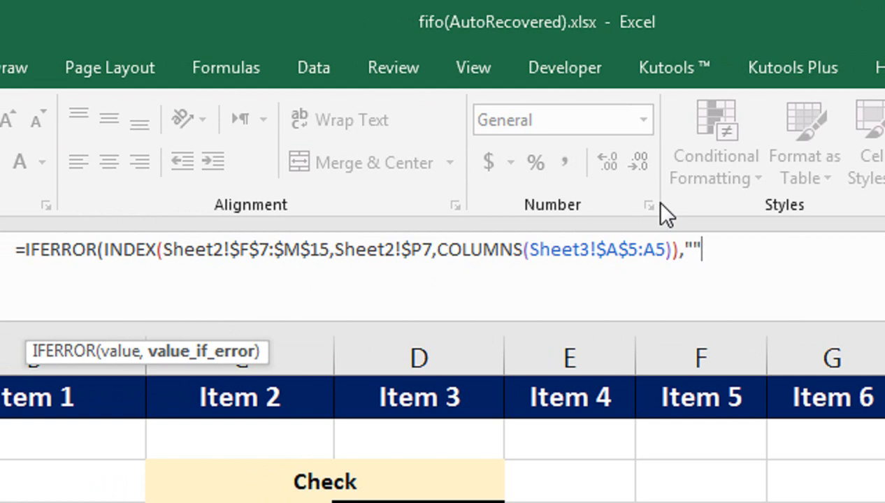
type(")")
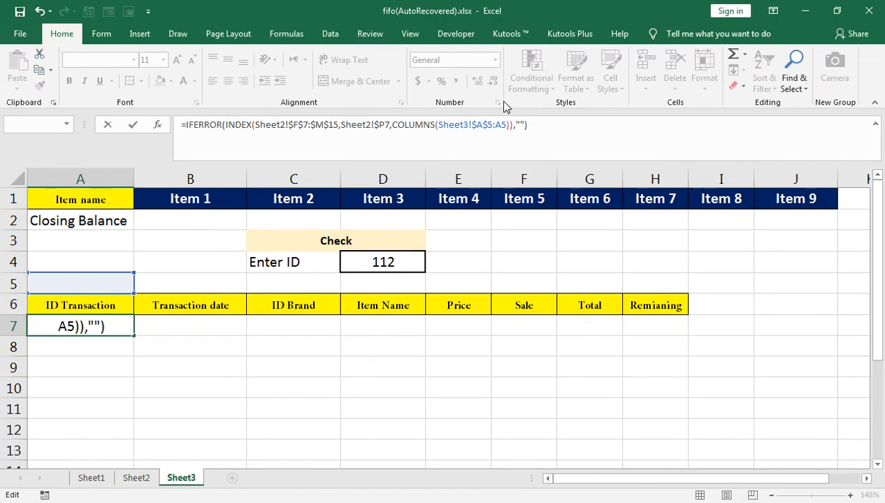
key("Return")
key("Up")
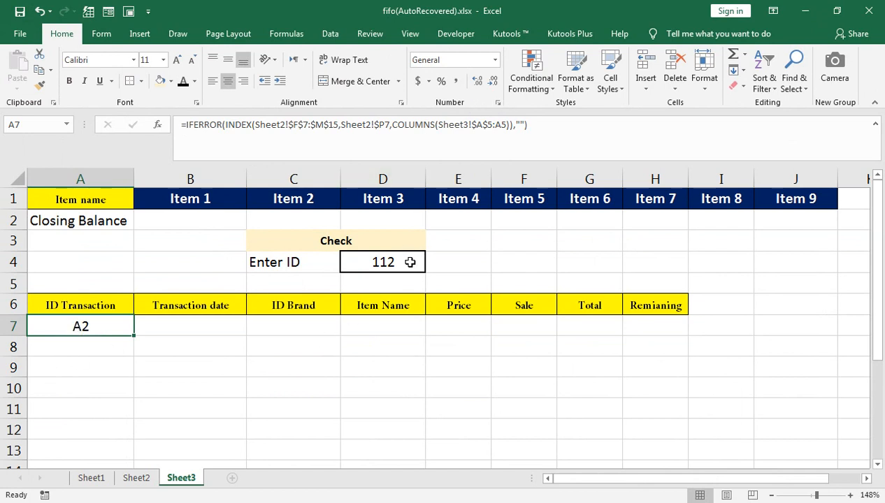
Compare A7's result with the sale table on Sheet2 and select A7:A12 on Sheet3.
left_click(137, 480)
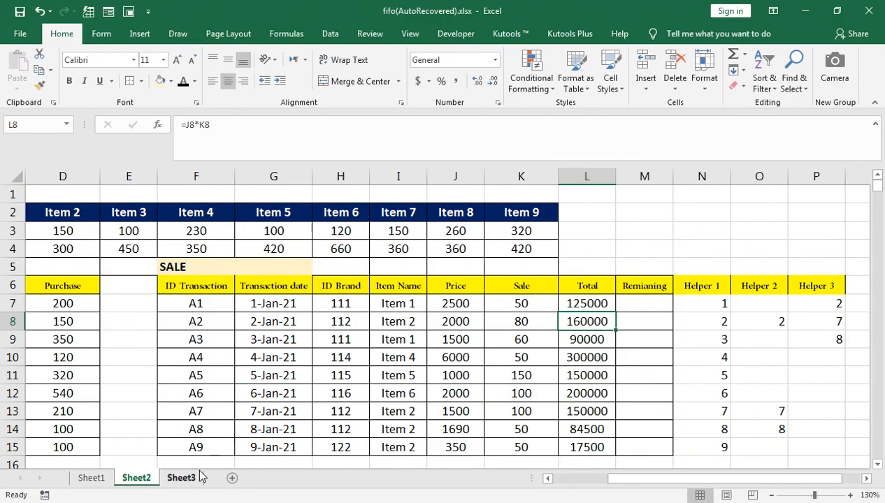
left_click(180, 478)
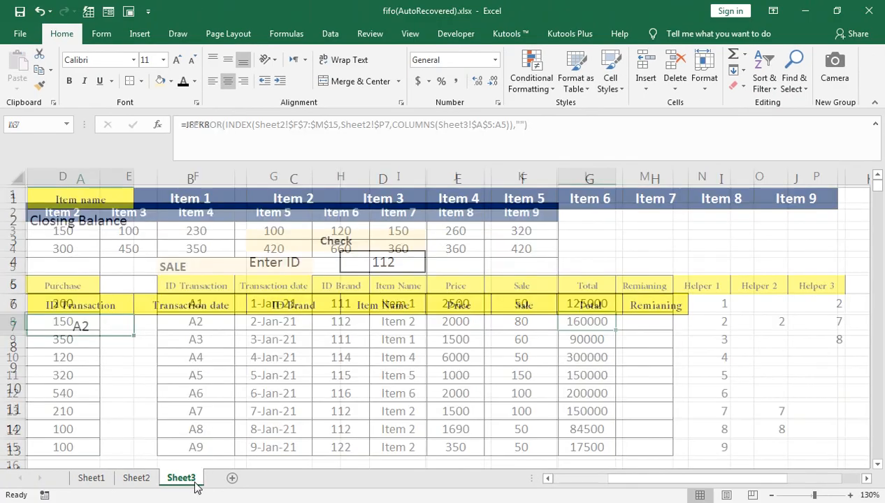
key("shift+Down")
key("shift+Down")
key("shift+Down")
key("shift+Down")
key("shift+Down")
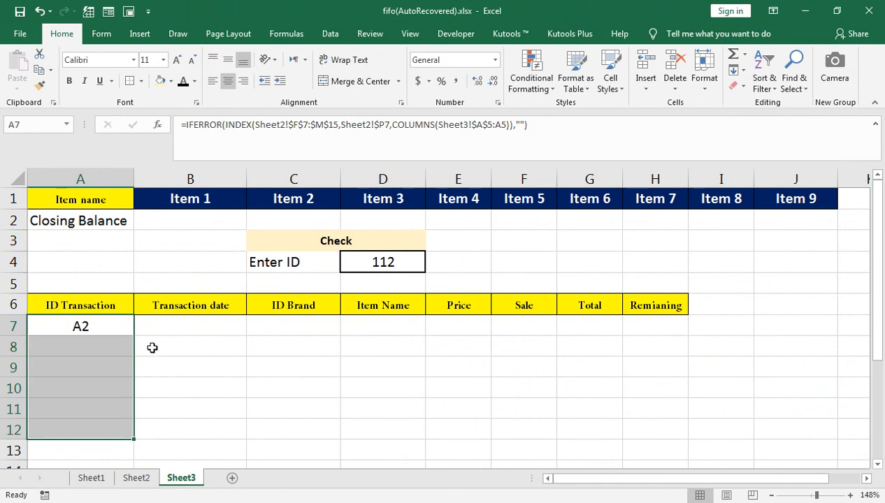
Check the sale table on Sheet2, return to the results sheet and enter Sheet3 as its name.
left_click(136, 478)
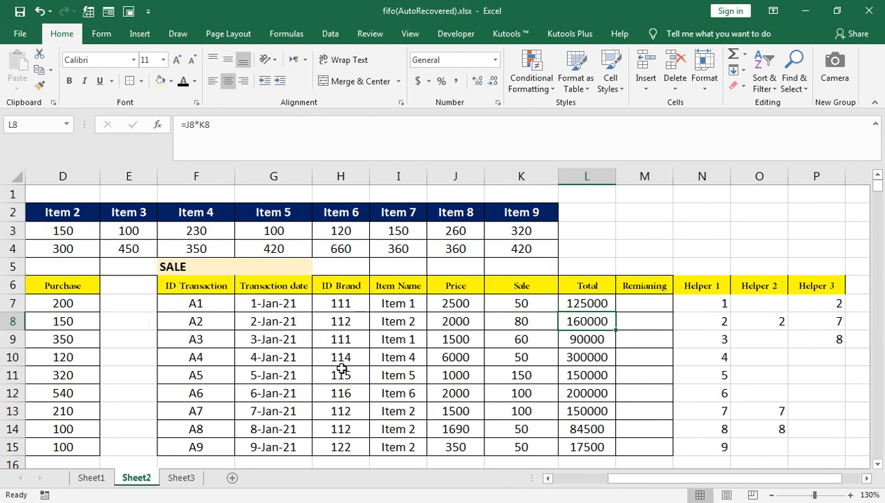
left_click(176, 479)
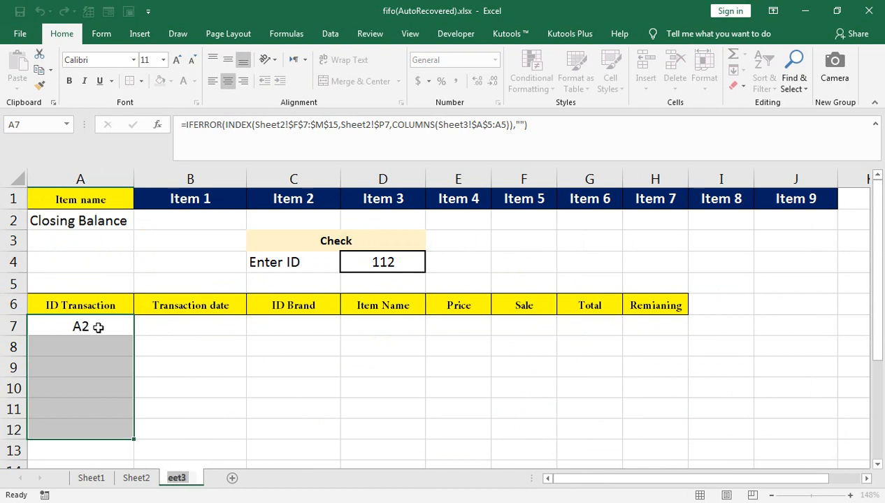
key("BackSpace")
type("Sheet3")
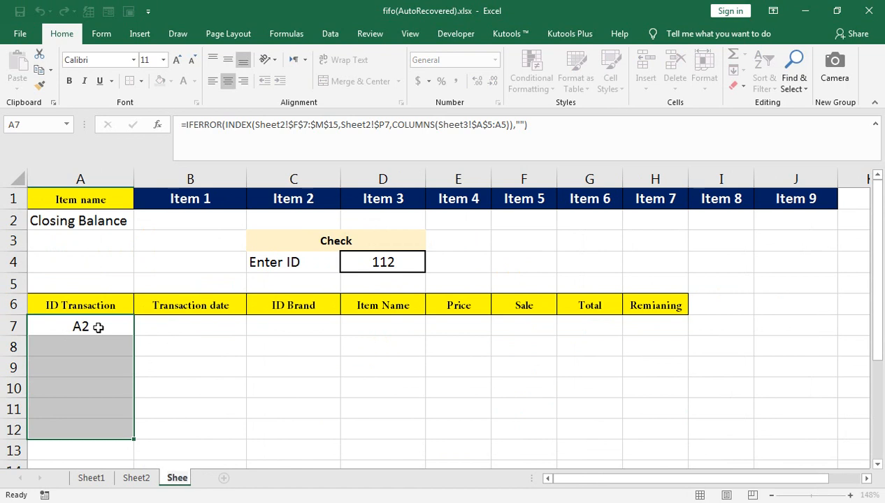
key("Return")
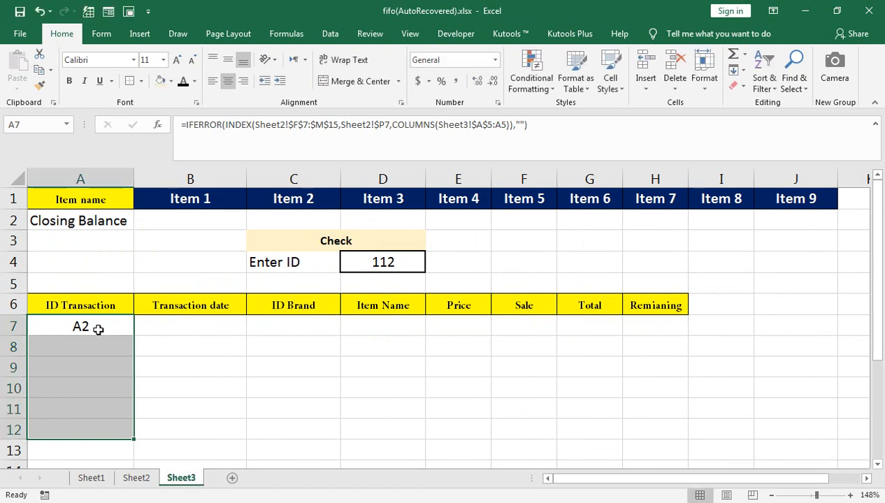
Extend the selection to A7:H14 and fill A7's formula down and across the whole range.
key("shift+Down")
key("shift+Down")
key("shift+Right")
key("shift+Right")
key("shift+Right")
key("shift+Right")
key("shift+Right")
key("shift+Right")
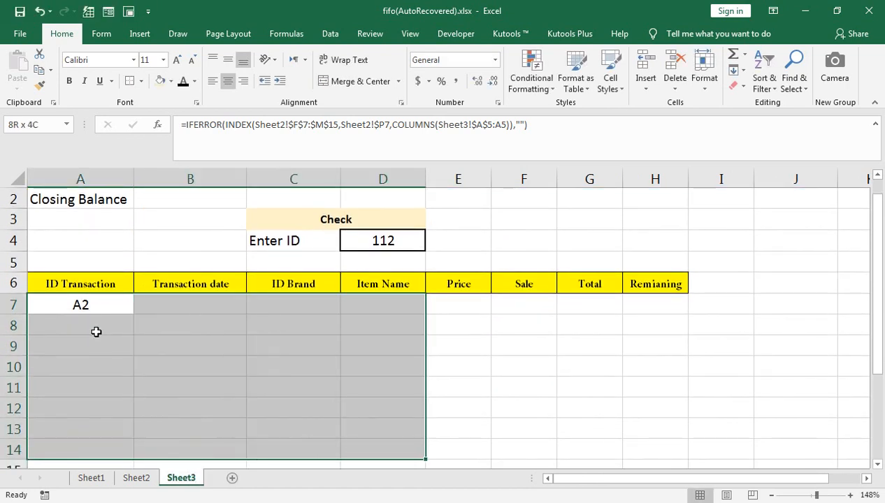
key("shift+Right")
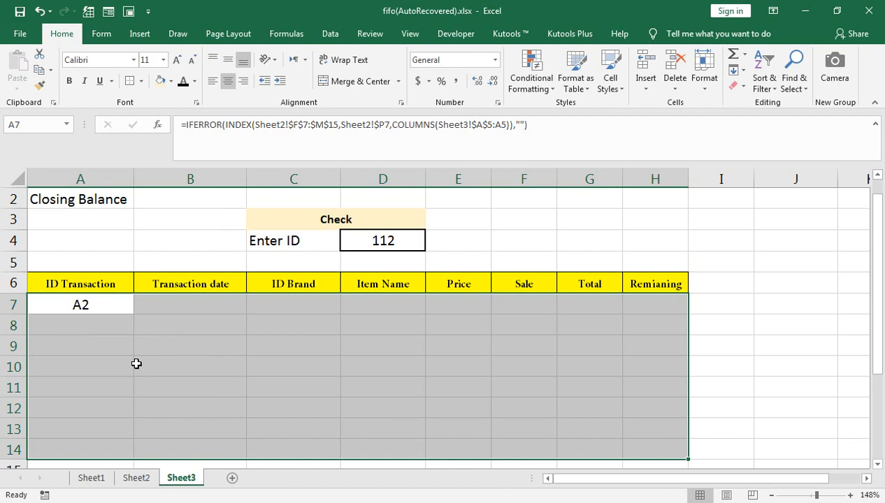
key("ctrl+d")
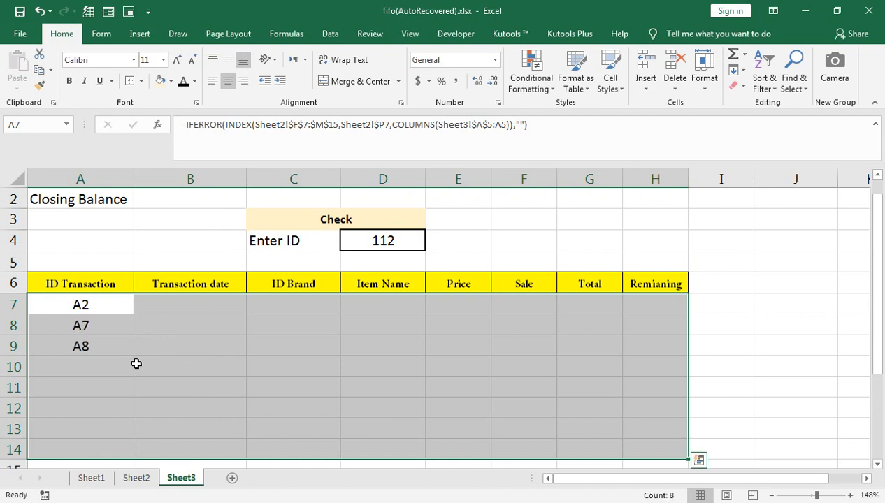
key("ctrl+r")
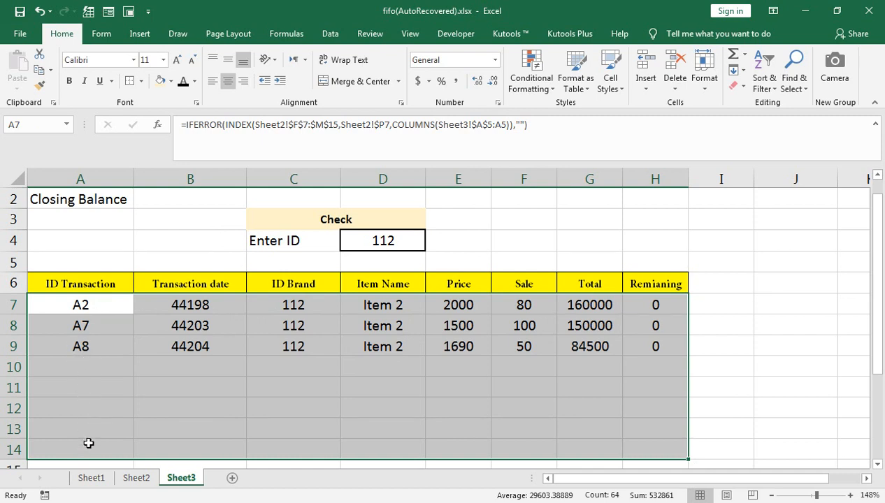
Inspect the filled formulas in A14 and B14 of the results table.
left_click(89, 443)
double_click(89, 443)
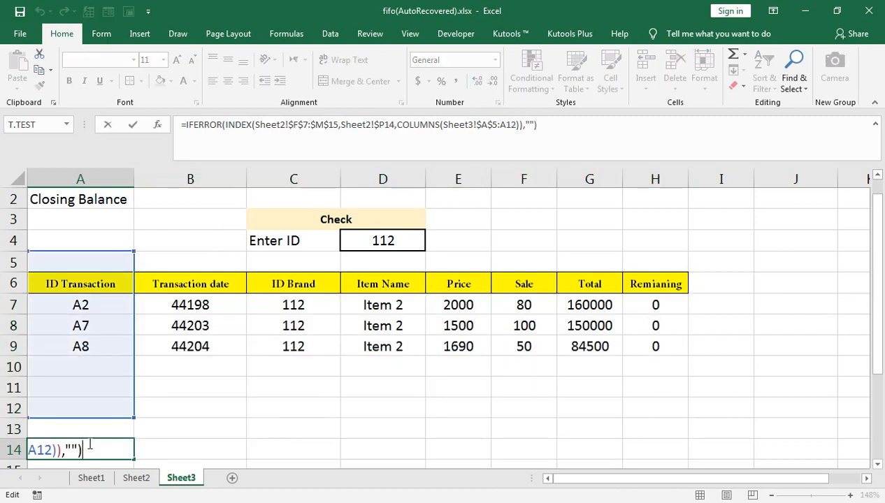
key("Return")
double_click(169, 432)
left_click(169, 432)
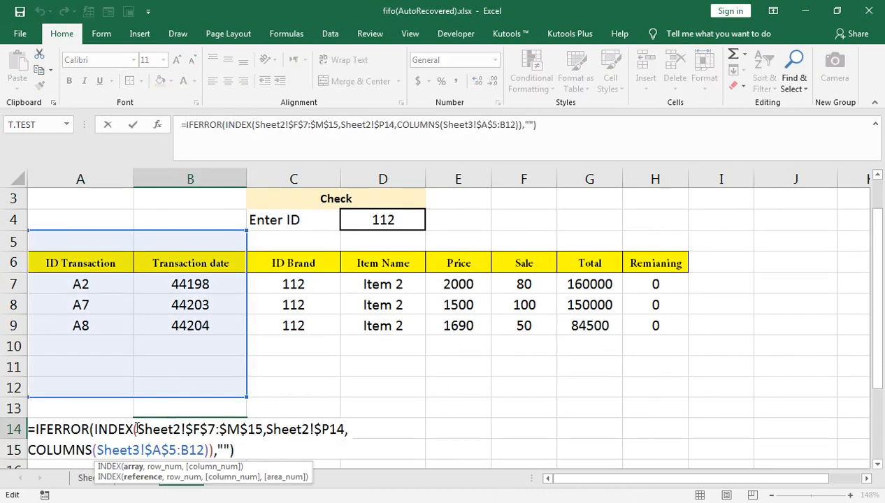
key("Return")
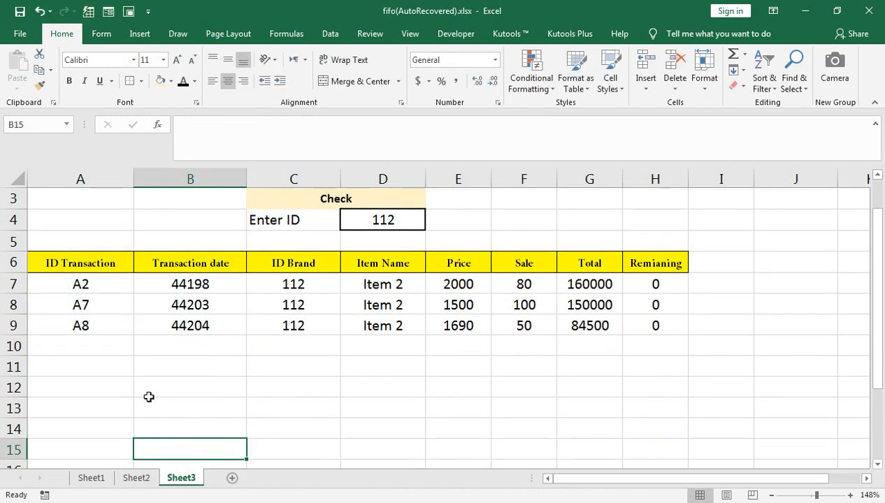
Set the ID Brand of transaction A6 in Sheet2's sale table to 112.
left_click(138, 479)
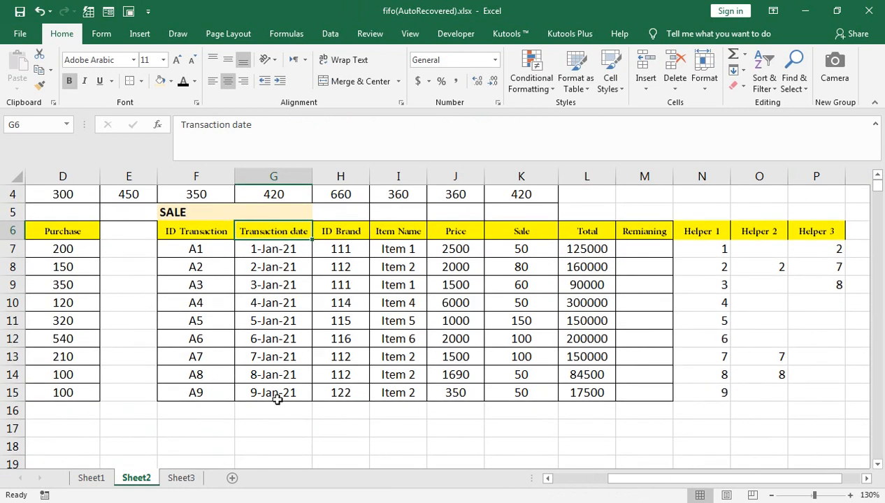
left_click(180, 478)
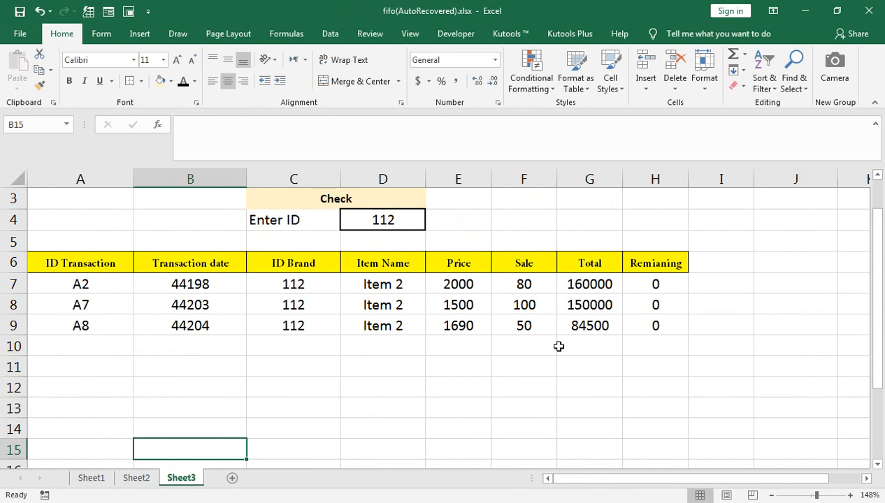
left_click(135, 478)
left_click(345, 339)
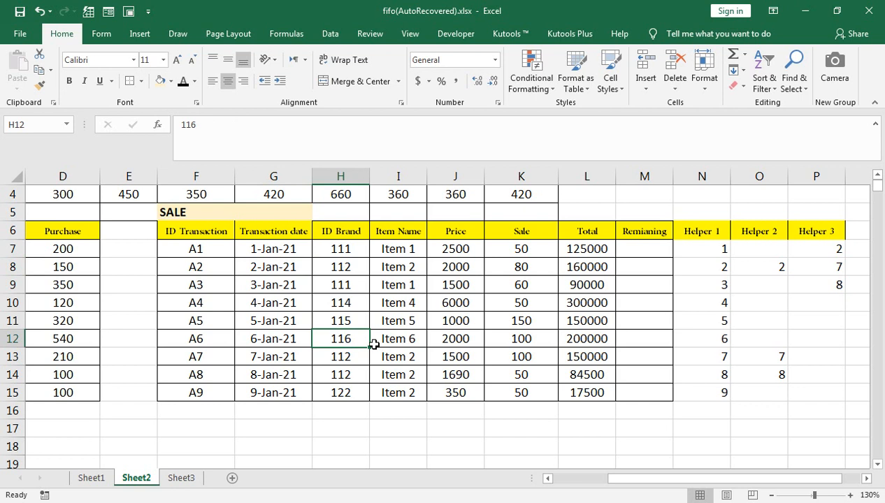
type("111")
key("BackSpace")
type("2")
key("Return")
Copy the item name Item 2 from transaction A7's row into transaction A6's row.
key("Right")
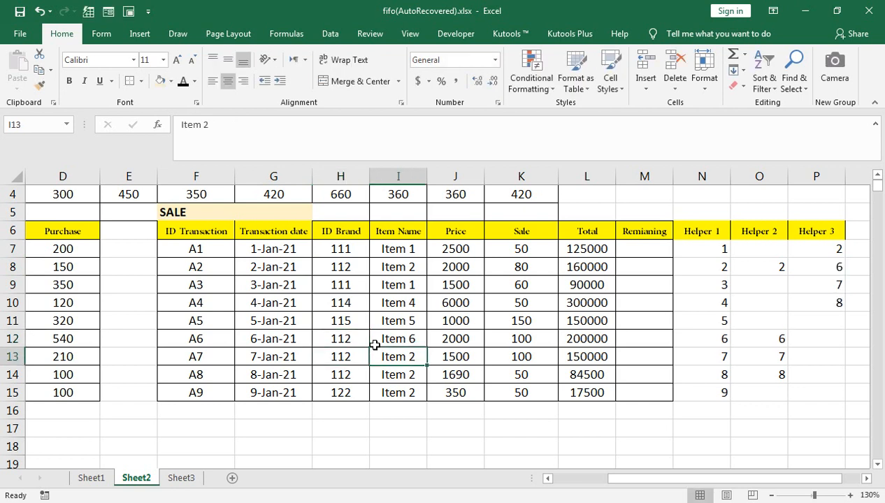
key("ctrl+c")
left_click(375, 345)
key("ctrl+v")
key("Escape")
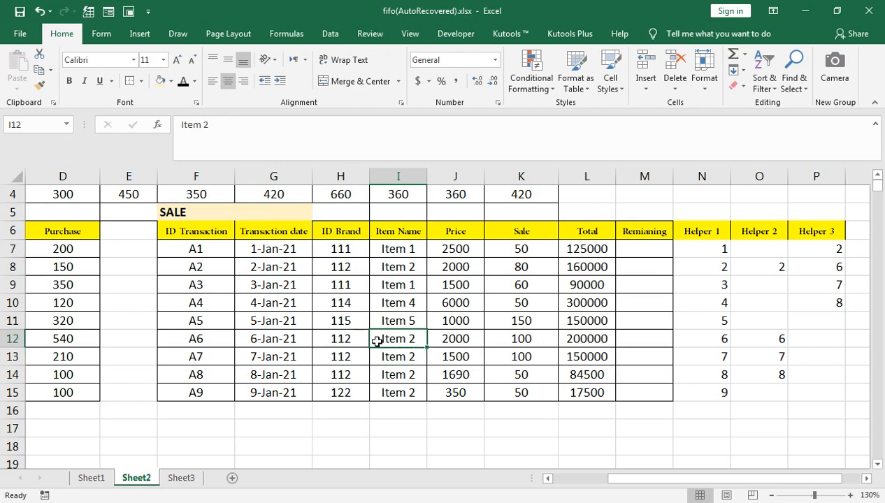
Return to Sheet3 and set the Enter ID cell D4 to 111.
left_click(188, 478)
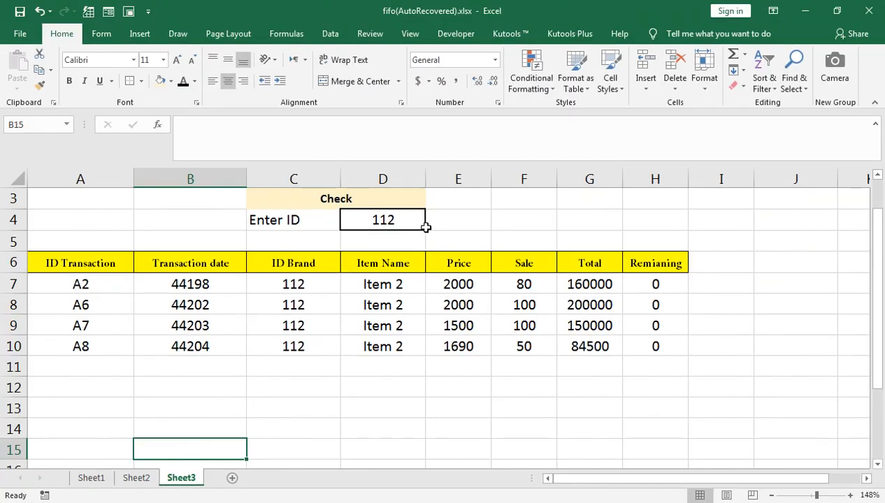
left_click(457, 161)
type("00")
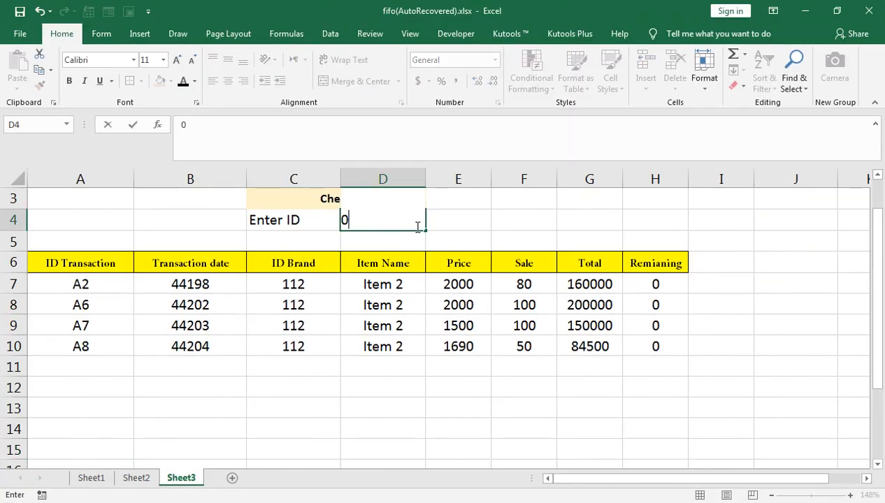
key("BackSpace")
key("BackSpace")
scroll(423, 241, "up", 1)
type("111")
key("Return")
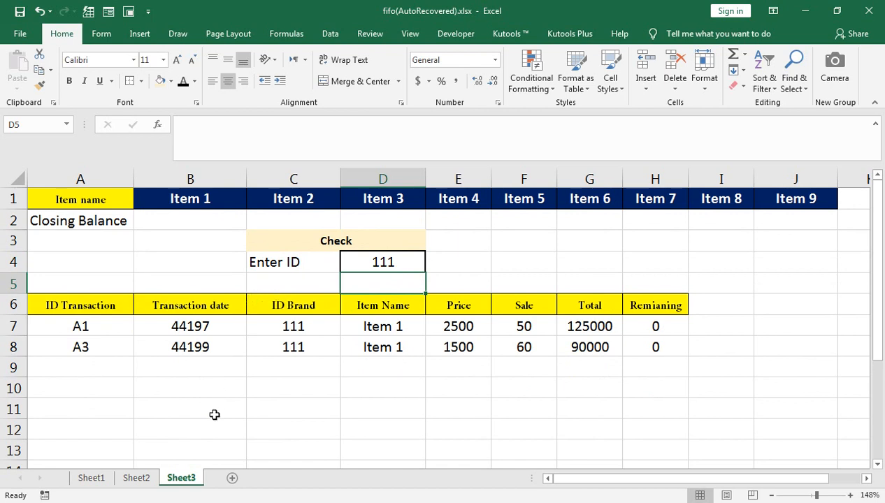
Hide the Helper 1 to Helper 3 columns, N to P, on Sheet2 and return to Sheet3.
left_click(132, 477)
scroll(409, 328, "up", 1)
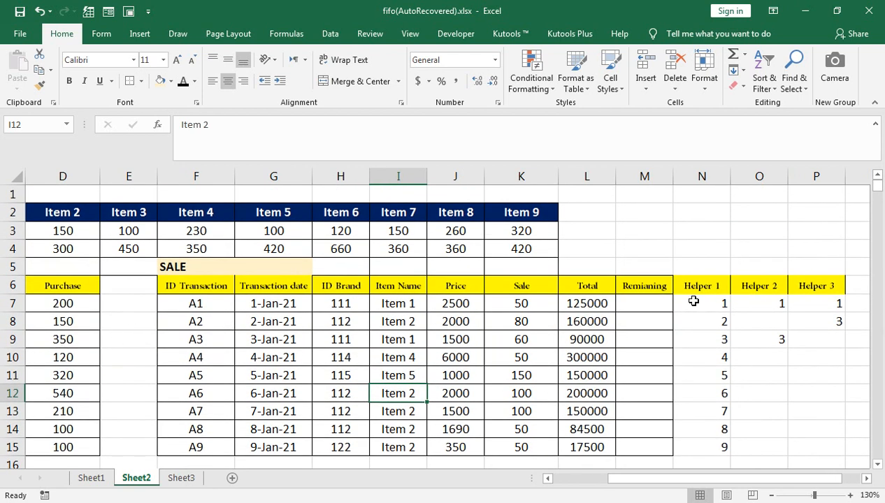
left_click(702, 175)
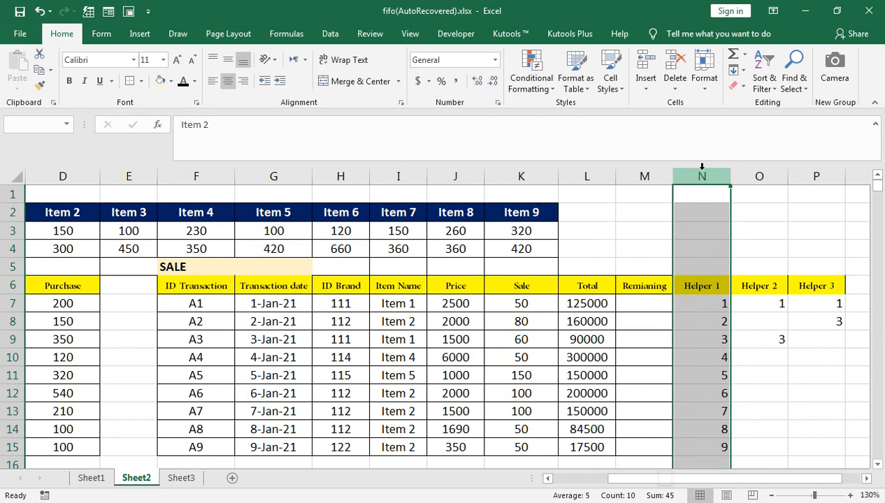
key("shift+Right")
key("shift+Right")
key("shift+Right")
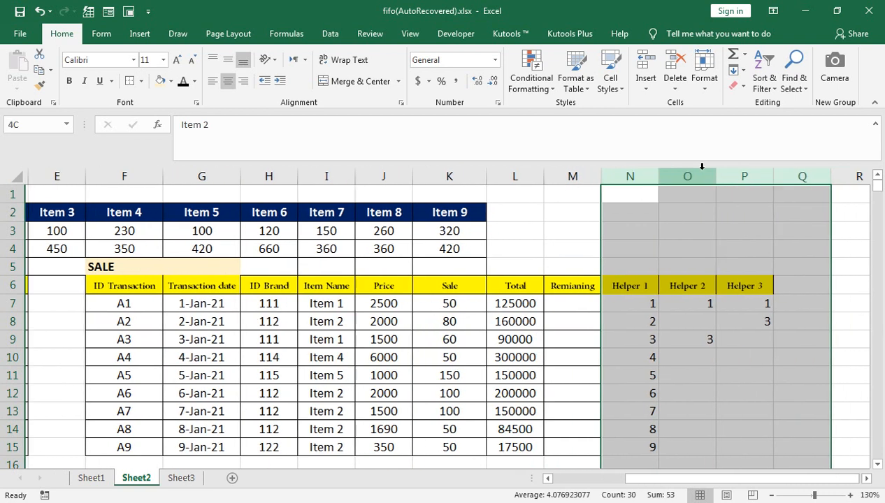
key("shift+Right")
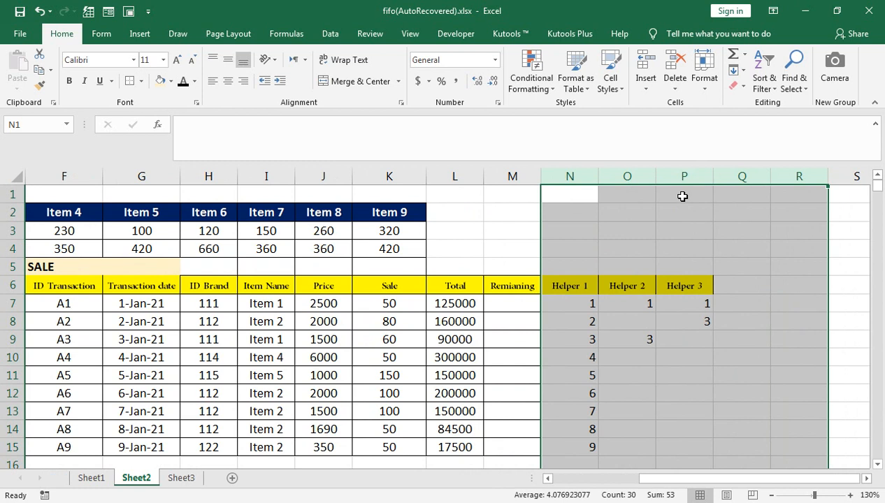
key("shift+Left")
key("shift+Left")
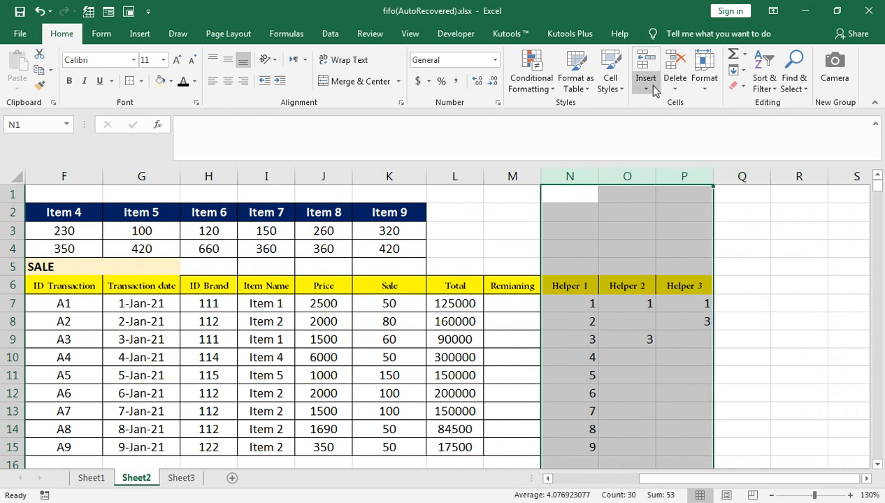
left_click(646, 84)
key("Escape")
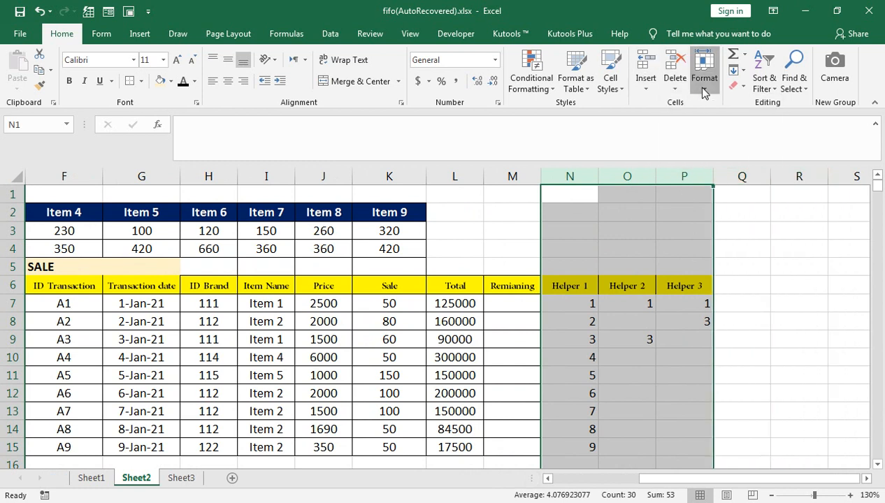
left_click(706, 91)
mouse_move(715, 210)
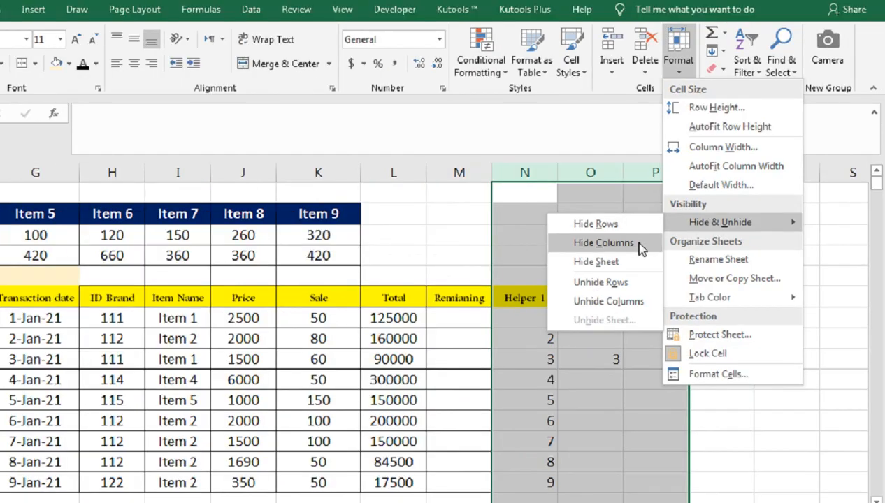
left_click(455, 280)
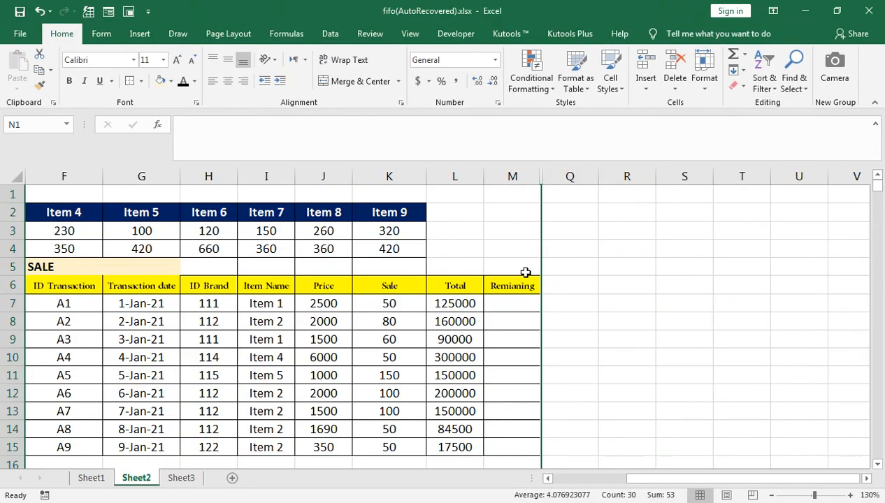
left_click(518, 280)
left_click(181, 477)
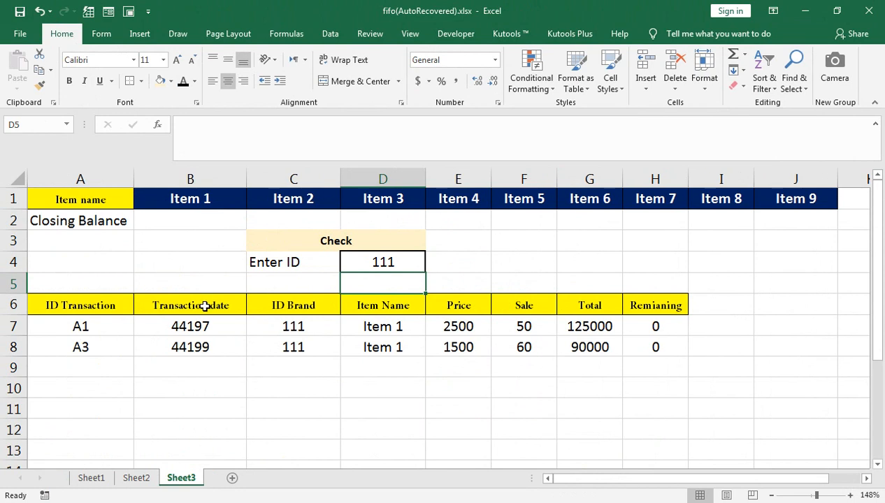
Switch to the YouTube channel page in the browser and look through its uploaded videos.
left_click(190, 502)
left_click(225, 475)
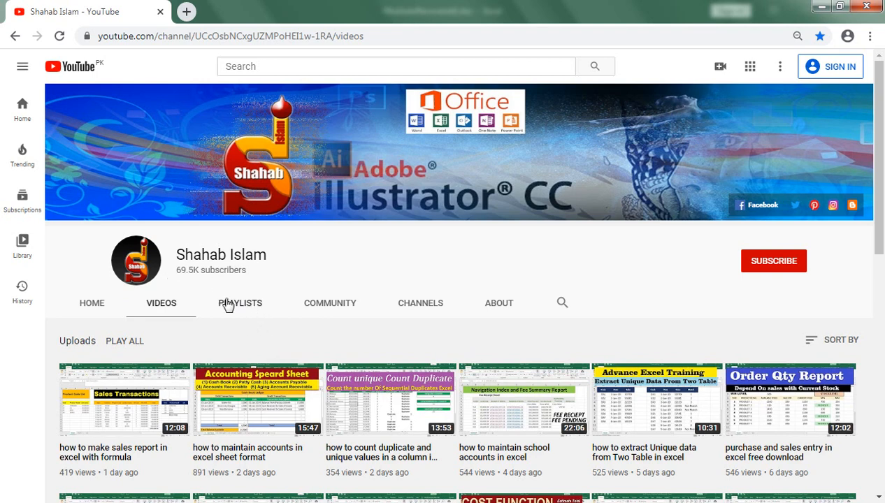
scroll(231, 308, "down", 2)
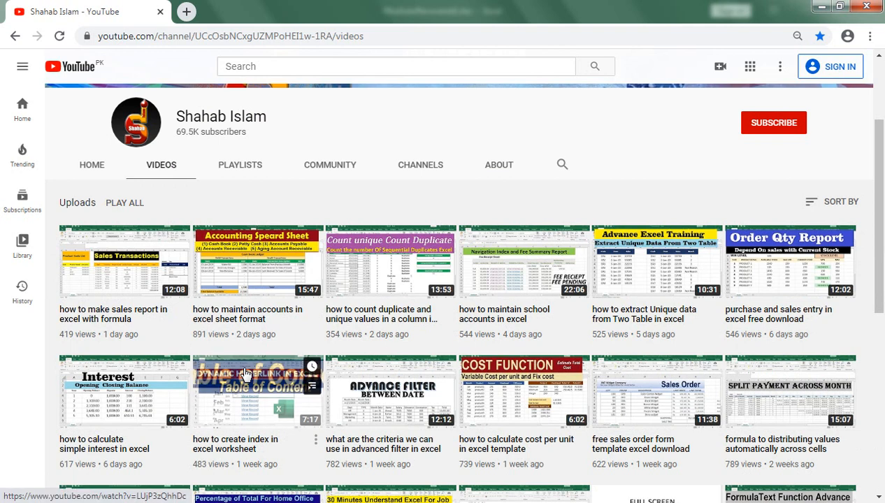
scroll(238, 350, "up", 2)
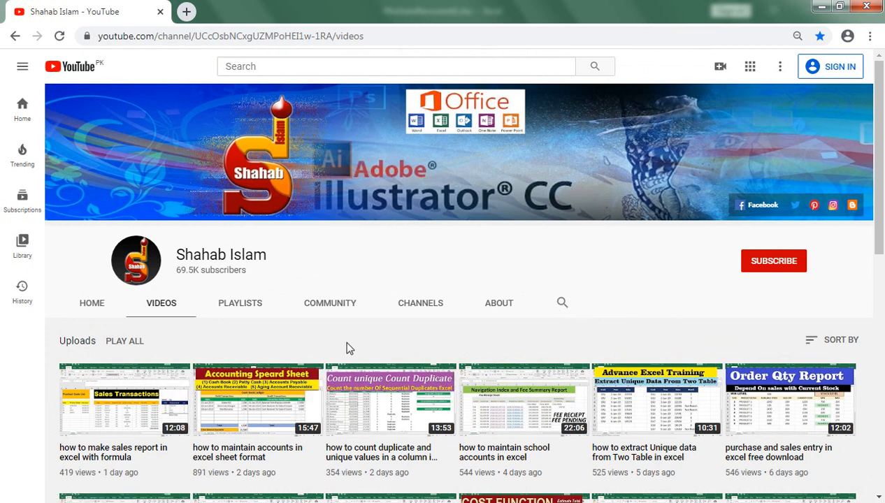
mouse_move(335, 392)
mouse_move(238, 428)
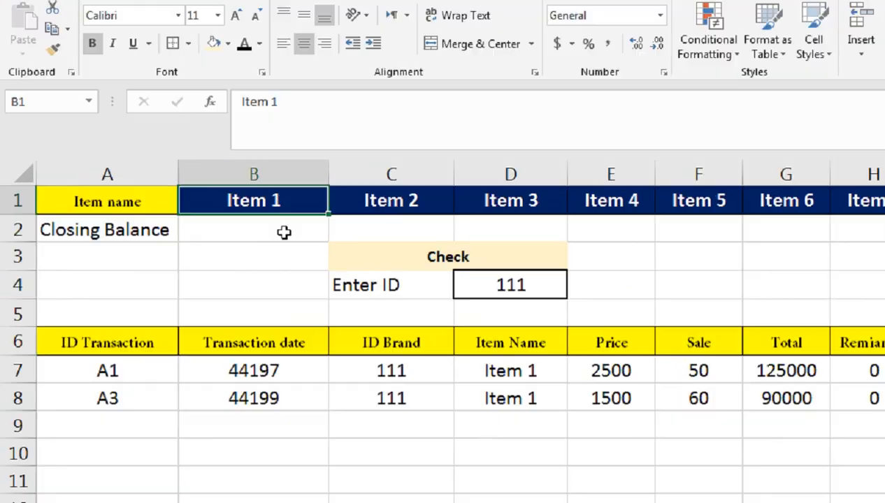
In Sheet3 cell B2, start an INDEX formula using Sheet2's Purchase range $D7:$D15 with column-absolute references as the array.
left_click(284, 233)
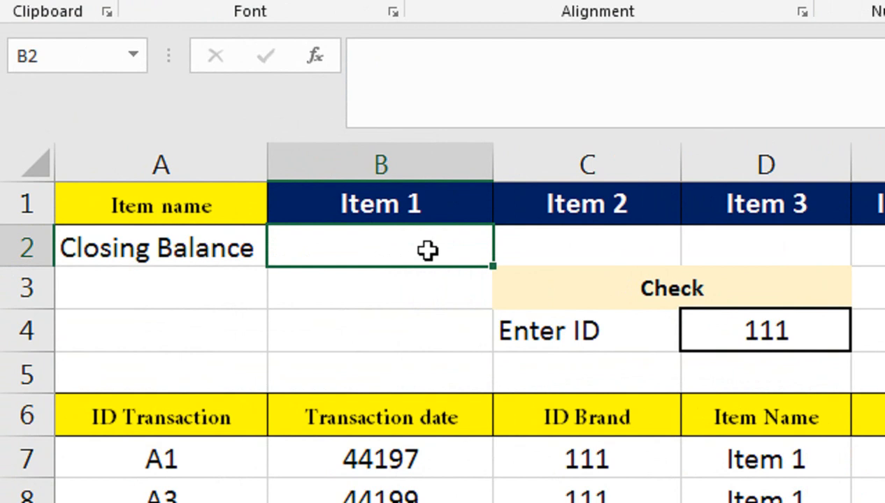
type("=inde")
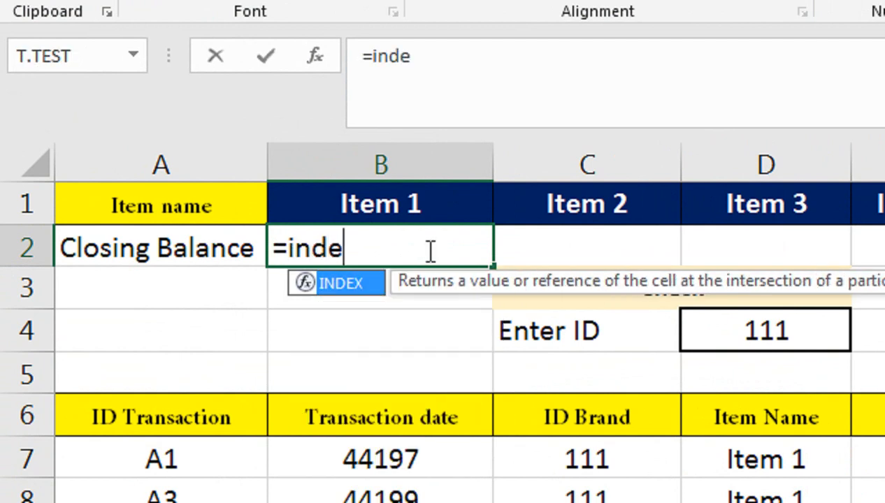
key("Tab")
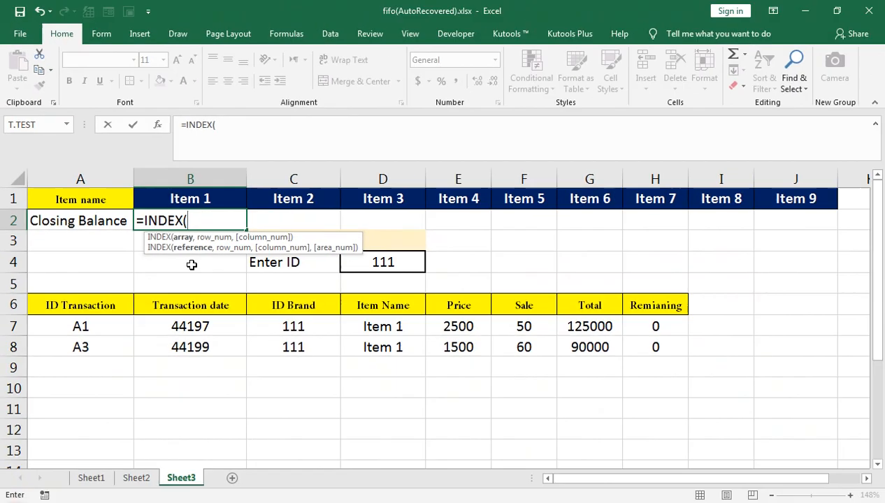
left_click(140, 478)
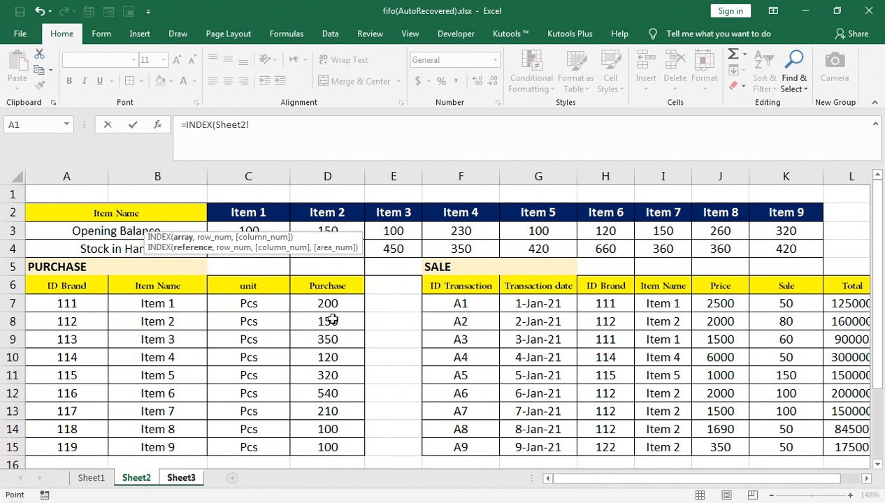
left_click(321, 302)
key("ctrl+shift+Down")
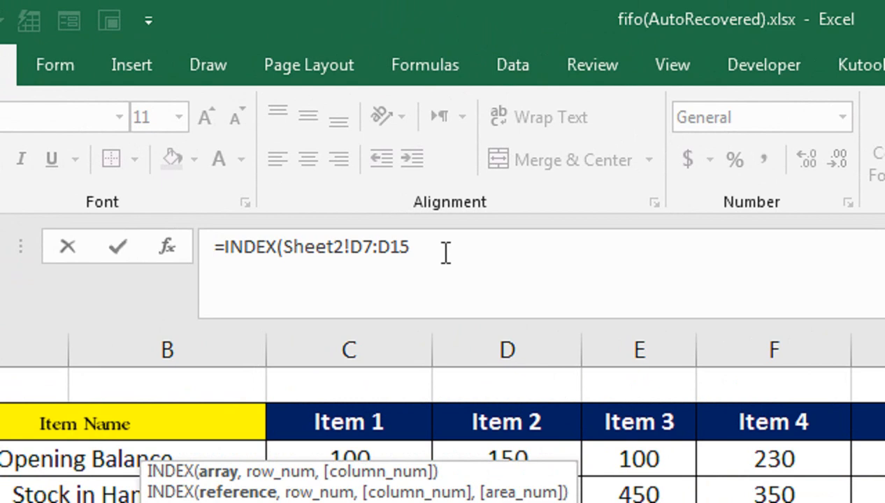
key("F4")
key("F4")
key("F4")
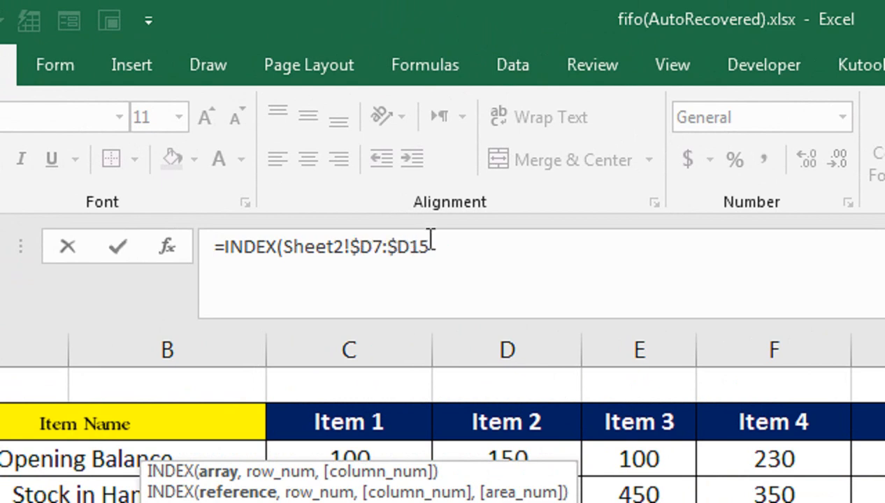
Set the INDEX row number to COLUMNS(Sheet2!$C2:C2) and close the INDEX function.
left_click(466, 246)
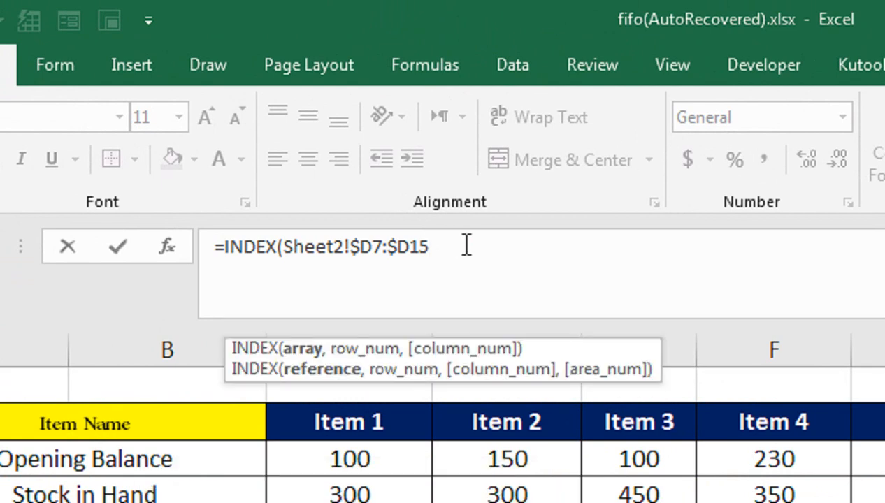
type(",col")
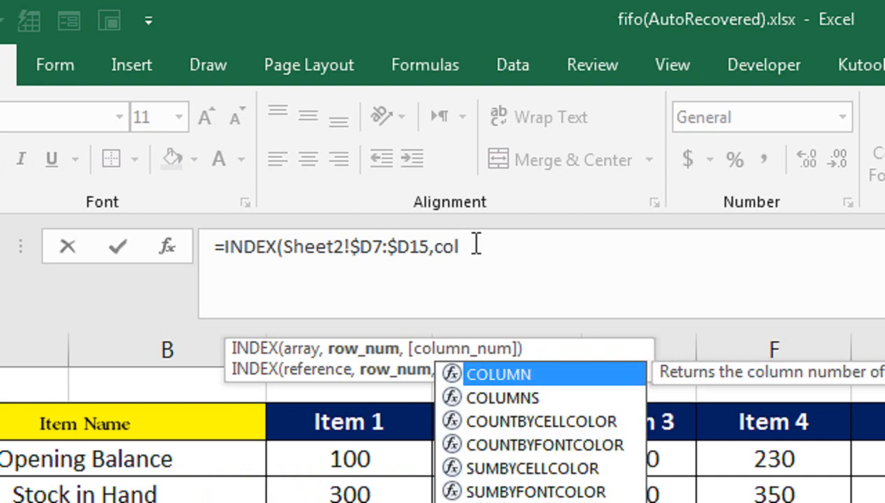
key("Down")
key("Tab")
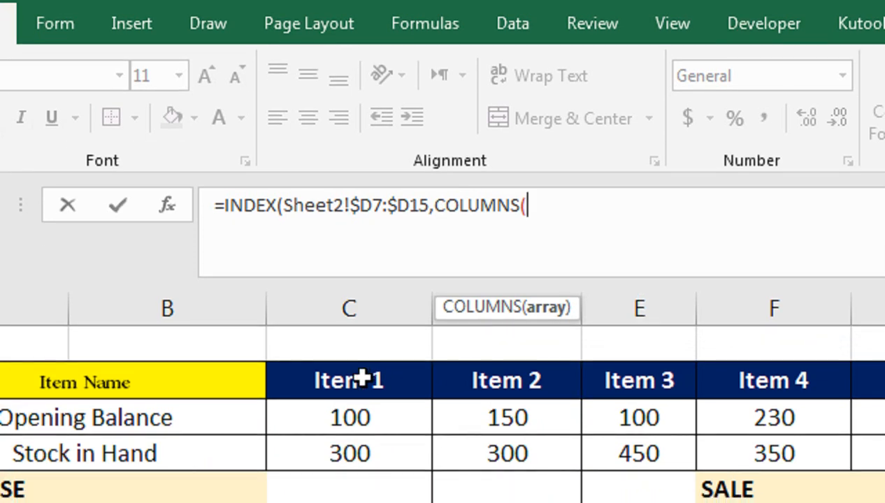
left_click(361, 378)
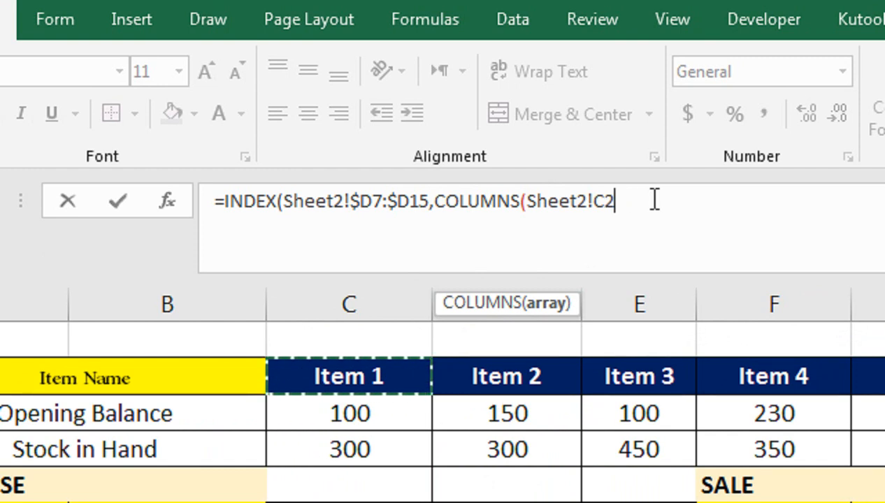
type(":C2")
left_click(595, 200, "shift")
left_click(595, 201)
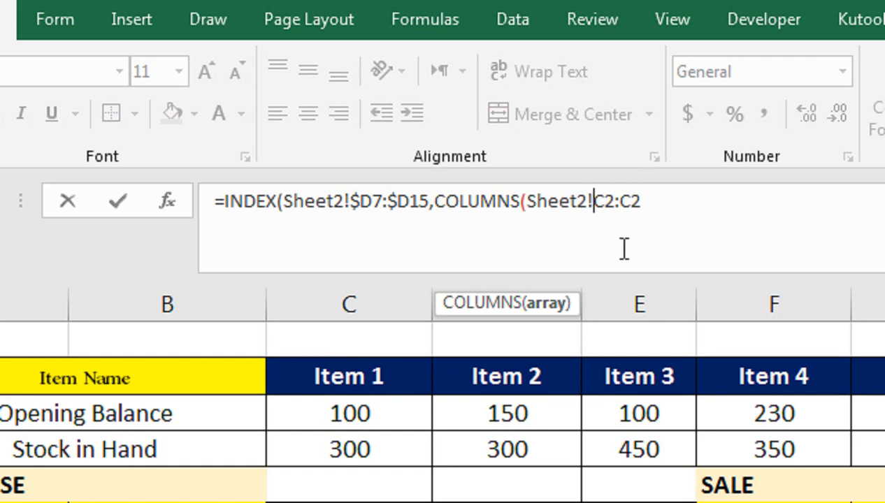
type("$")
left_click(667, 200)
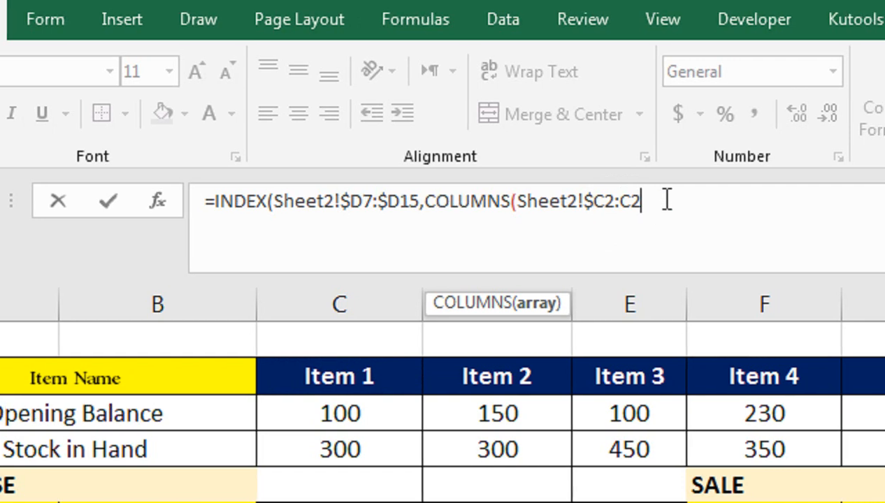
type(")")
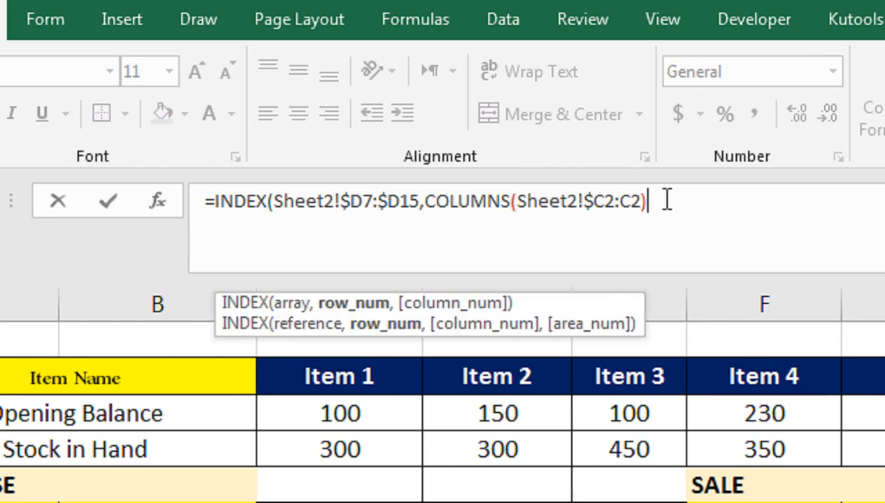
type(")")
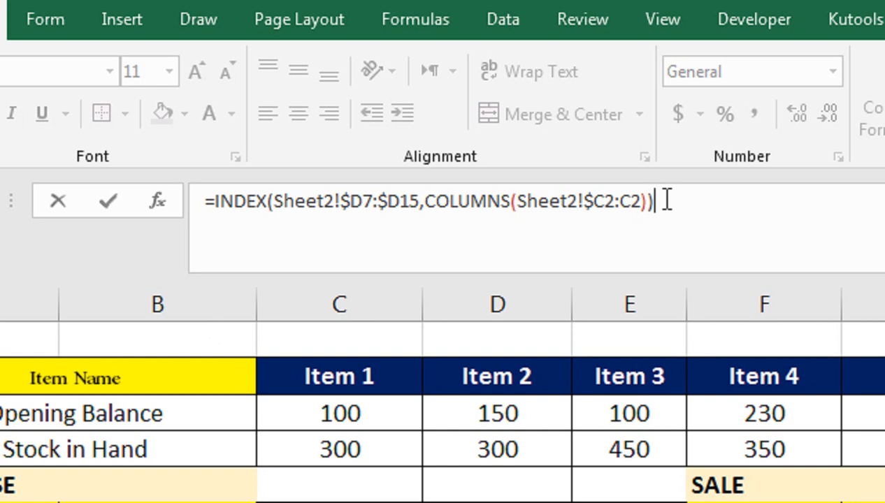
Add Item 1's opening balance Sheet2!C3 to the formula and subtract a SUMIF whose range is Sheet2!$I7:$I15.
type("+")
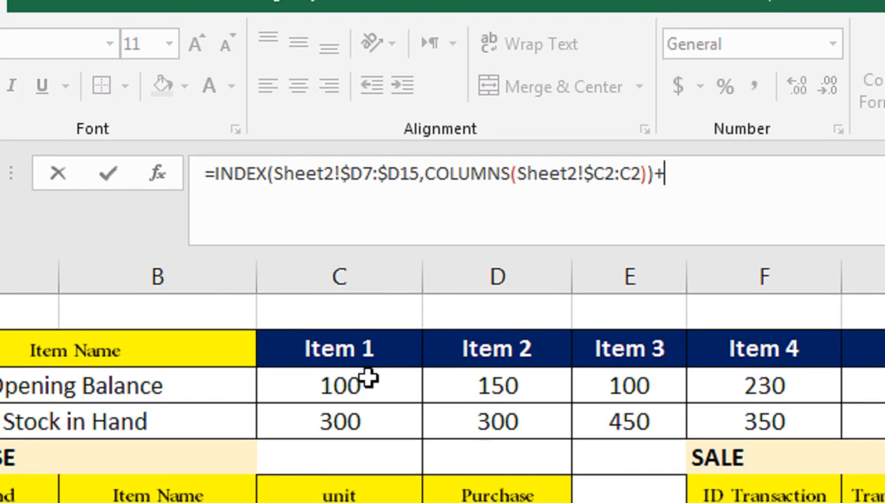
left_click(368, 378)
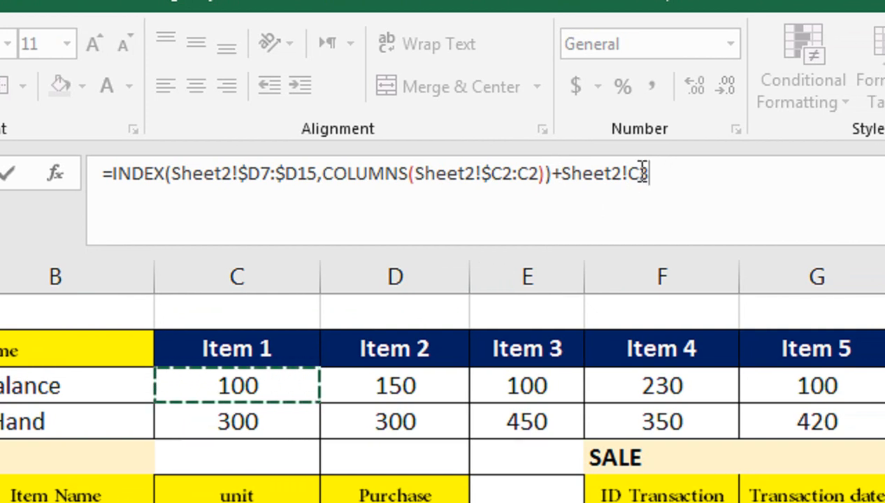
type("-")
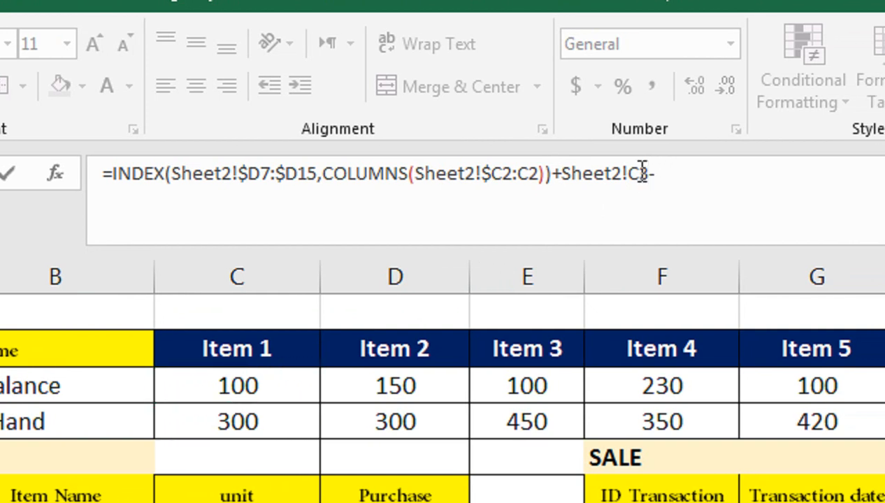
type("sumi")
key("Tab")
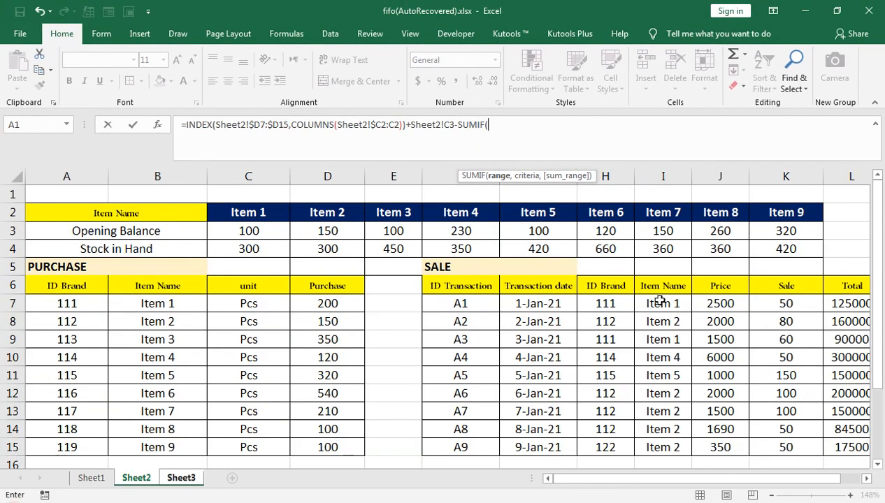
left_click(661, 303)
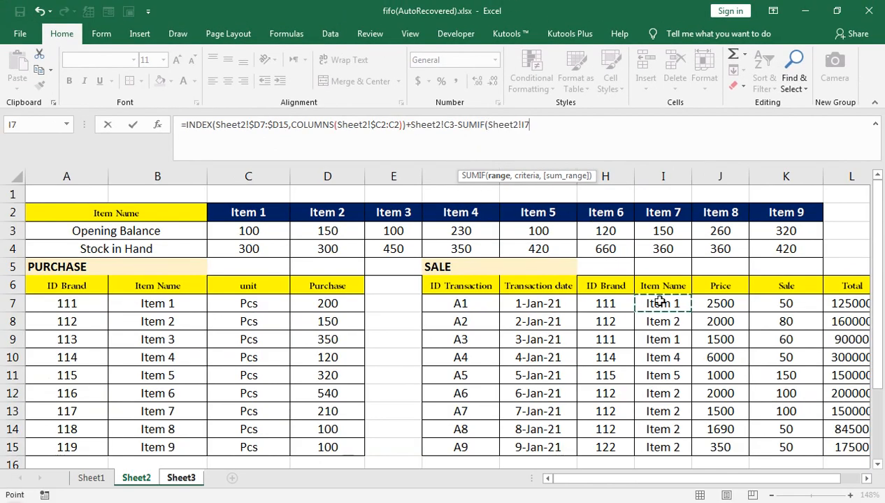
key("ctrl+shift+Down")
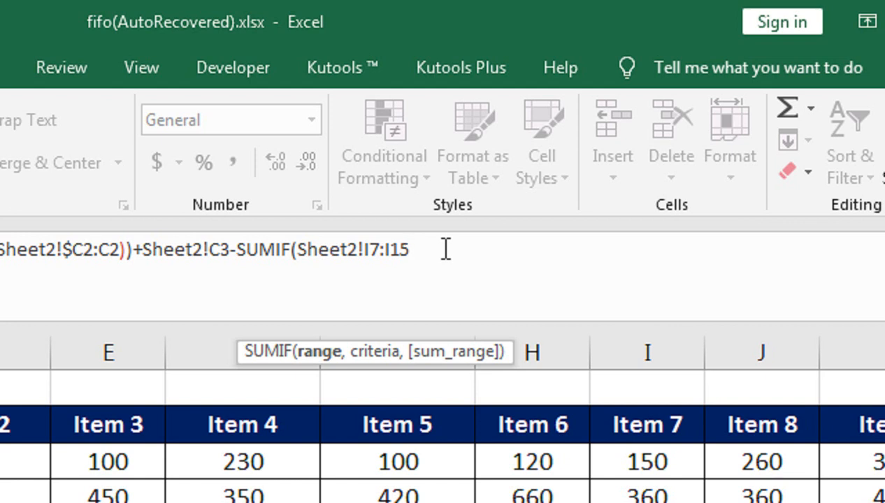
key("F4")
key("F4")
key("F4")
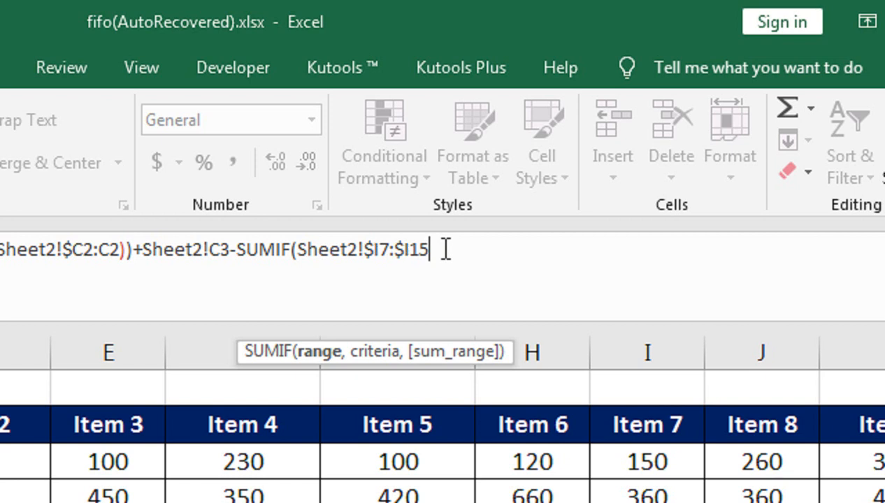
Use the Item 1 header in Sheet3!B1 as the SUMIF criteria.
type(",")
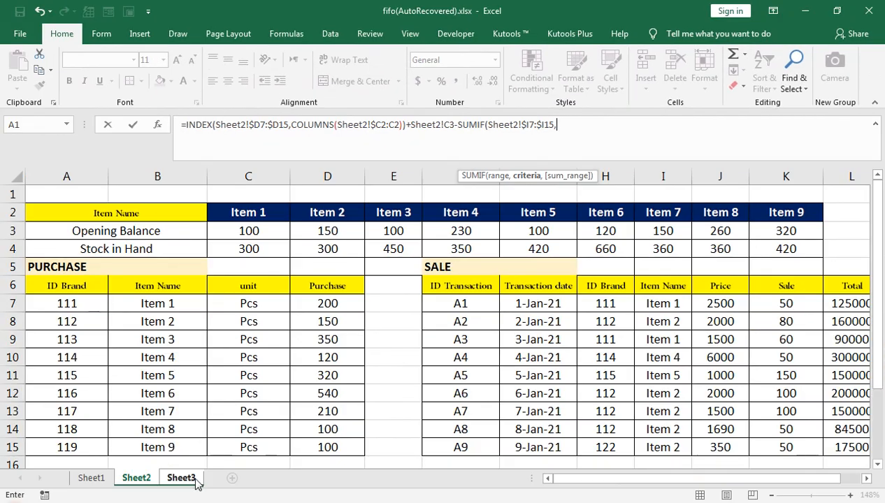
left_click(196, 478)
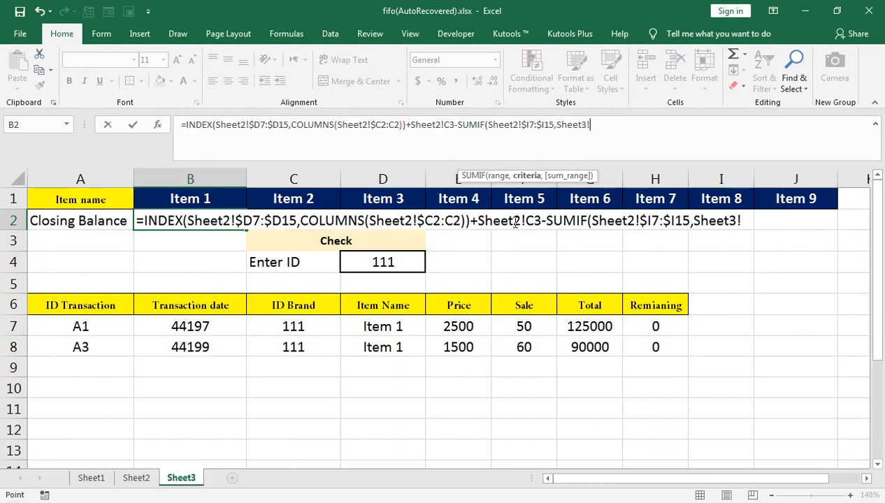
left_click(190, 197)
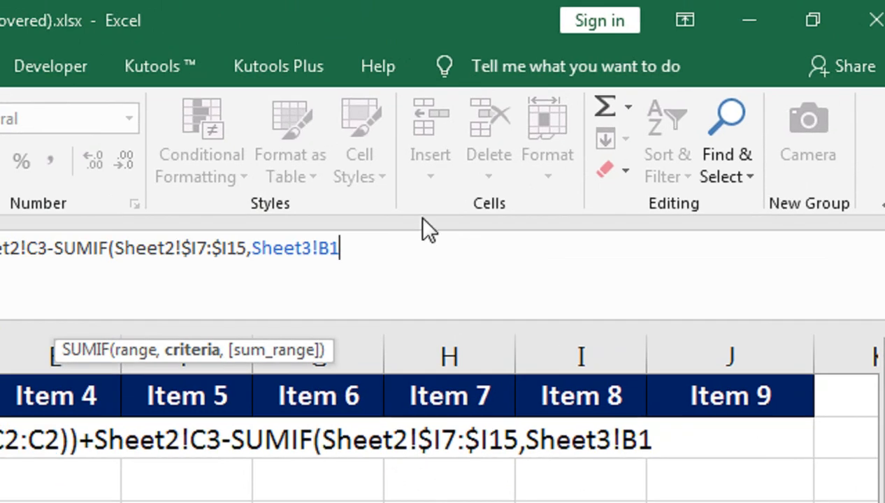
type(",")
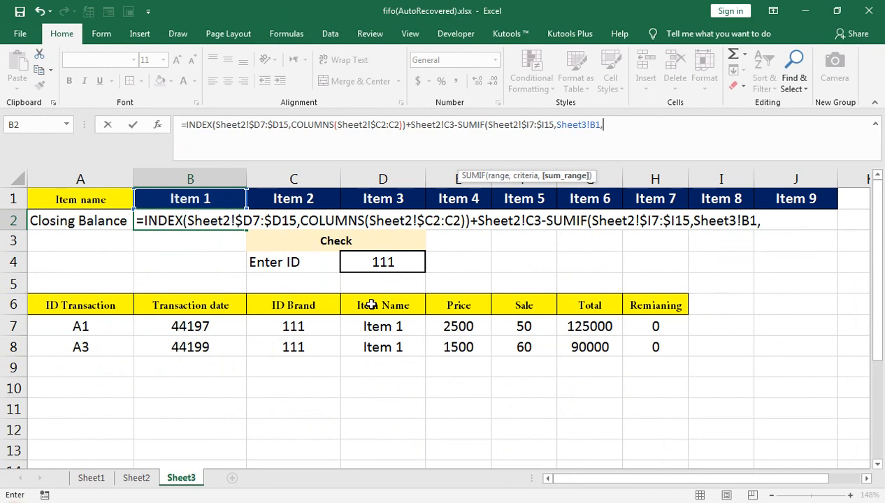
Set the SUMIF sum range to Sheet2's Sale values K7:K15 and enter the completed closing balance formula.
left_click(152, 478)
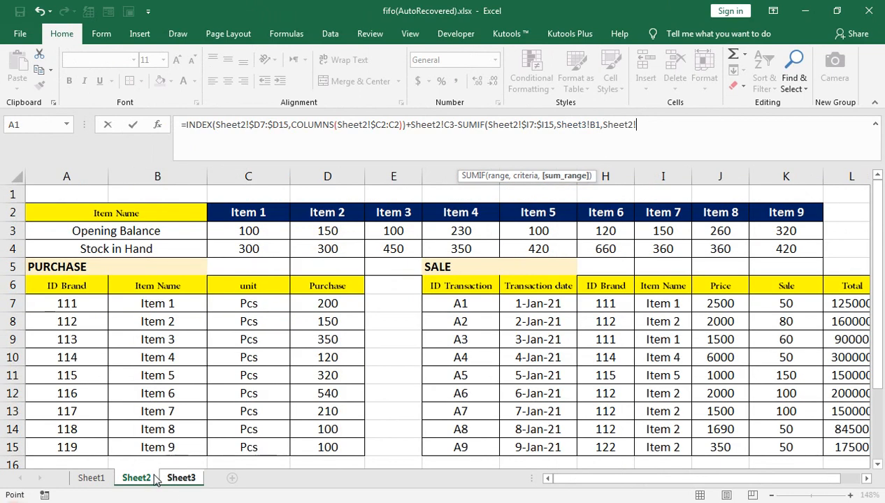
left_click(792, 299)
key("shift+Down")
key("shift+Down")
key("shift+Down")
key("shift+Down")
key("shift+Down")
key("shift+Down")
key("shift+Down")
key("shift+Down")
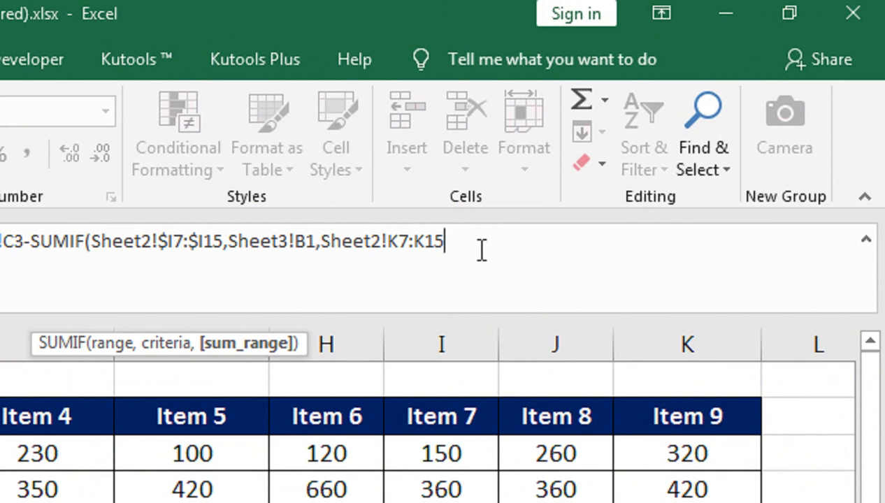
type("))+Sheet2")
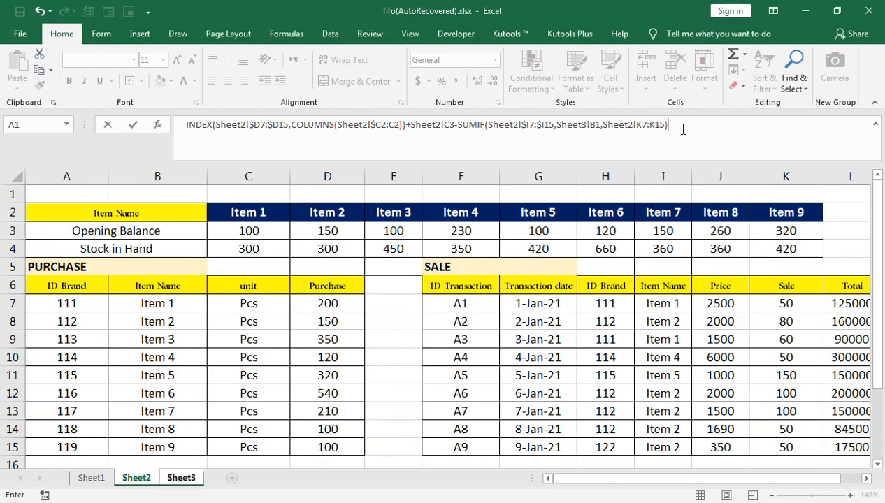
key("Return")
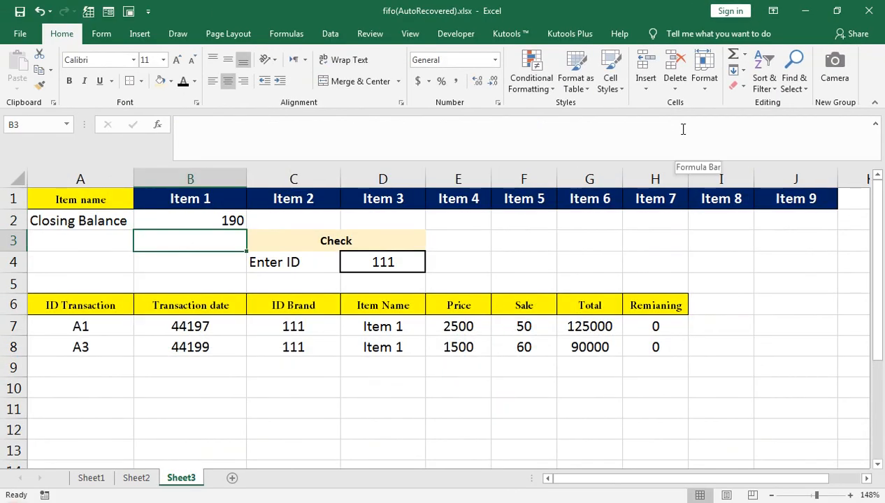
Edit the B2 formula so the SUMIF sum range uses column-absolute references $K7:$K15.
key("Up")
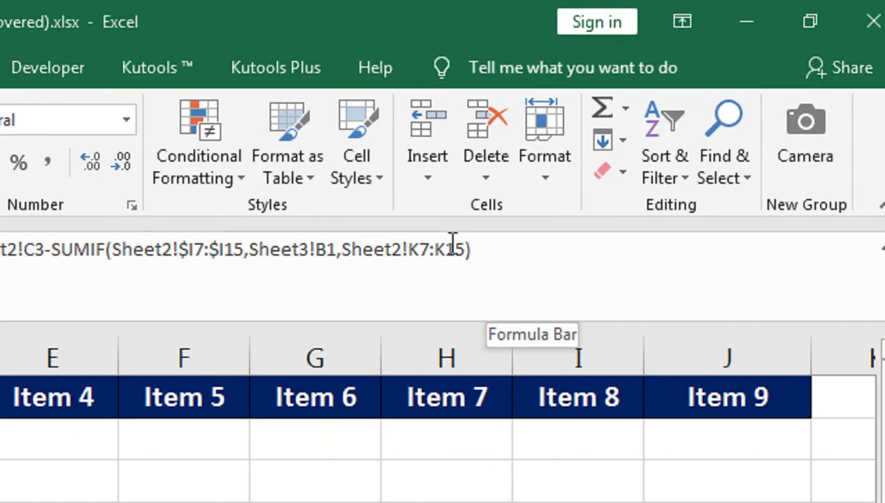
left_click(666, 127)
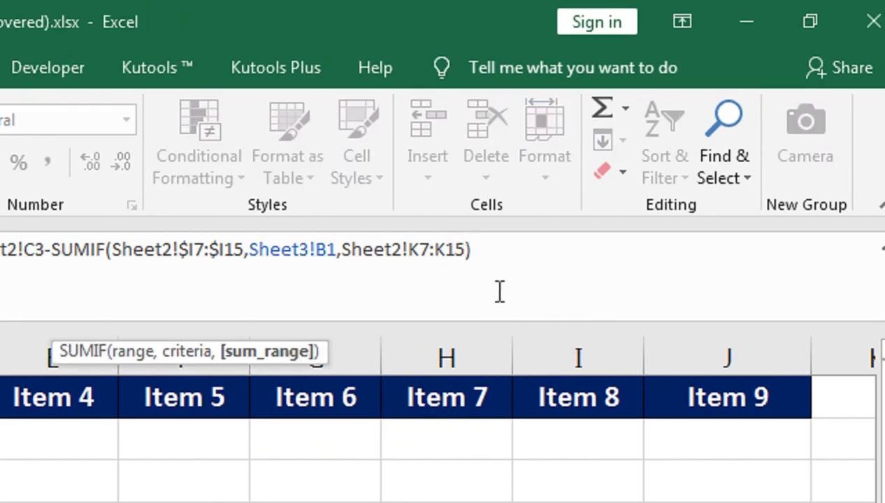
key("shift+Left")
key("shift+Left")
key("shift+Left")
key("shift+Left")
key("shift+Left")
key("shift+Left")
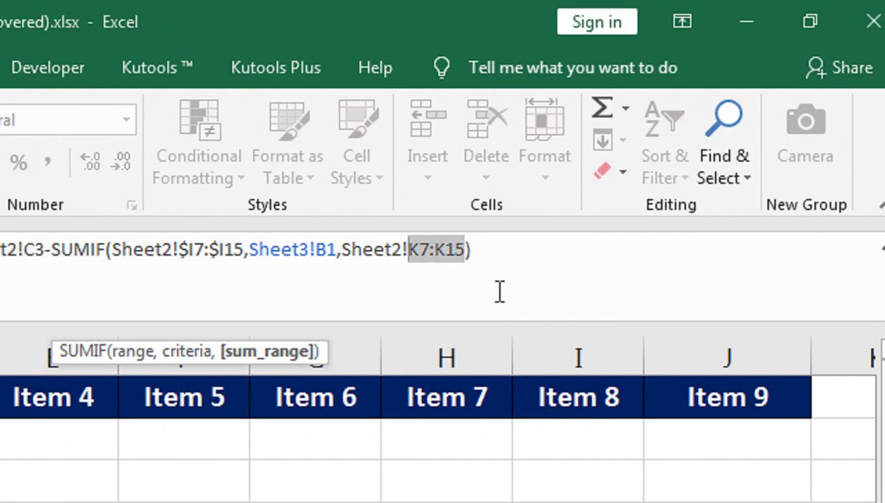
key("F4")
key("F4")
key("F4")
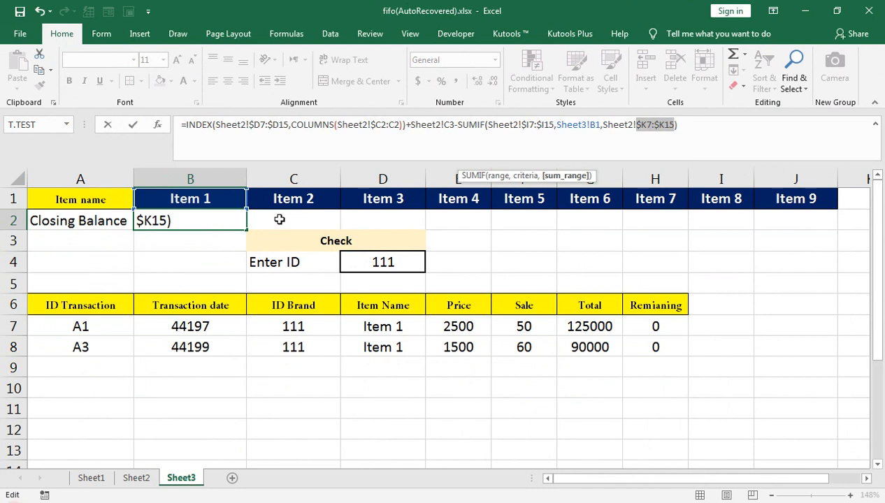
key("Return")
key("Up")
key("shift+Right")
key("shift+Right")
key("shift+Right")
key("shift+Right")
key("shift+Right")
key("shift+Right")
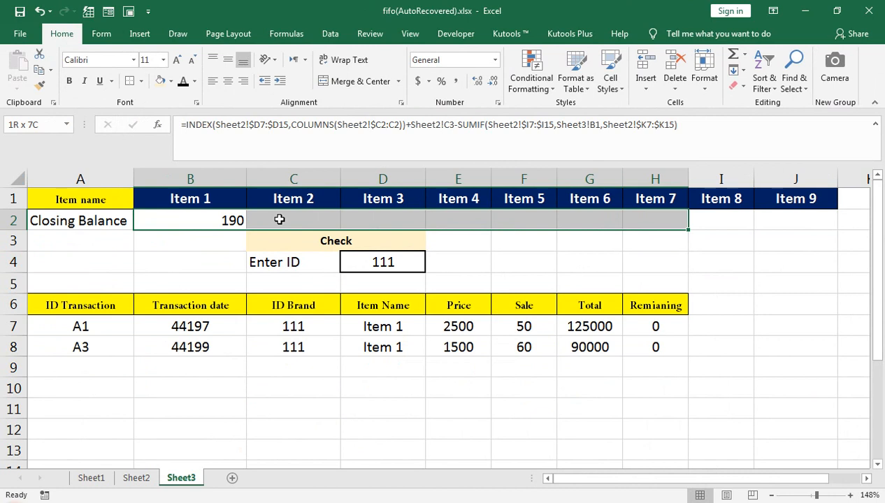
key("shift+Right")
key("shift+Right")
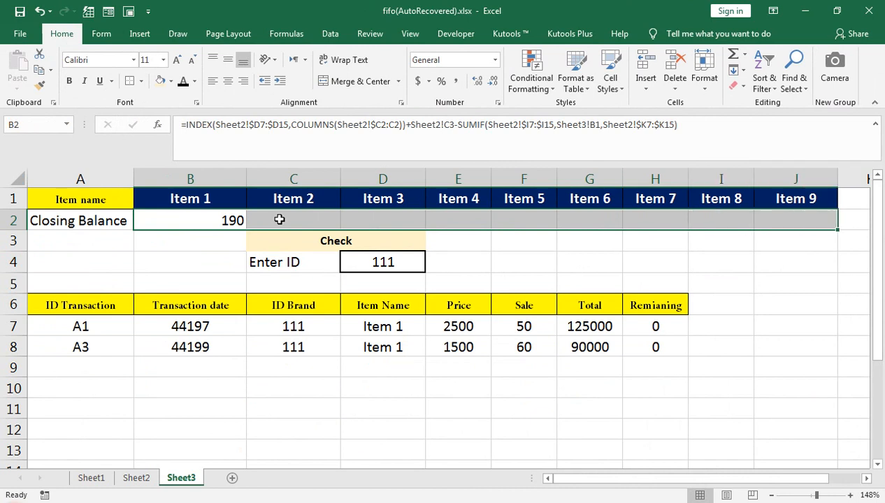
key("Left")
key("Right")
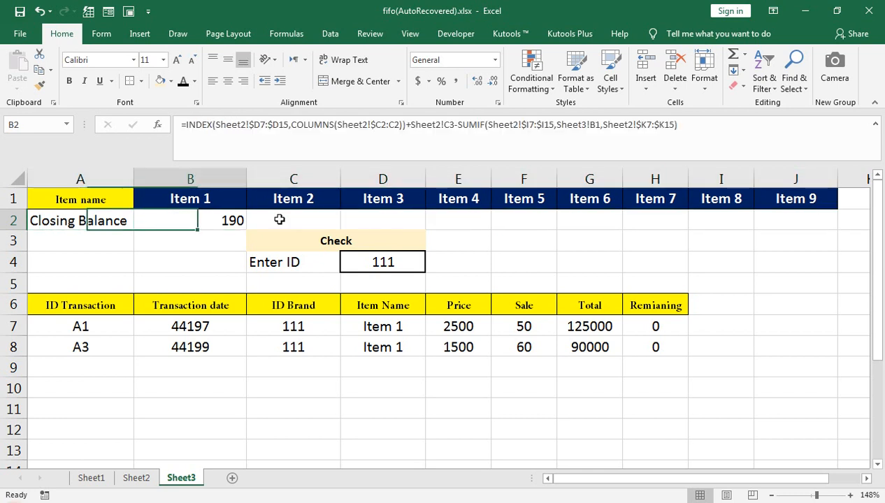
Change the brand ID of sale transaction A6 in Sheet2 cell H12 to 116.
left_click(135, 477)
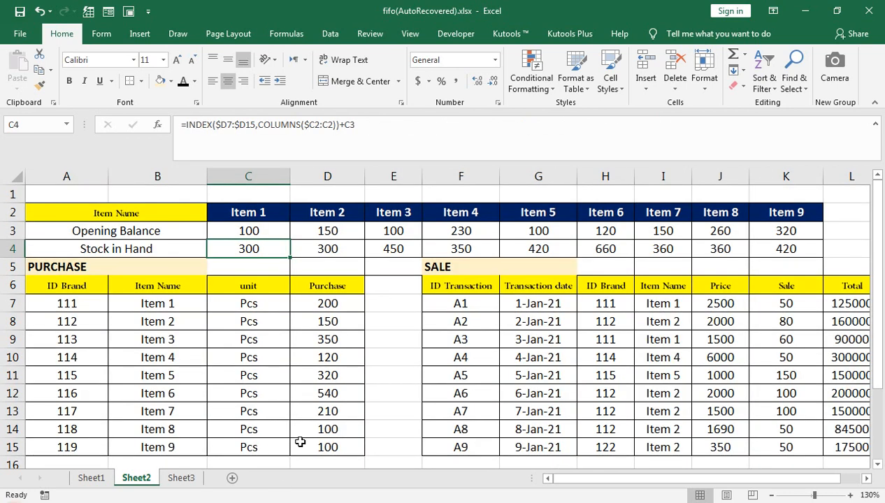
double_click(617, 394)
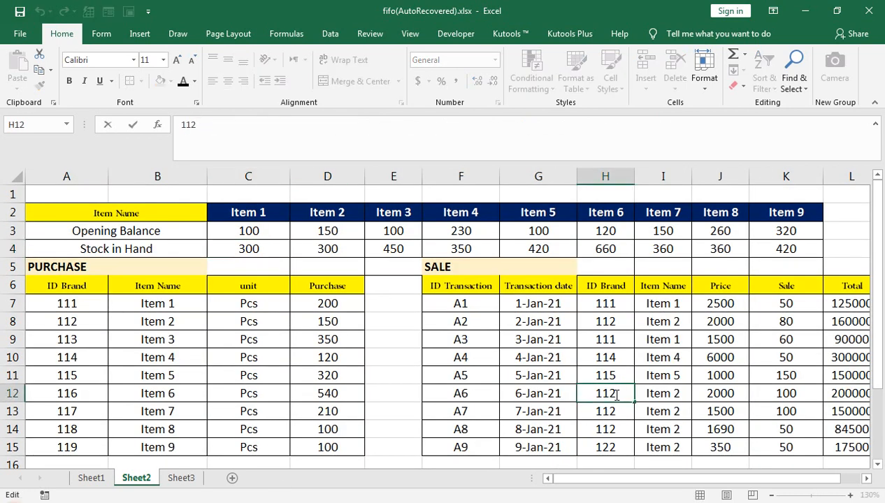
key("BackSpace")
type("6")
key("Return")
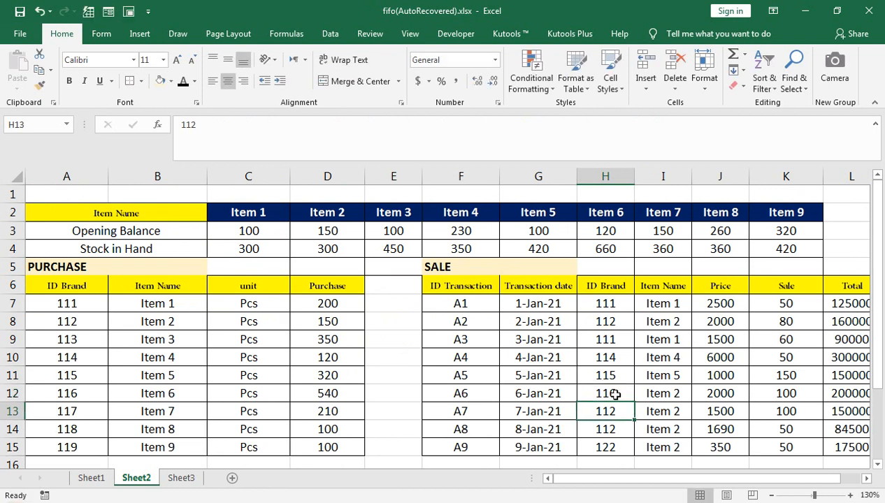
Fill the closing balance formula from Sheet3!B2 across to J2 for Items 1 to 9.
left_click(191, 478)
left_click_drag(219, 227, 795, 220)
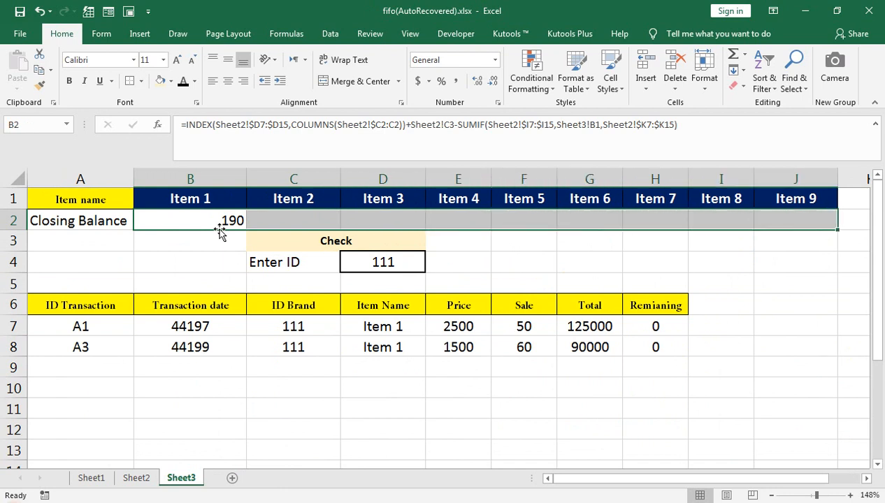
key("ctrl+r")
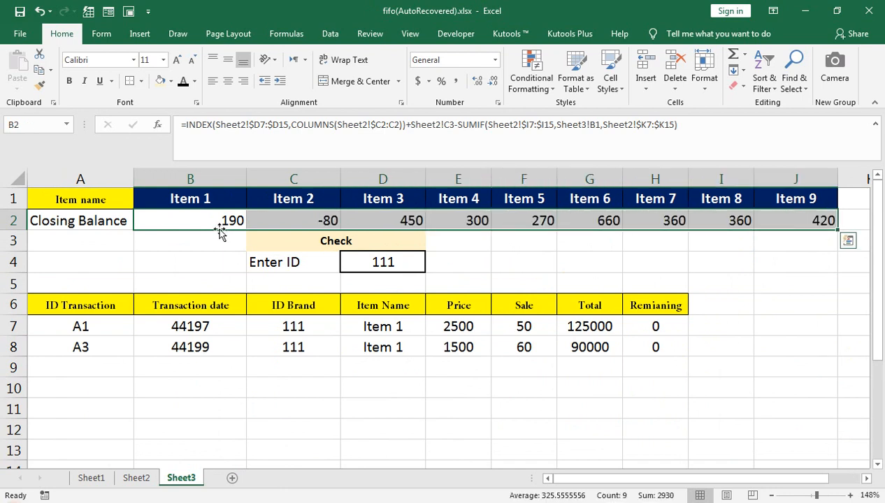
left_click(220, 231)
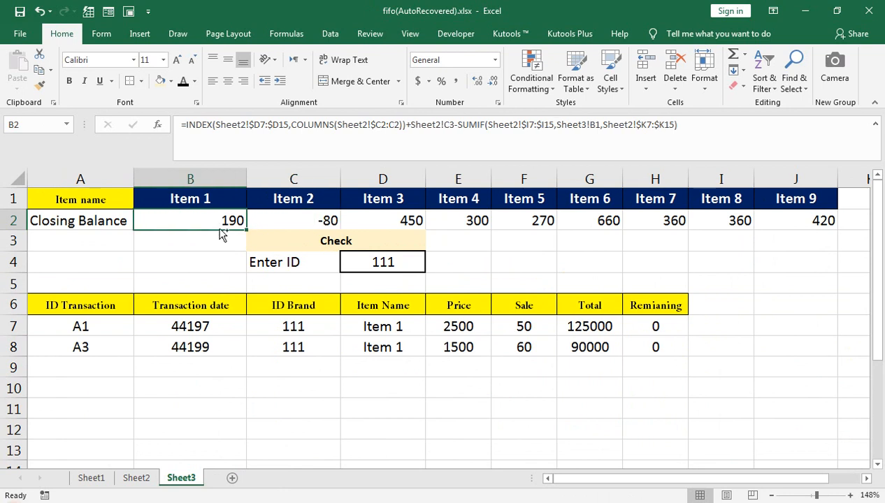
Change the item name of sale transaction A6 in Sheet2 cell I12 to Item 6.
left_click(144, 481)
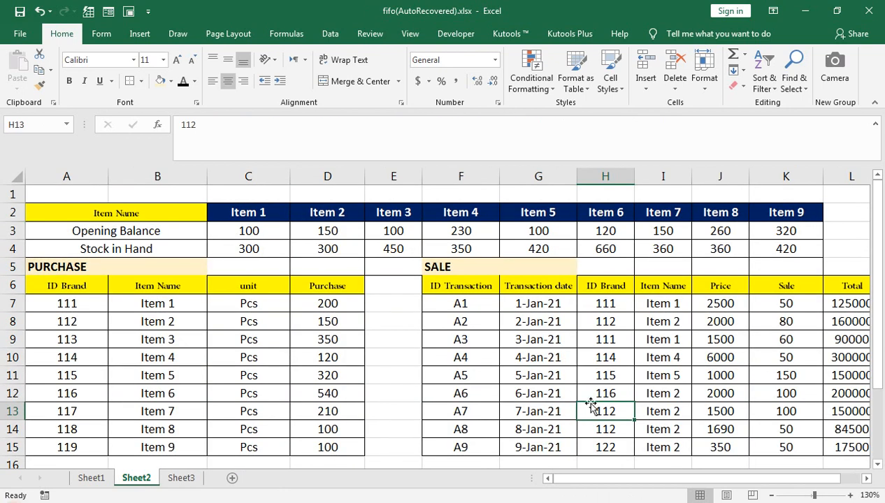
double_click(678, 394)
key("BackSpace")
type("6")
key("Return")
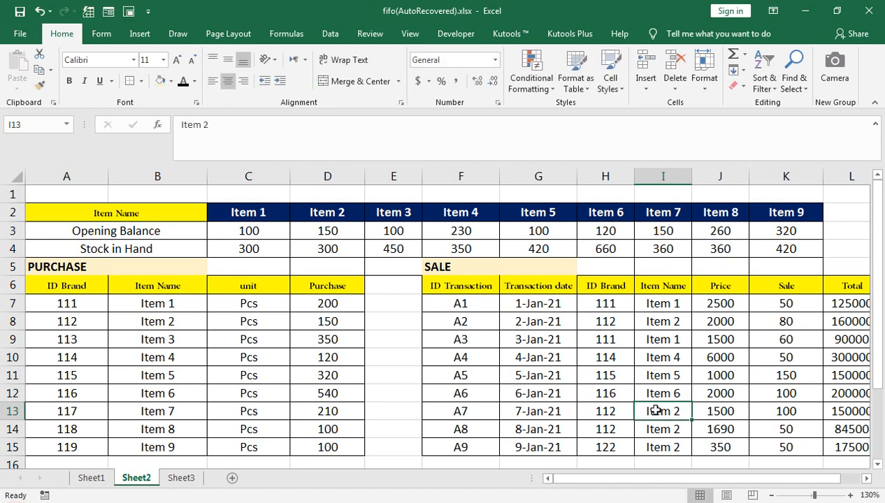
Compare the closing balances on Sheet3 with the opening balances, purchases and sales on Sheet2.
left_click(181, 478)
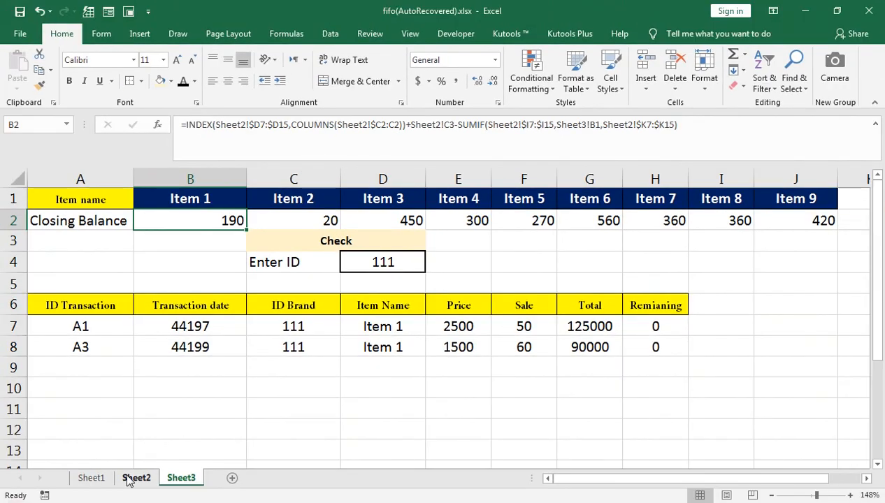
left_click(130, 478)
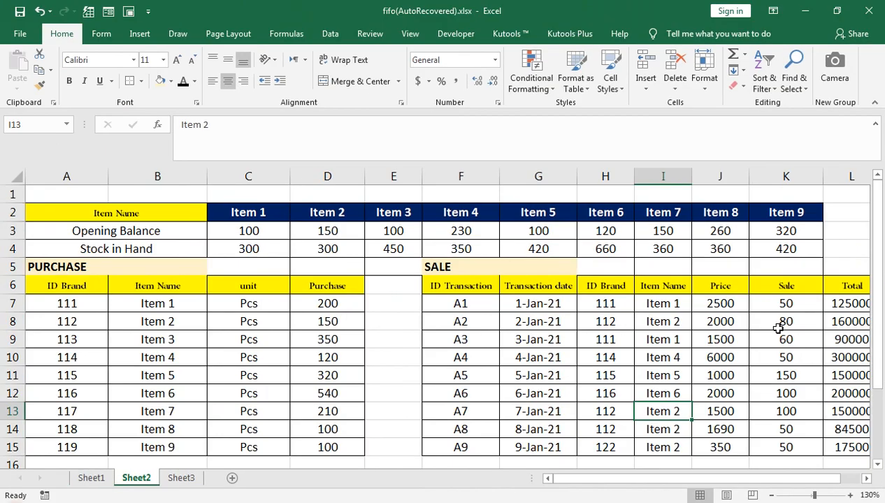
left_click(182, 478)
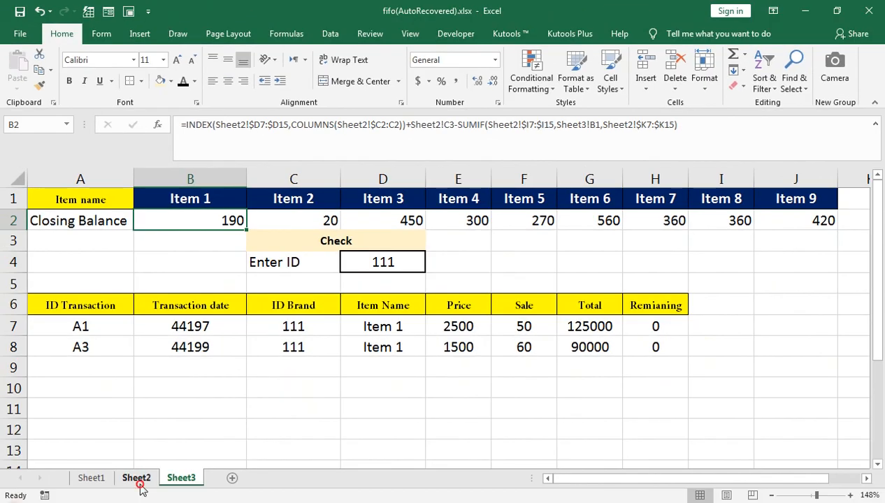
left_click(136, 480)
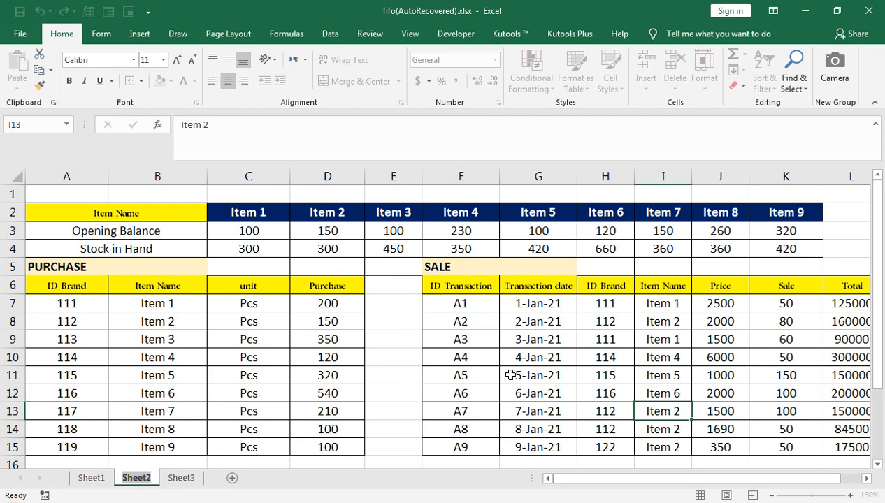
Set the Enter ID value in Sheet3!D4 to 112 to list that brand's transactions.
left_click(181, 477)
left_click(371, 269)
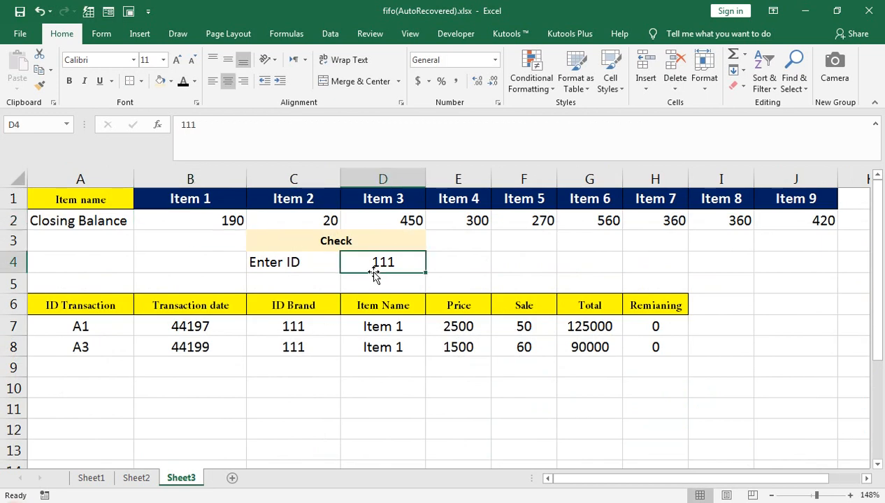
type("112")
key("Return")
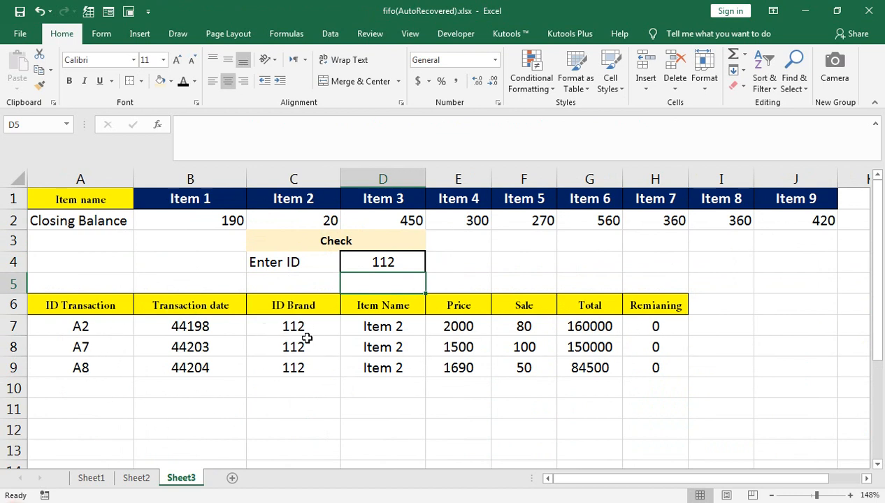
Format the transaction dates in Sheet3!B7:B9 as day-month-year dates.
left_click(213, 322)
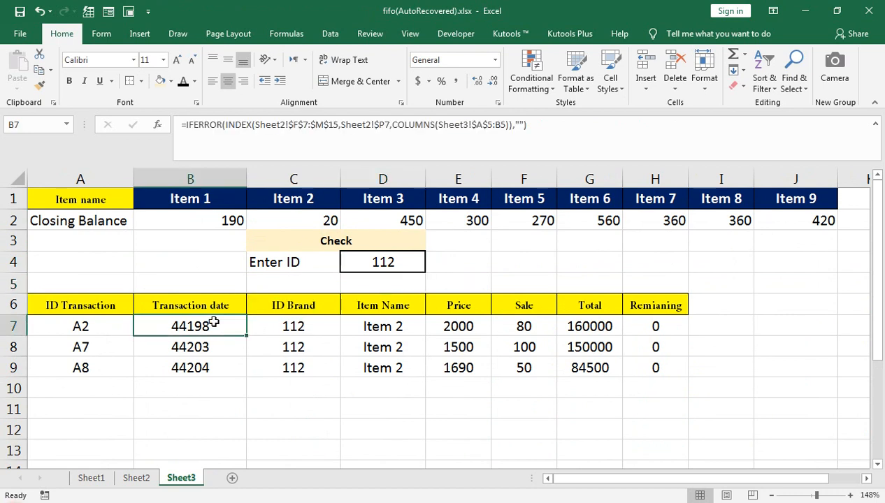
key("shift+Down")
key("shift+Down")
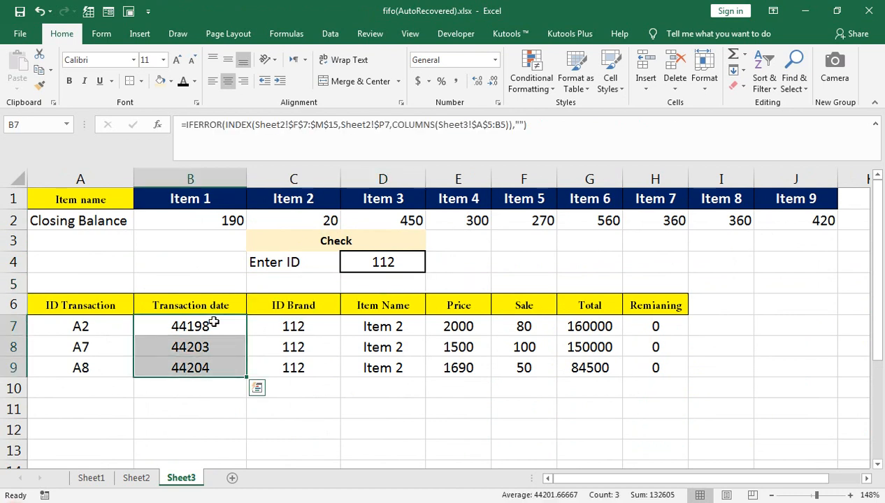
key("ctrl+shift+3")
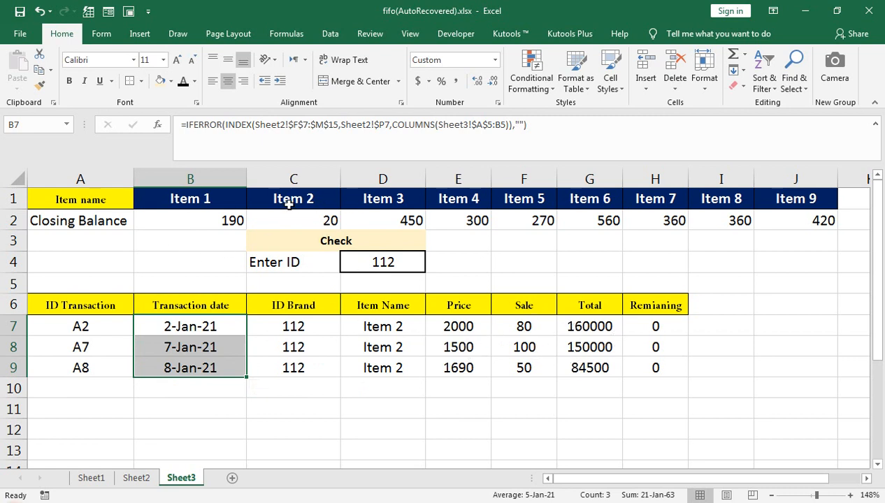
Set transaction A1's sale quantity in Sheet2!K7 to 100 and check Item 1's closing balance in Sheet3!B2.
left_click(136, 477)
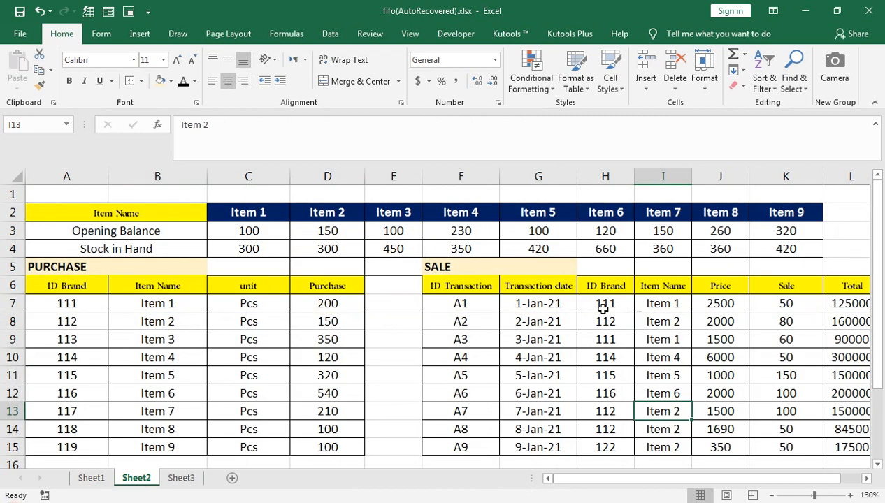
left_click(767, 308)
type("100")
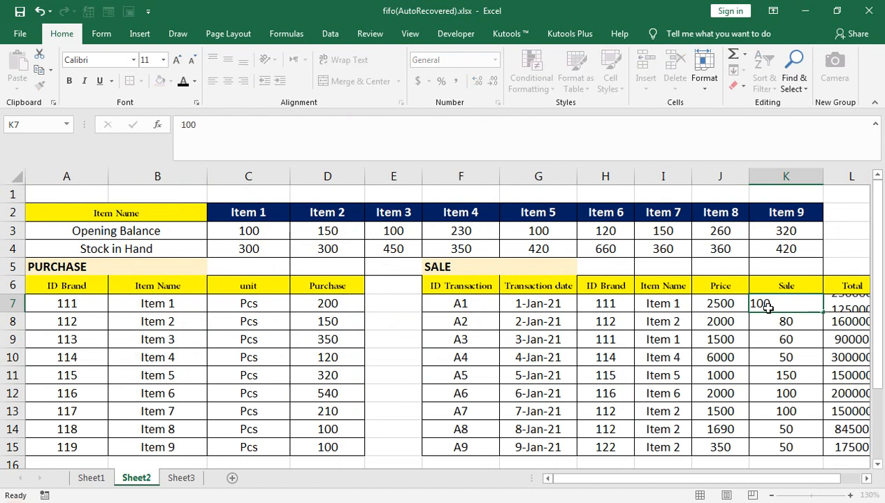
key("Return")
left_click(183, 478)
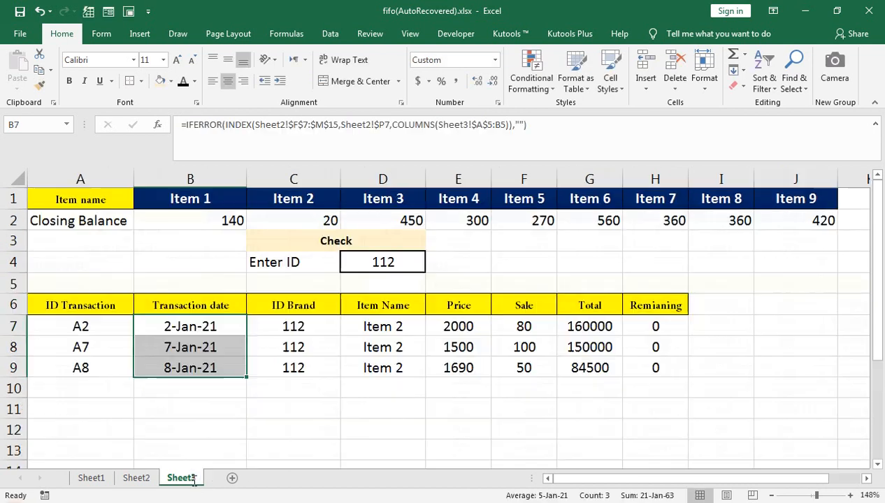
left_click(217, 225)
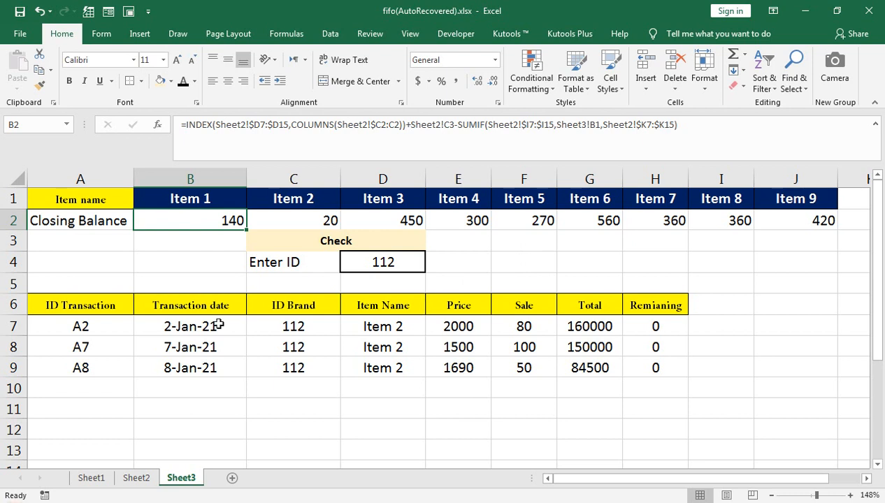
Switch to the browser window showing the YouTube channel's videos page.
mouse_move(193, 494)
left_click(241, 447)
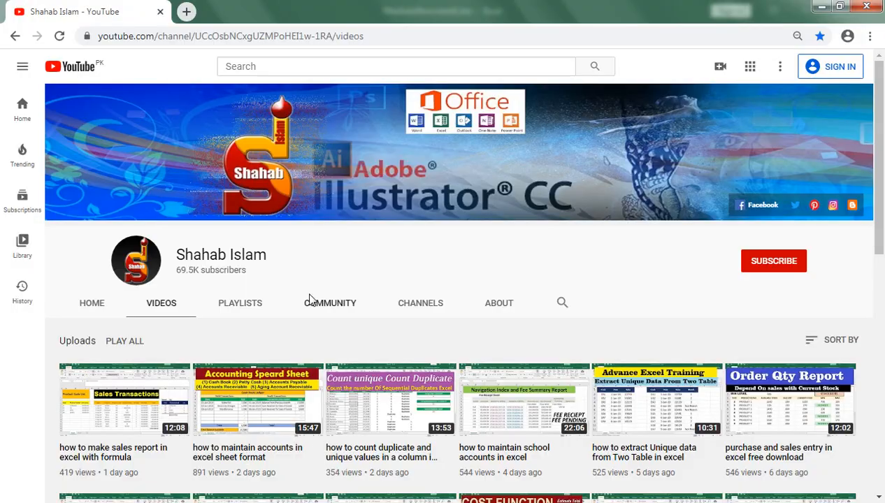